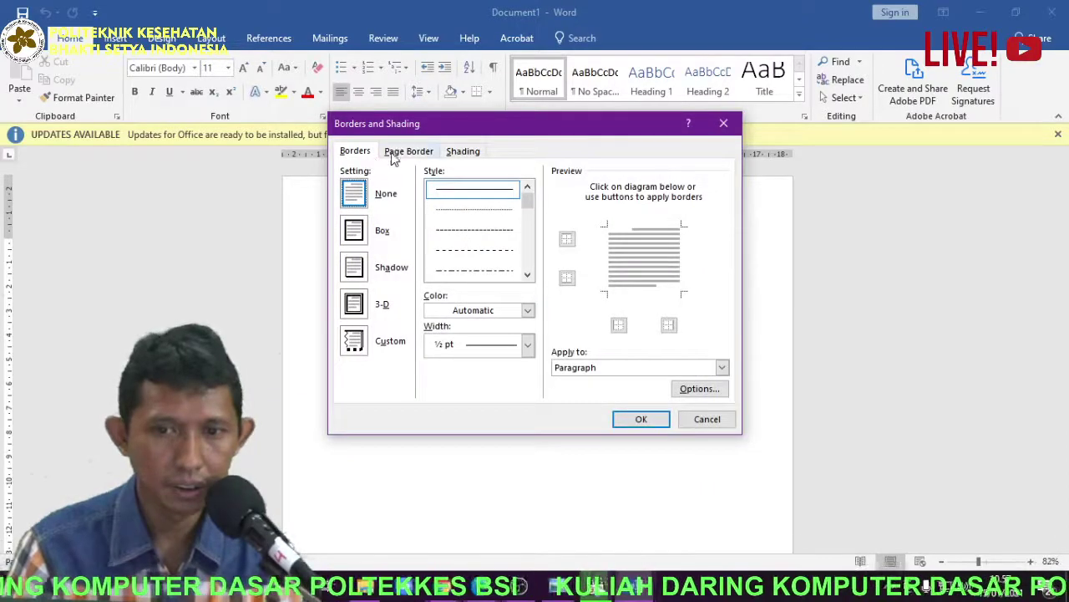
Apply a 3 pt Box page border to the whole document
click(405, 153)
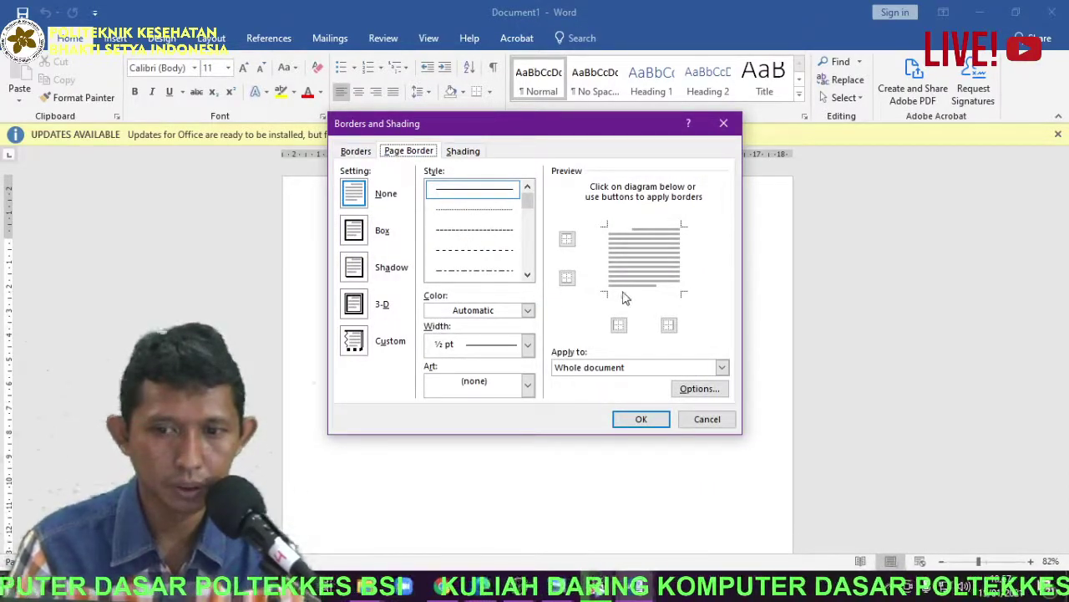
click(356, 238)
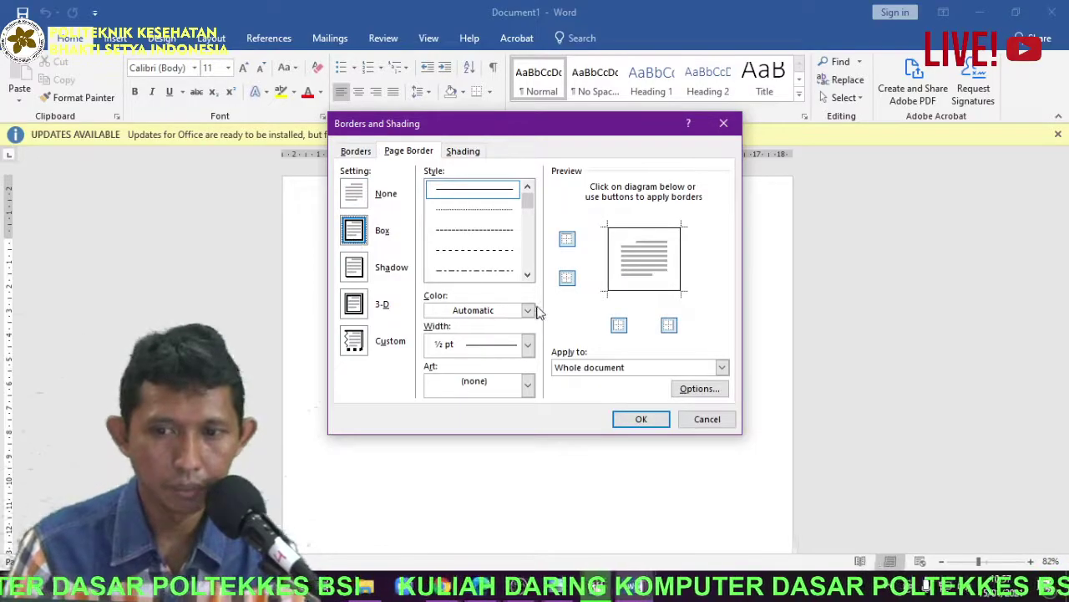
click(527, 383)
click(511, 342)
click(511, 343)
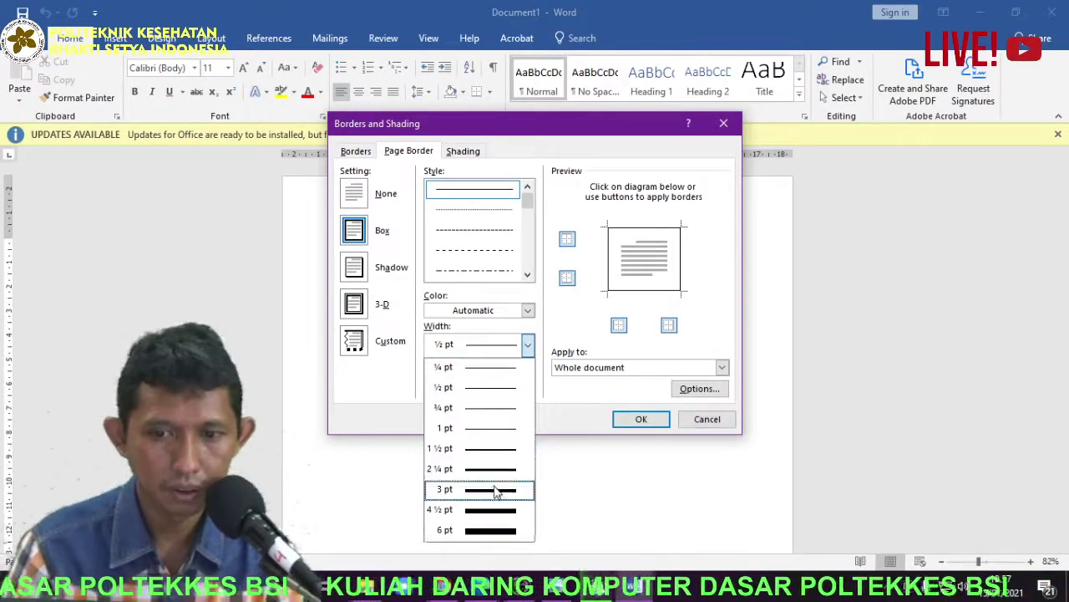
click(494, 489)
click(641, 420)
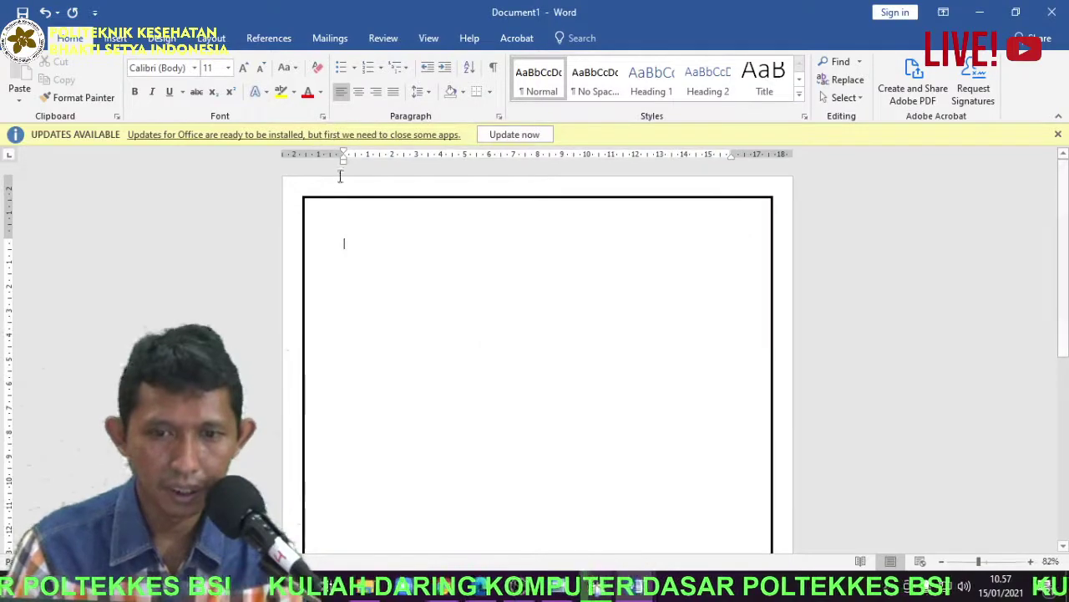
Check the border around the page, dismiss the Office update notice and undo the page border
scroll(668, 469, down, 5)
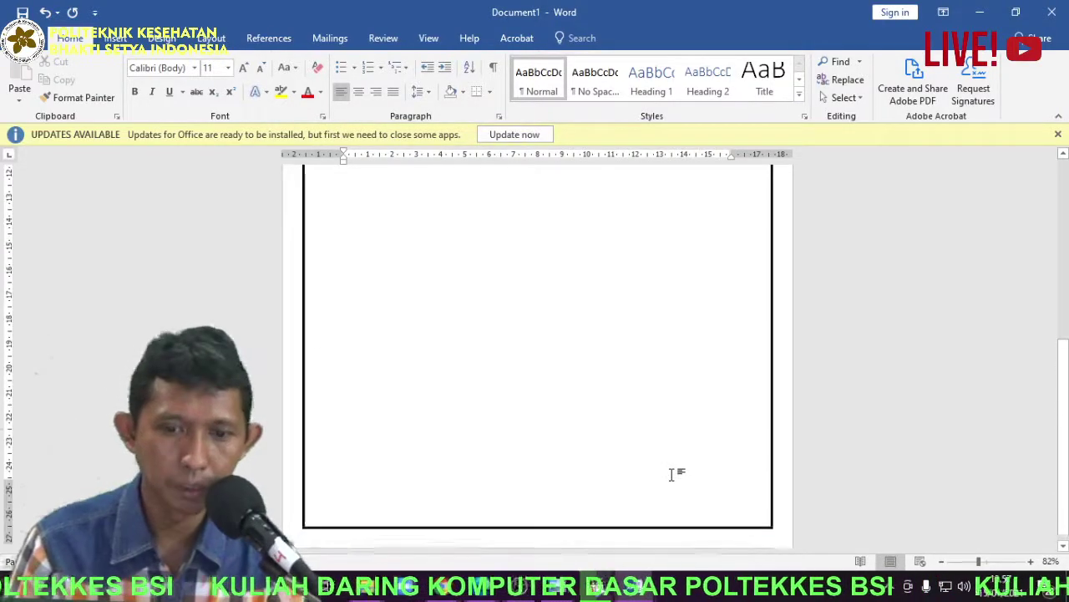
scroll(591, 229, up, 3)
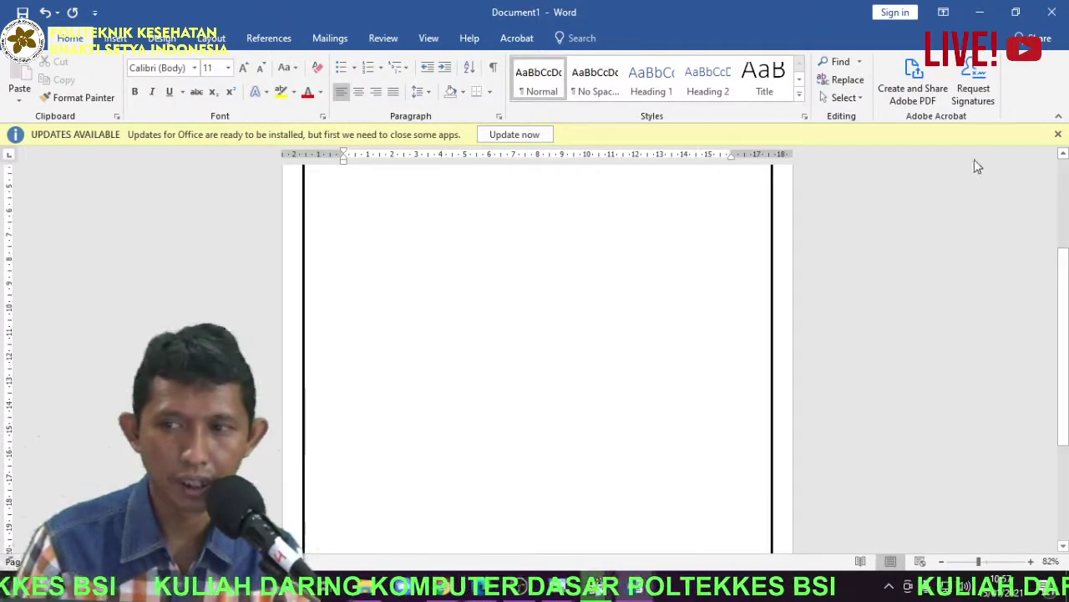
click(1058, 134)
scroll(461, 362, up, 2)
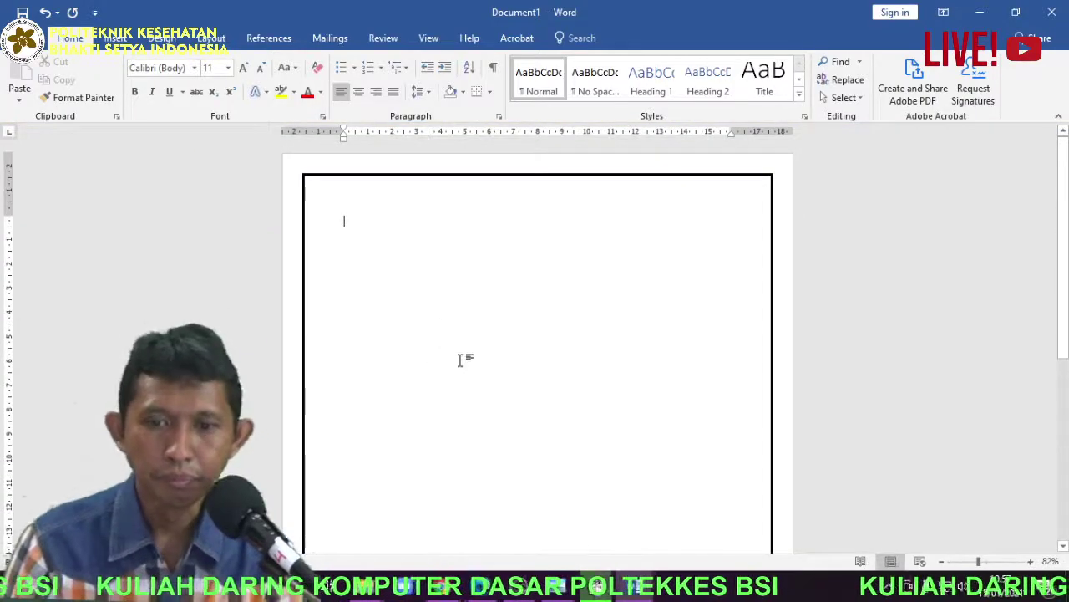
key(ctrl+z)
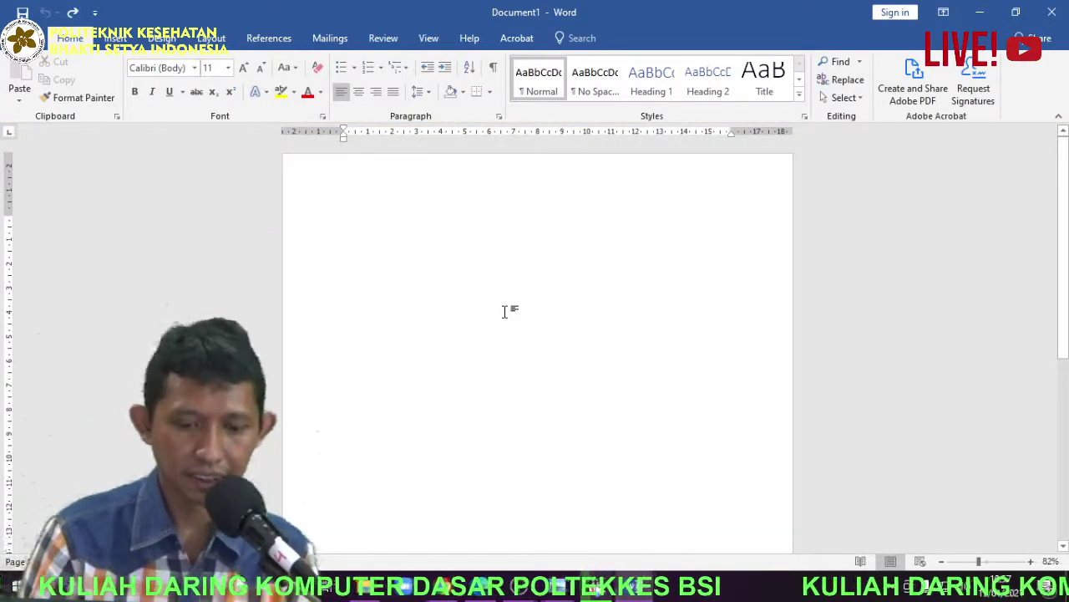
Write the heading "Border" at the start of the document and begin a numbered list below it
text(order)
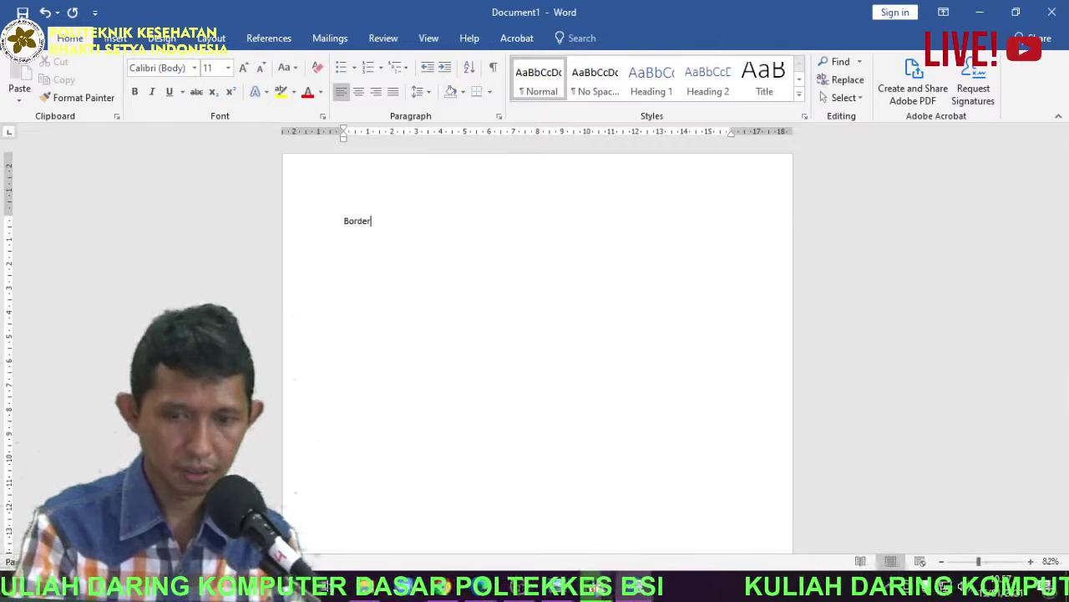
scroll(458, 236, up, 9)
key(Return)
text(1. )
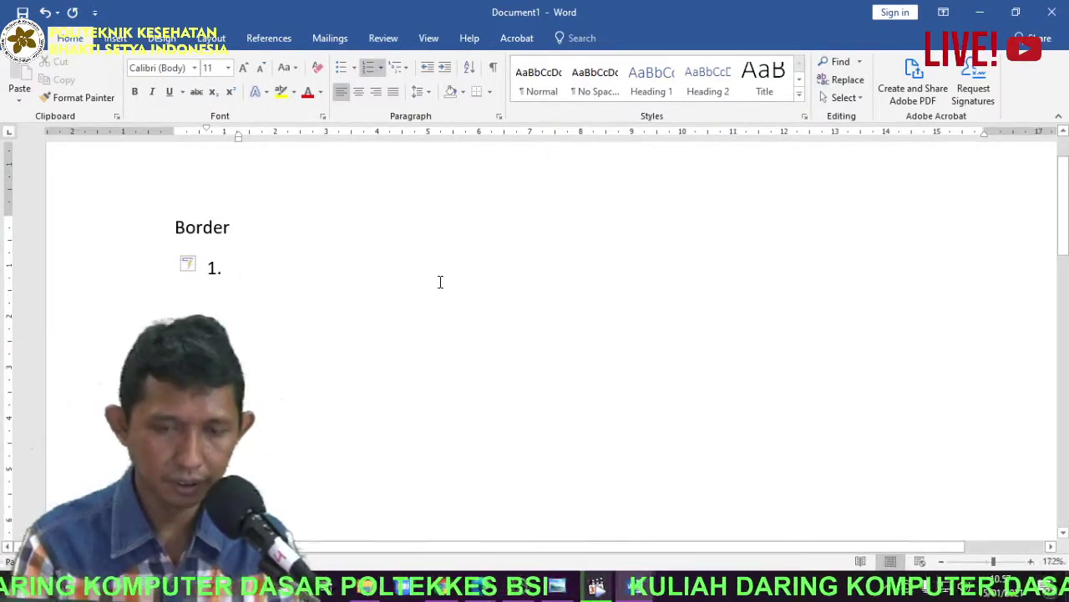
Enter "Teks border" as the first list item and write a name in capitals on an unnumbered line below it
text(li)
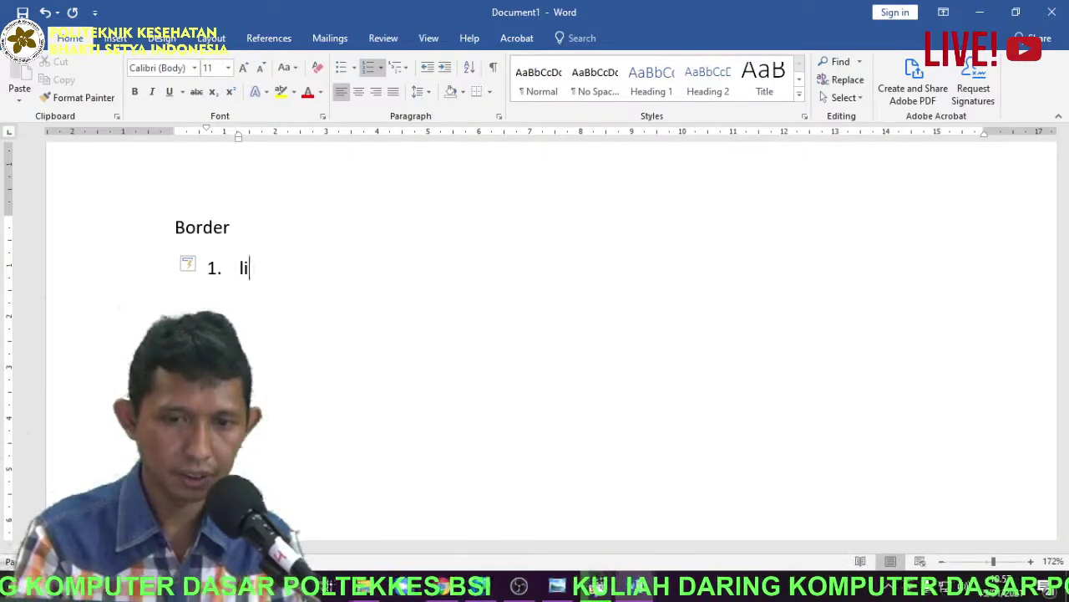
text(n borede)
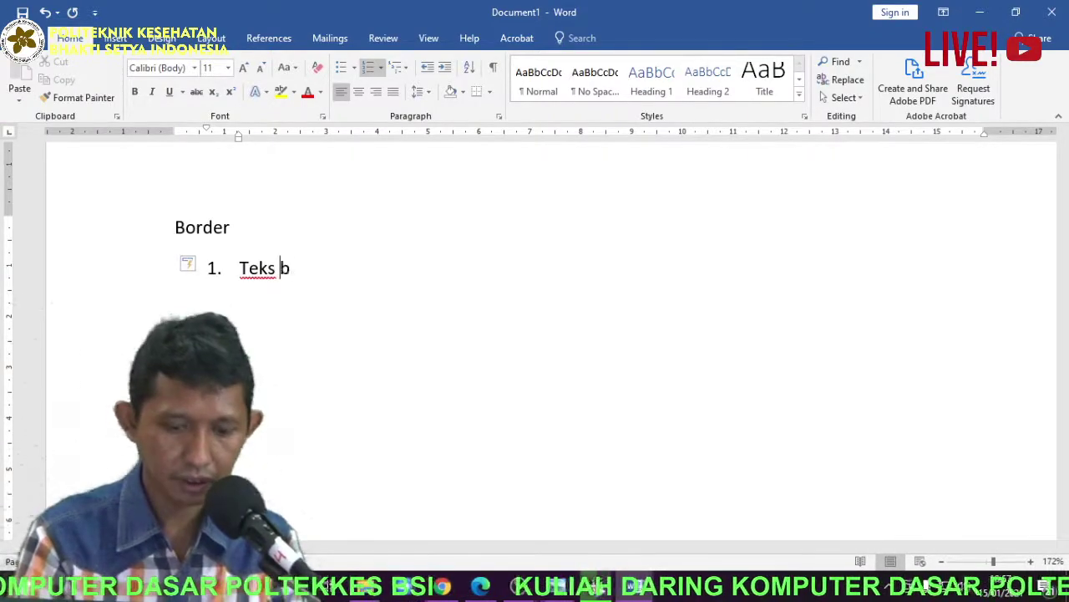
key(BackSpace)
key(BackSpace)
key(BackSpace)
text(der)
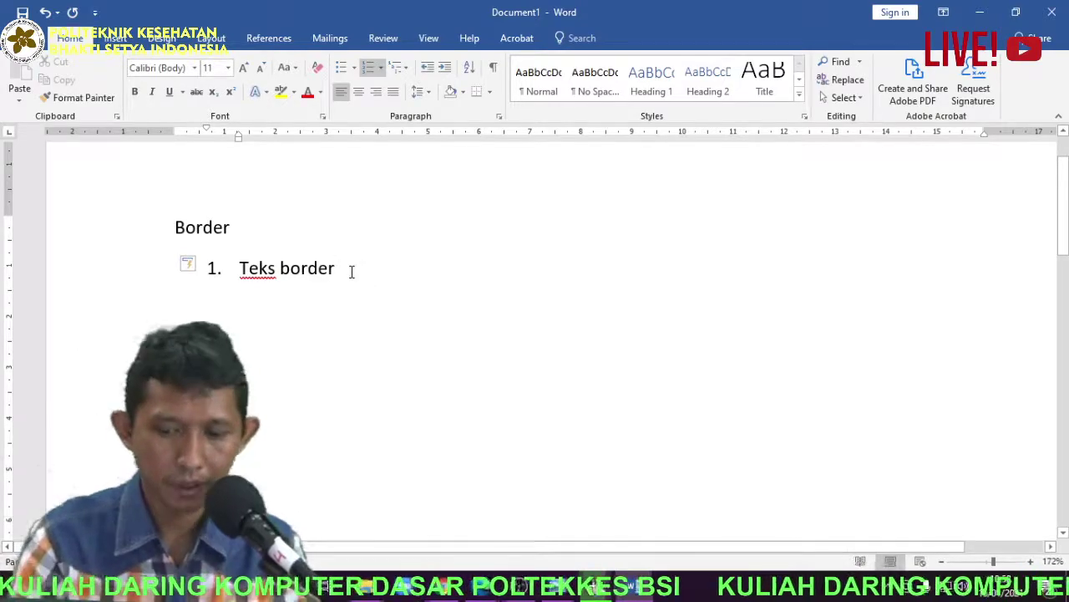
key(Return)
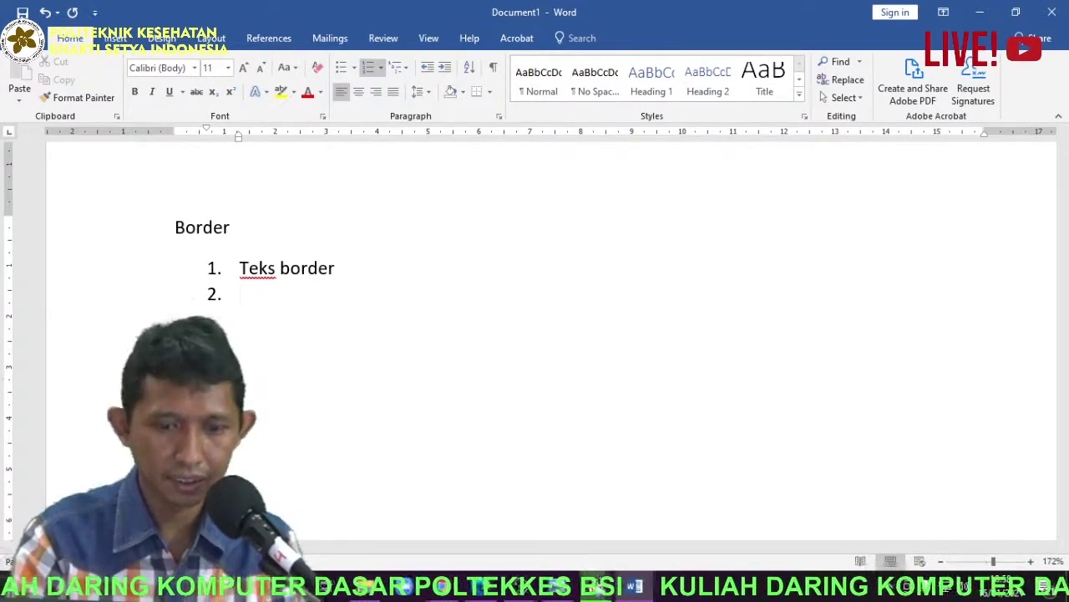
key(BackSpace)
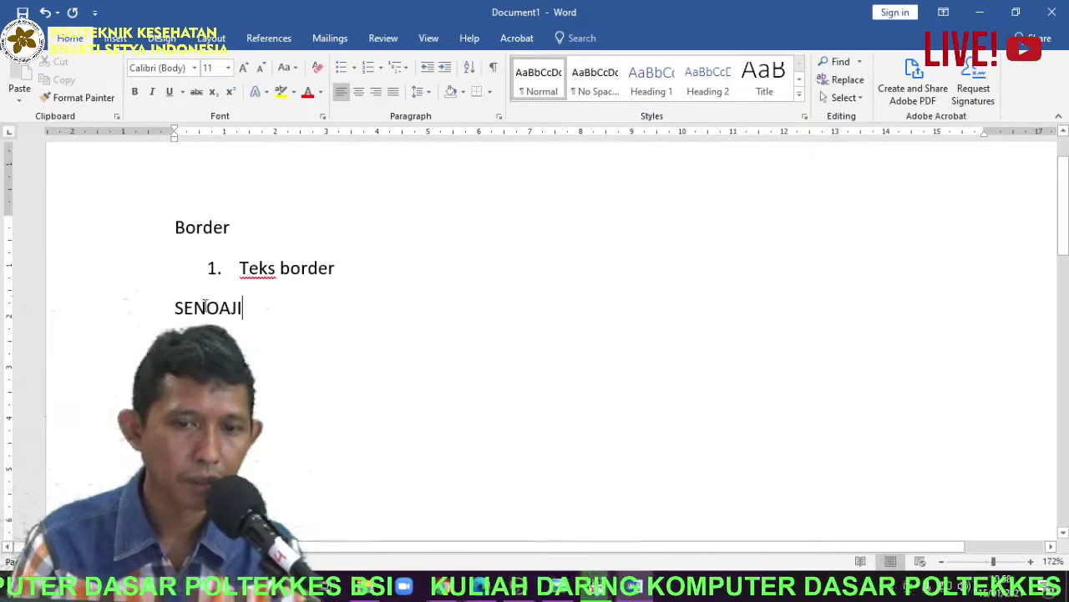
Put a 3 pt black Box border around the name's text only, trying the Shadow and 3-D settings first
triple_click(198, 305)
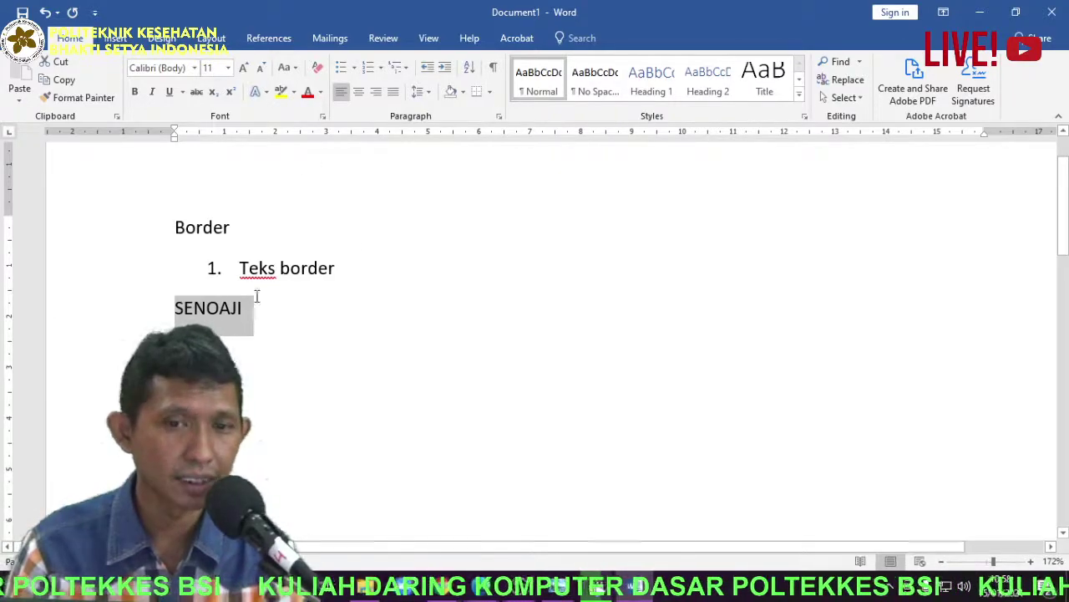
click(490, 91)
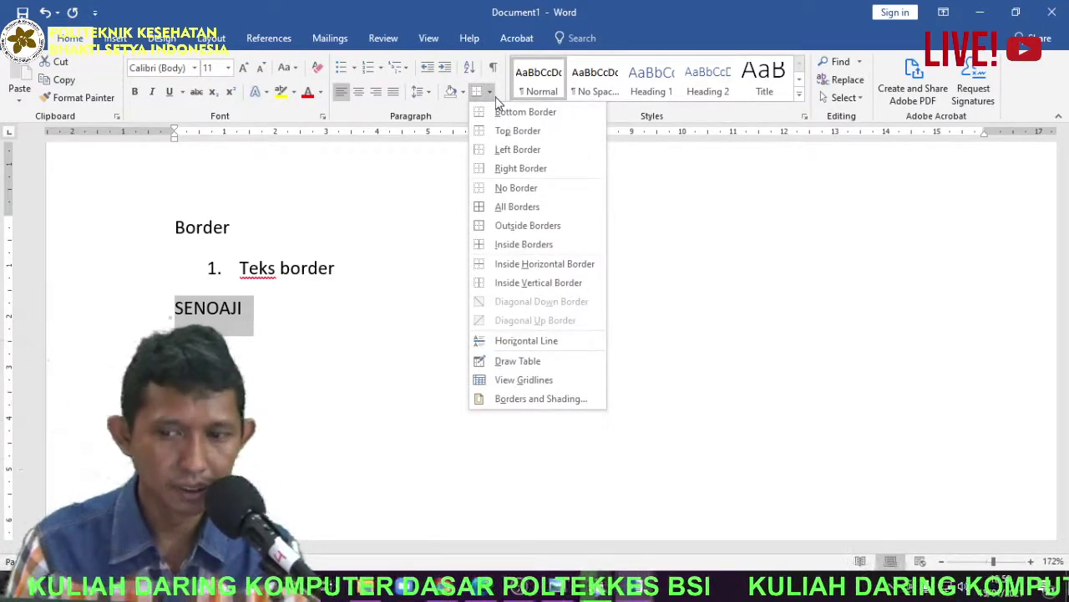
click(538, 400)
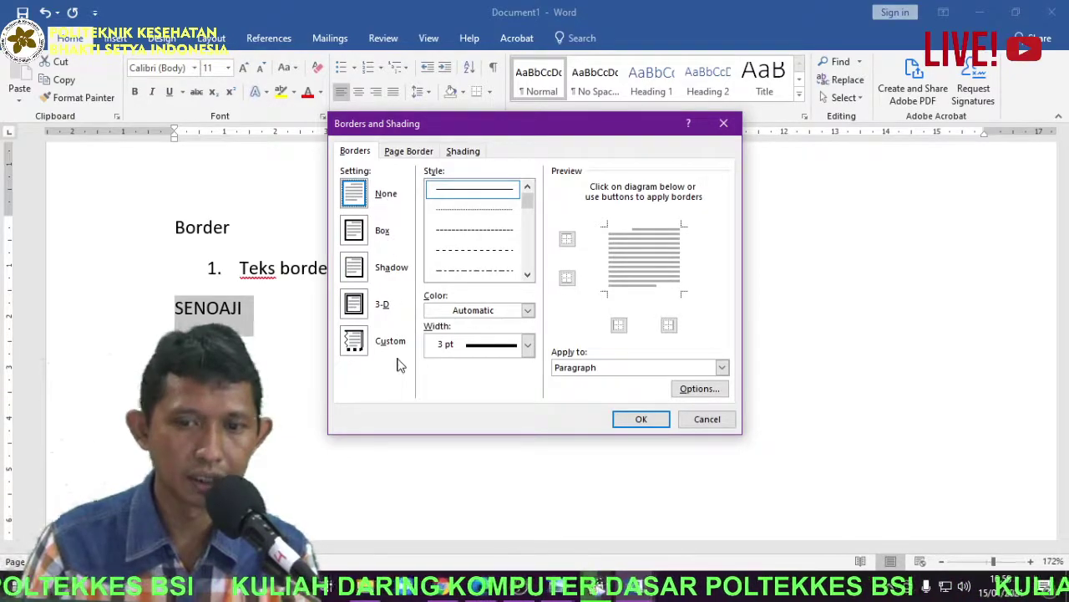
click(355, 243)
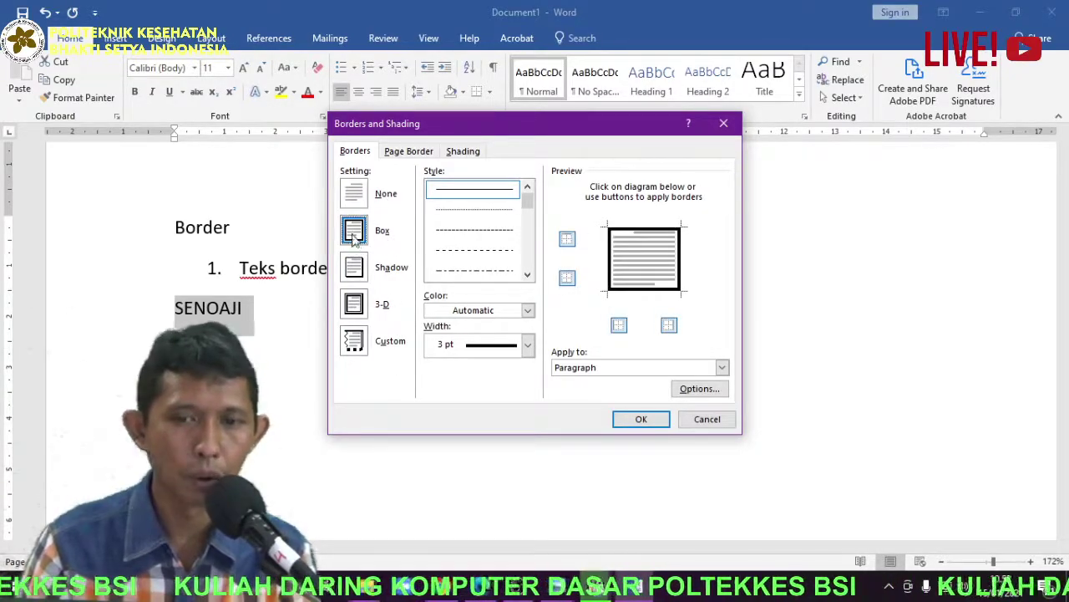
click(376, 274)
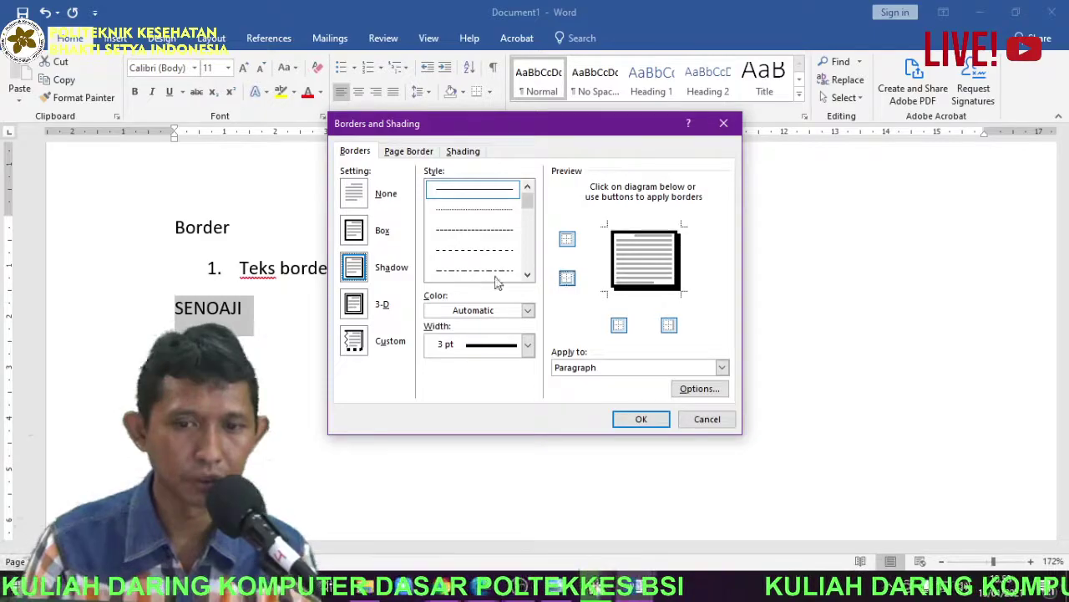
click(351, 311)
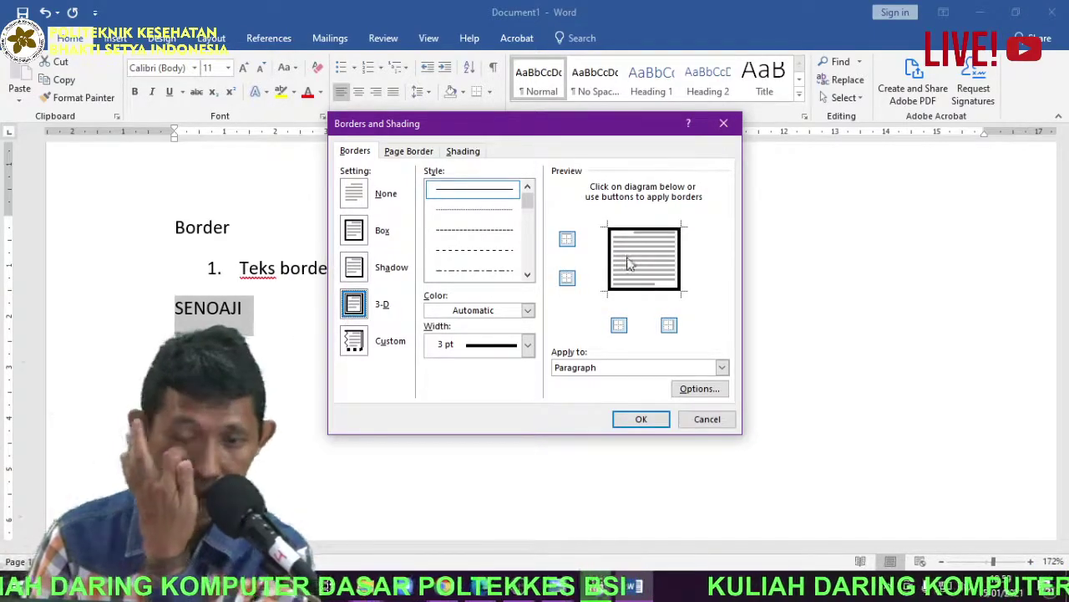
click(355, 233)
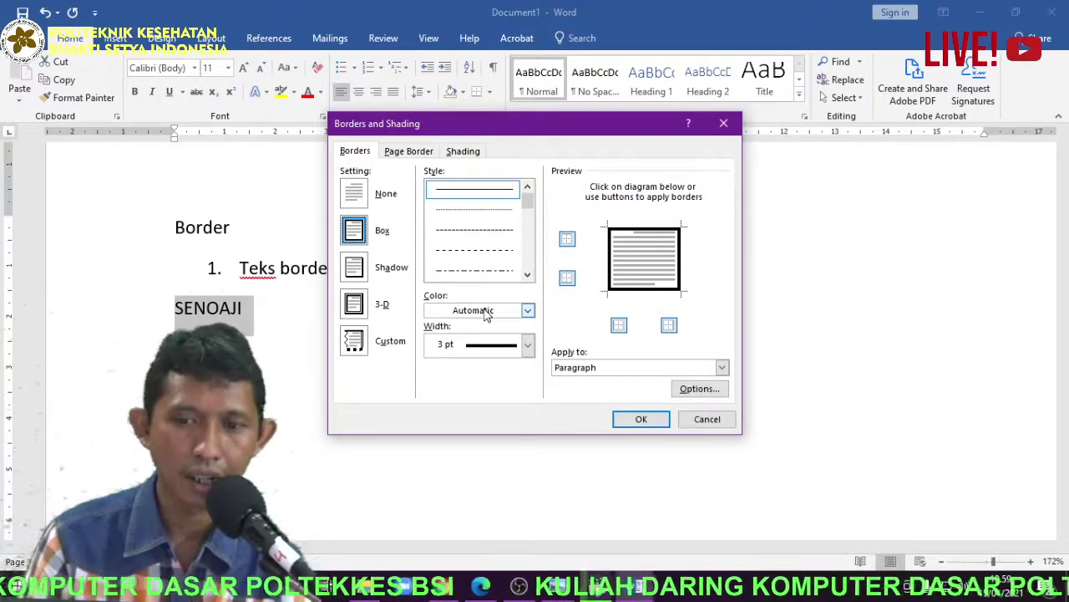
click(597, 369)
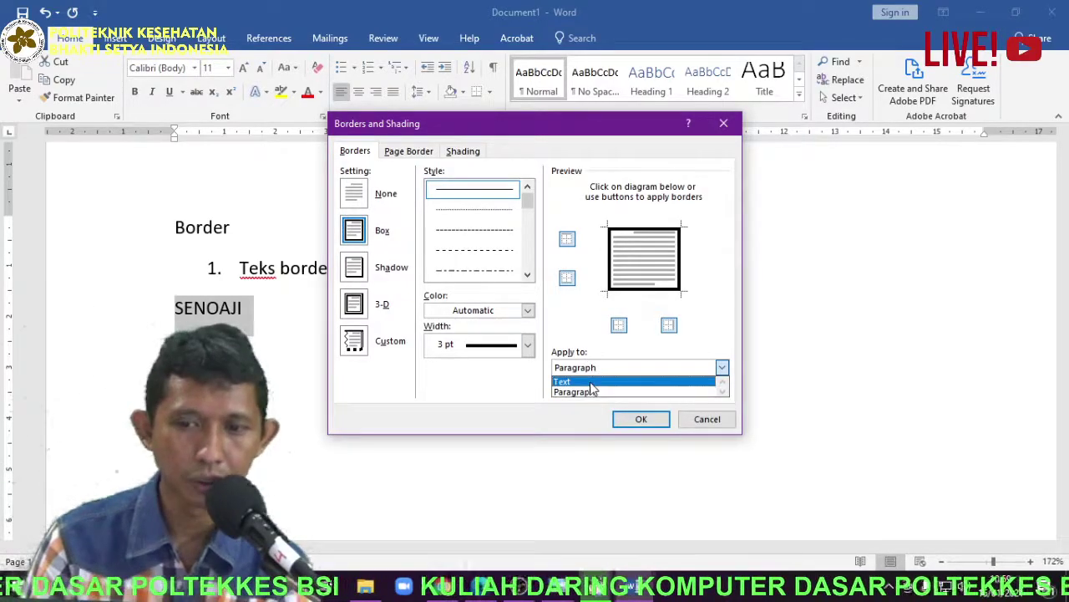
click(577, 381)
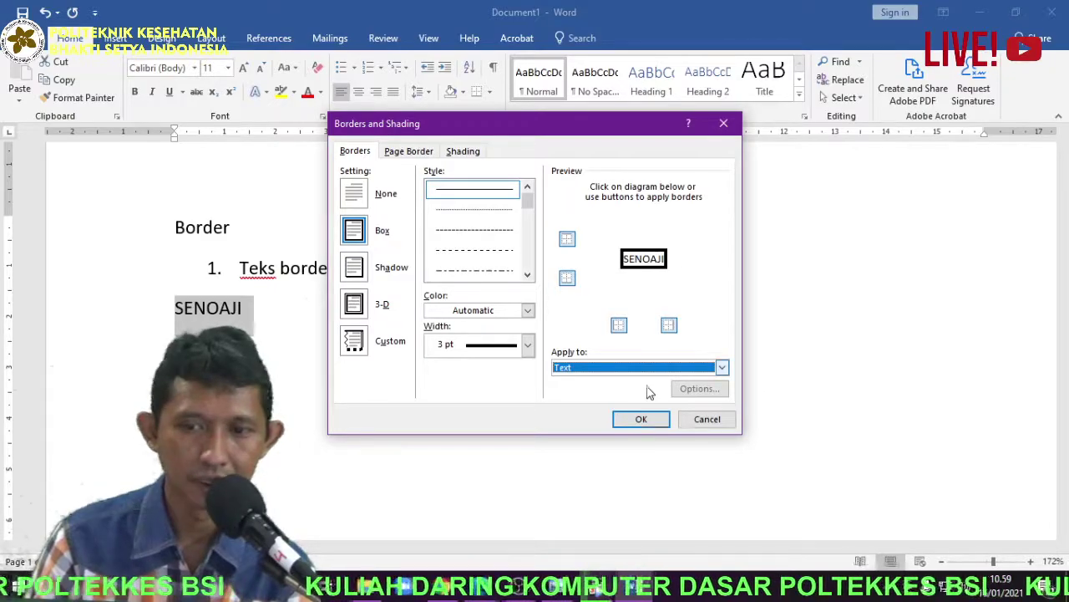
click(642, 419)
click(239, 317)
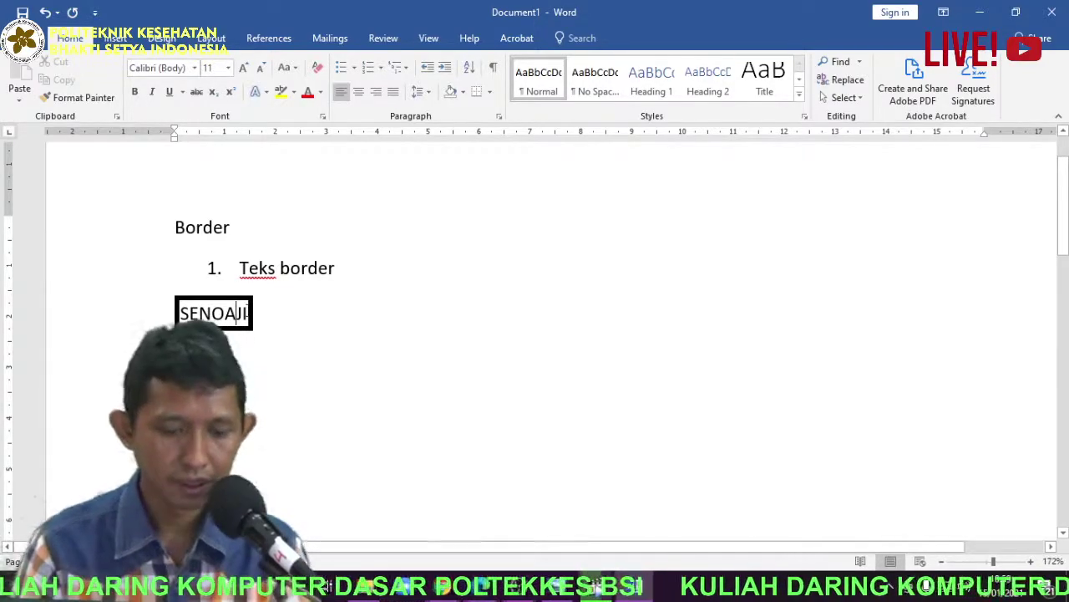
Undo the thick border and set up a new Box border in the blue theme color for the name
triple_click(243, 309)
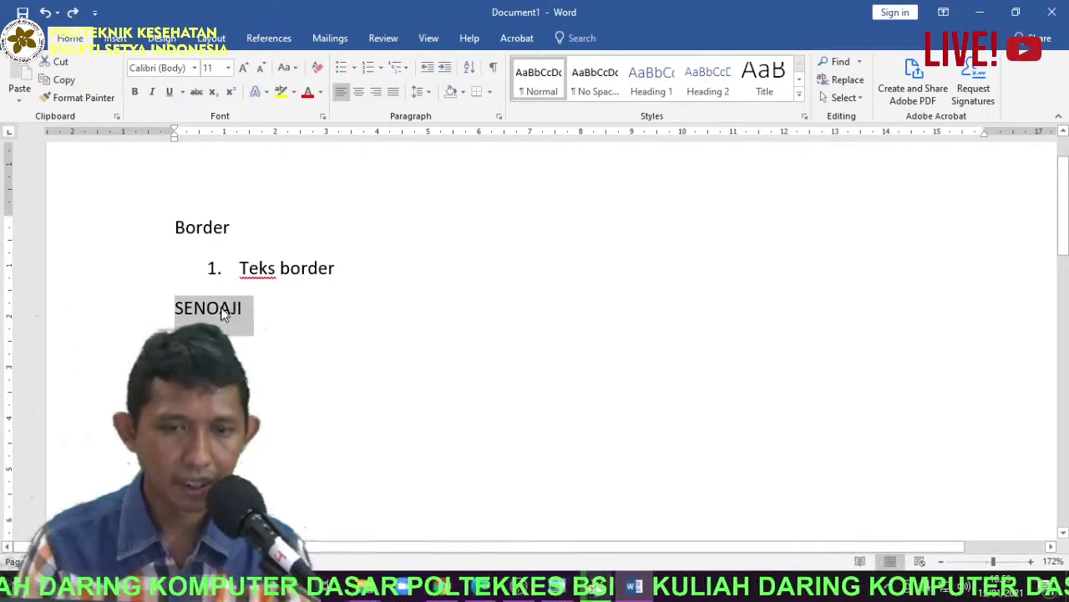
click(491, 92)
click(530, 405)
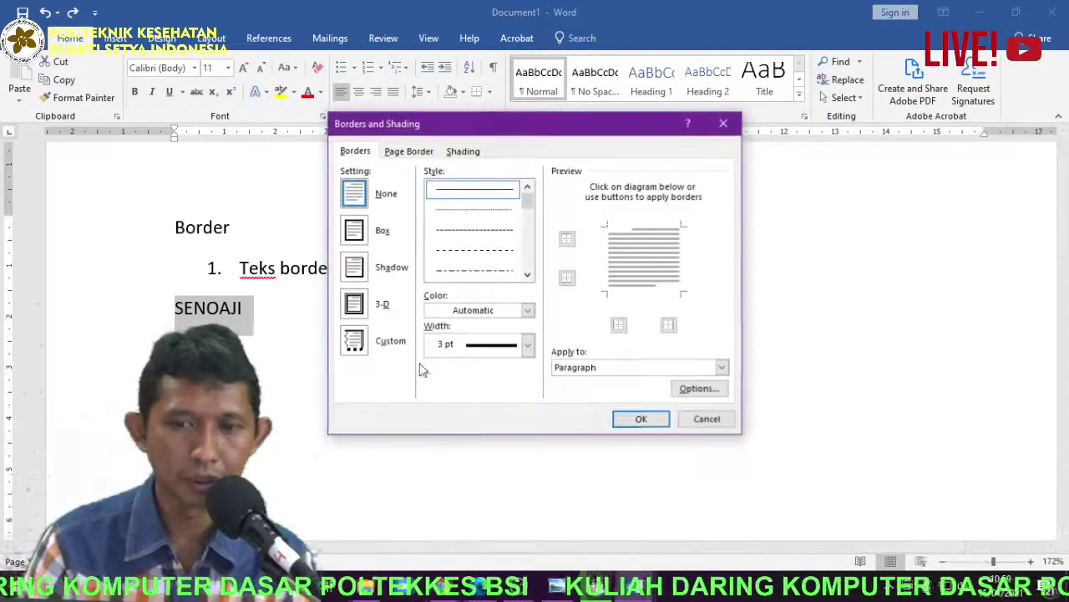
click(355, 232)
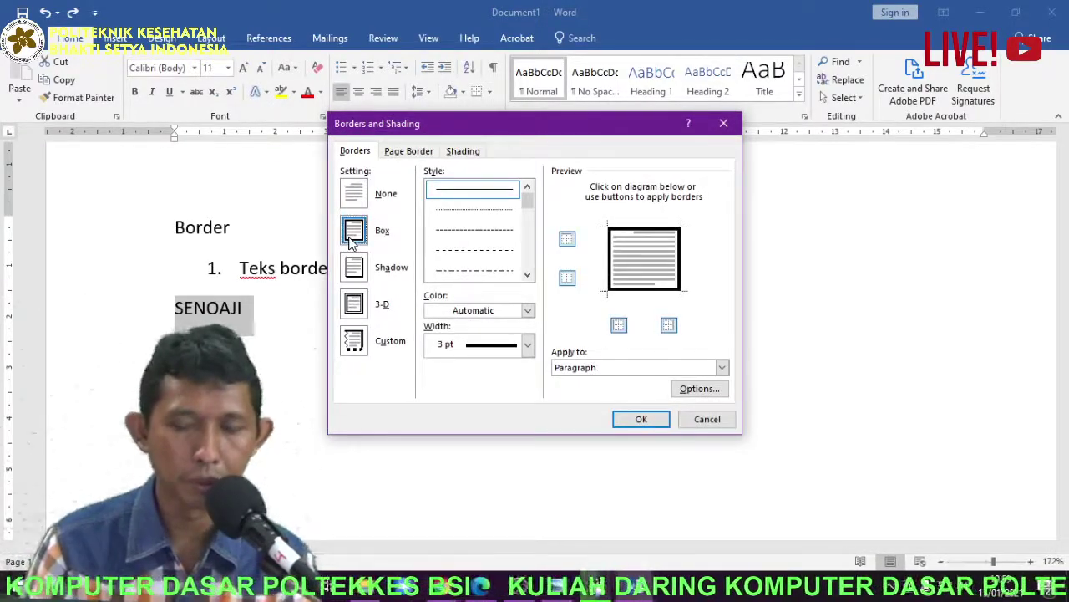
click(499, 313)
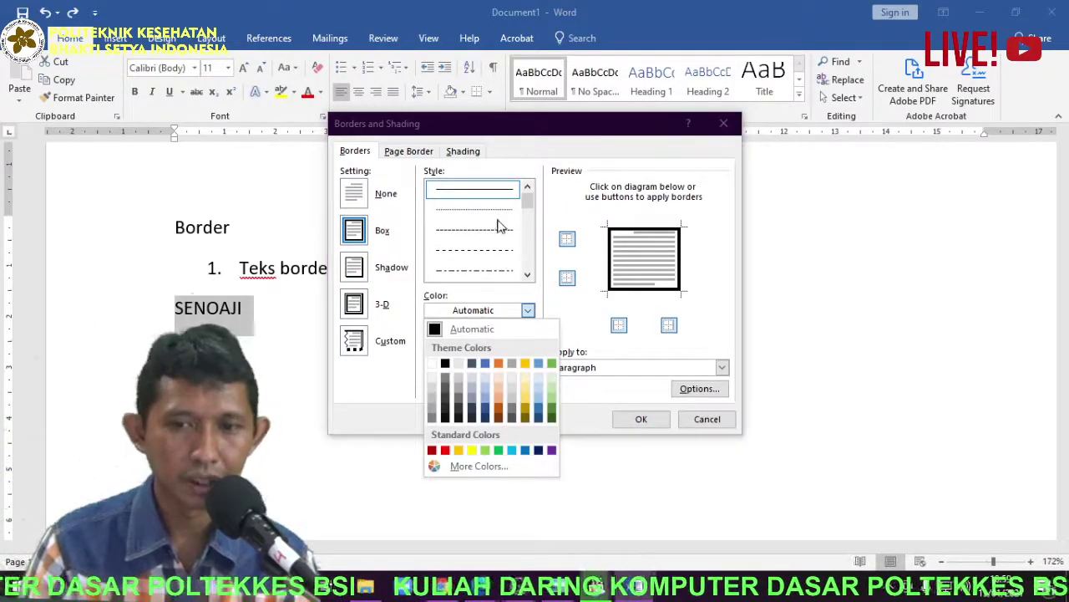
click(484, 363)
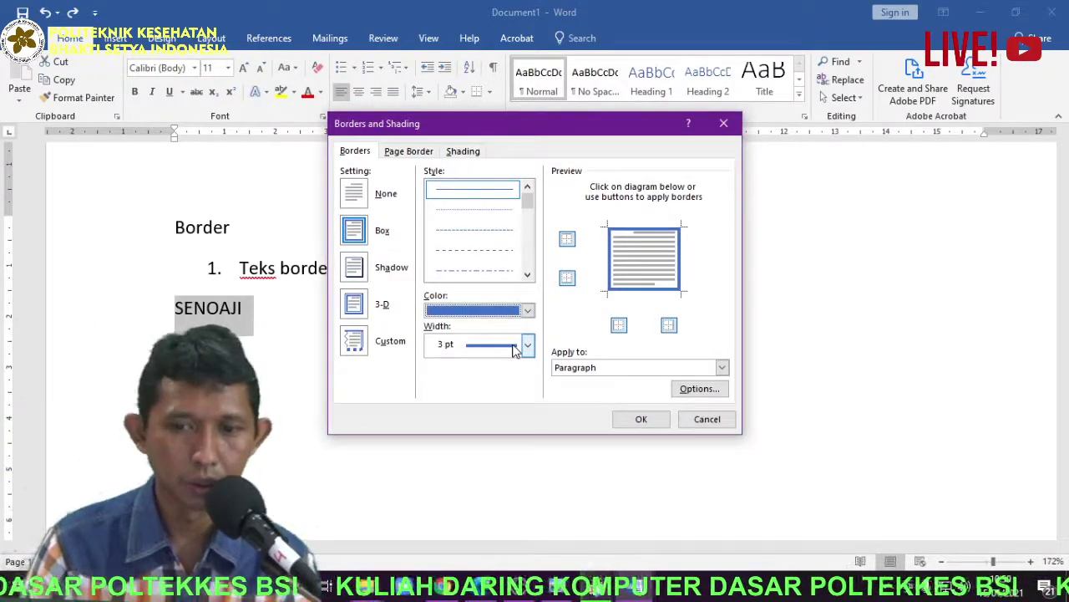
Set the border width to ½ pt and apply the border to the name's text only
click(527, 345)
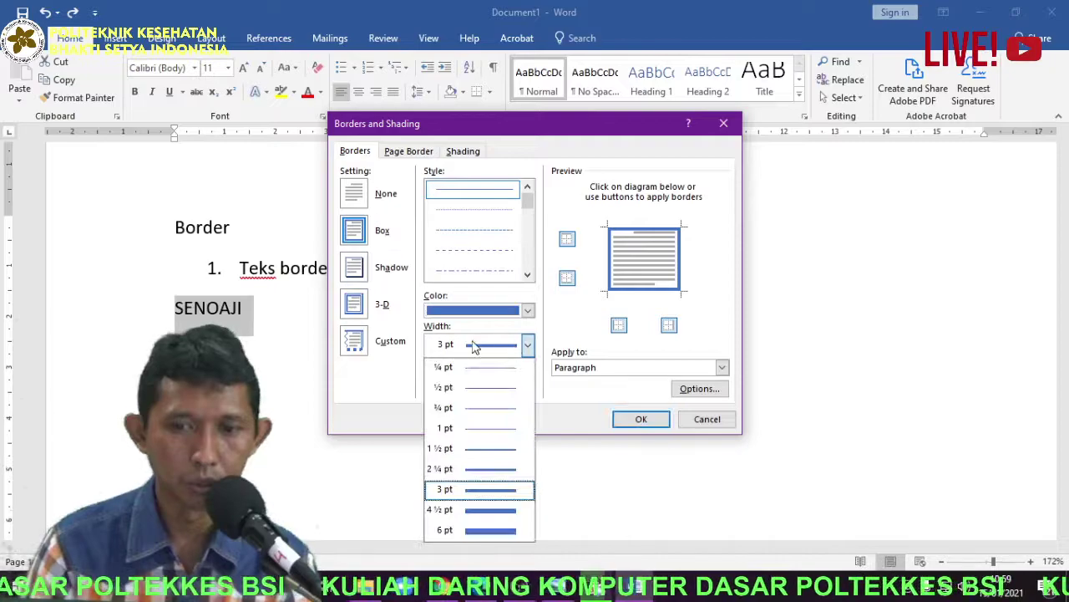
click(491, 388)
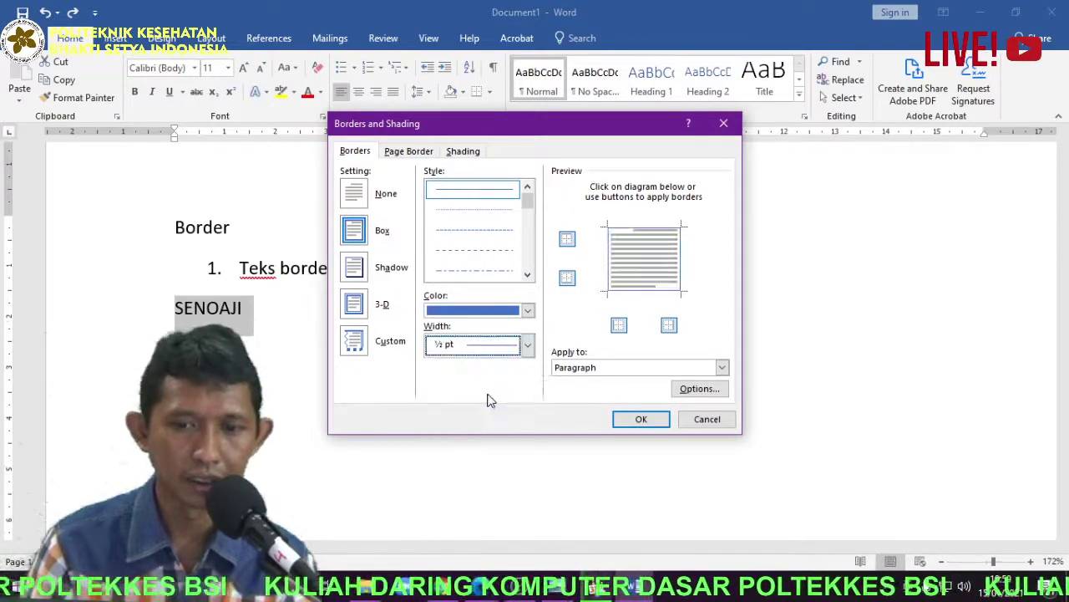
click(626, 369)
click(577, 381)
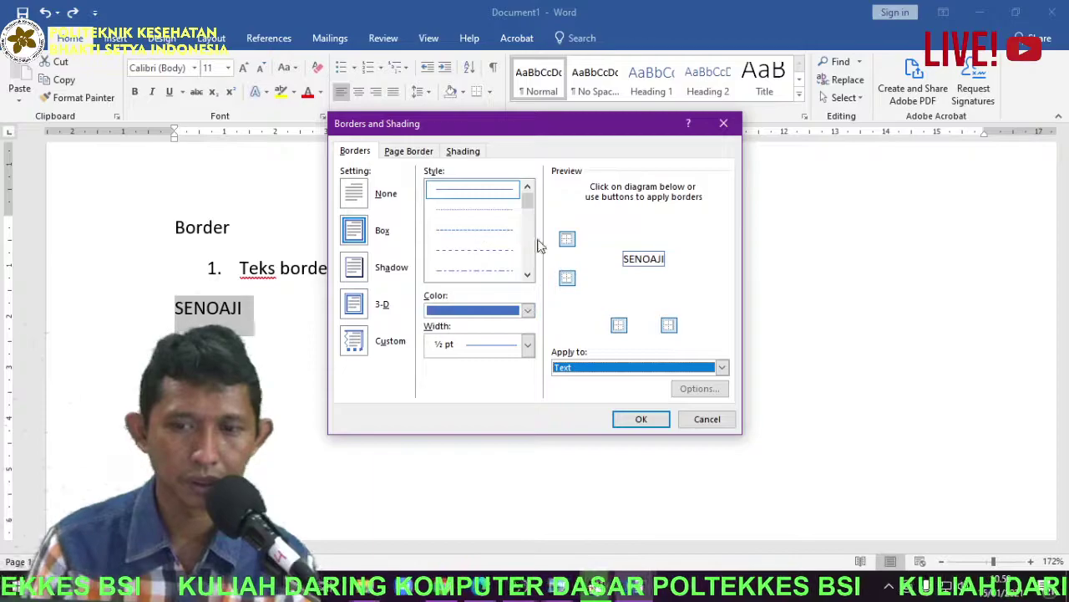
click(640, 417)
click(224, 317)
scroll(225, 318, up, 11)
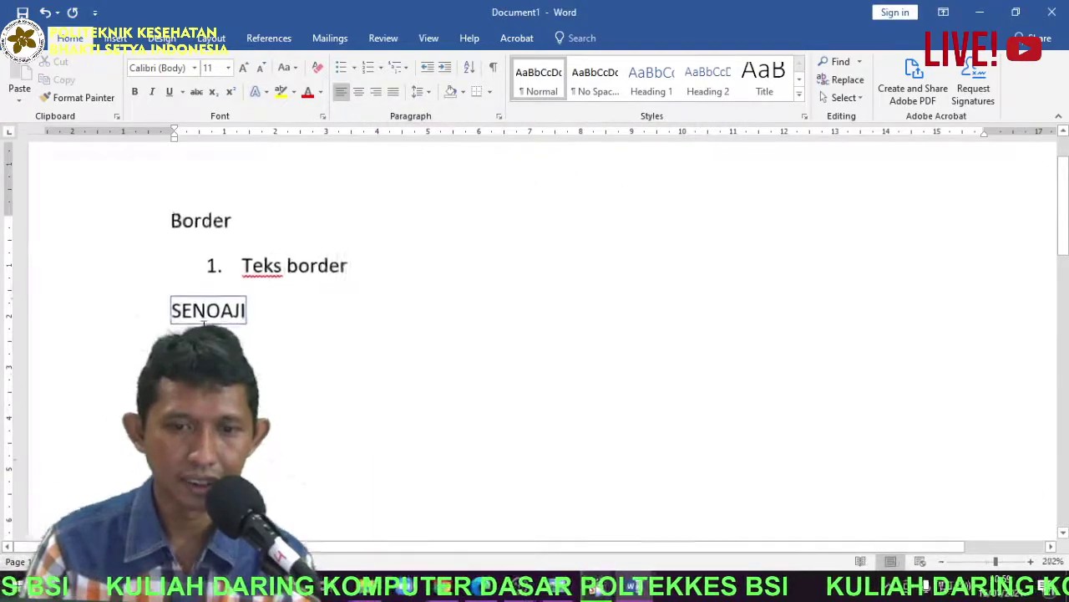
scroll(246, 308, up, 5)
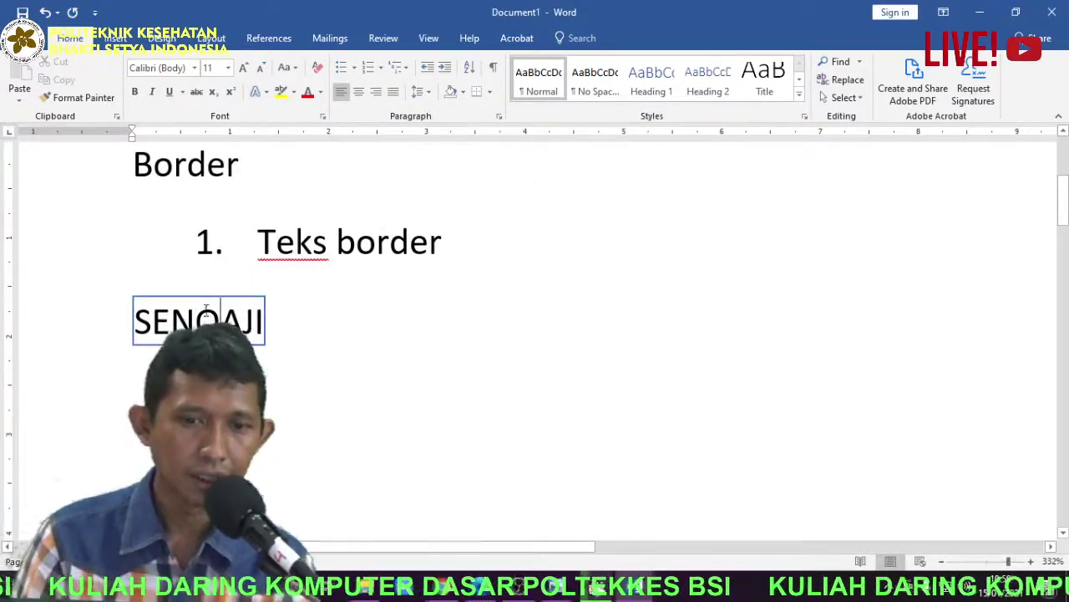
Add "Paragraf Border" as the next numbered list item on an unbordered line below the bordered name
click(318, 302)
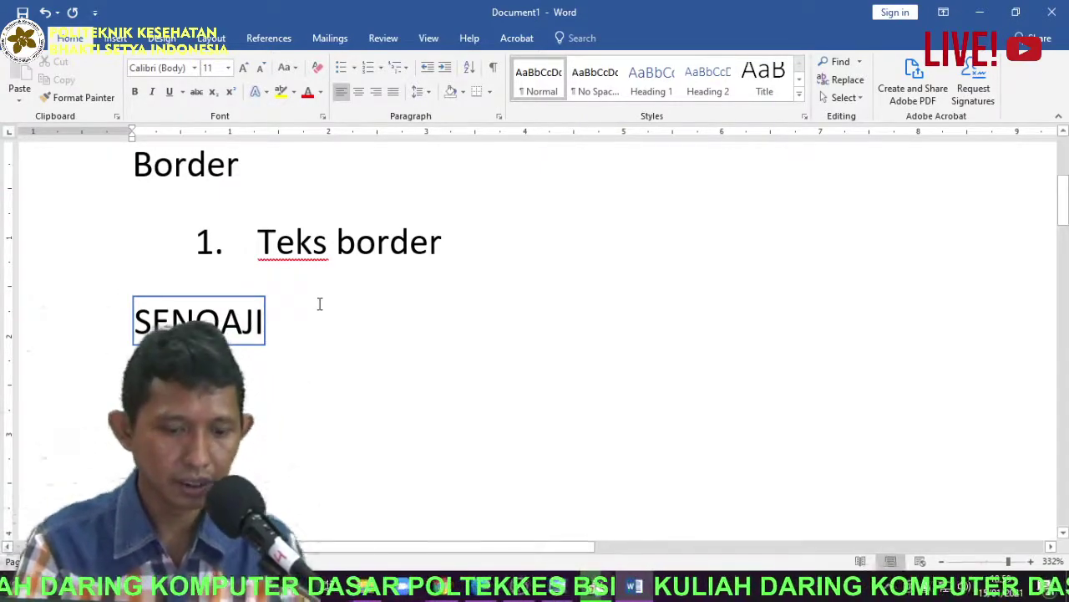
key(Return)
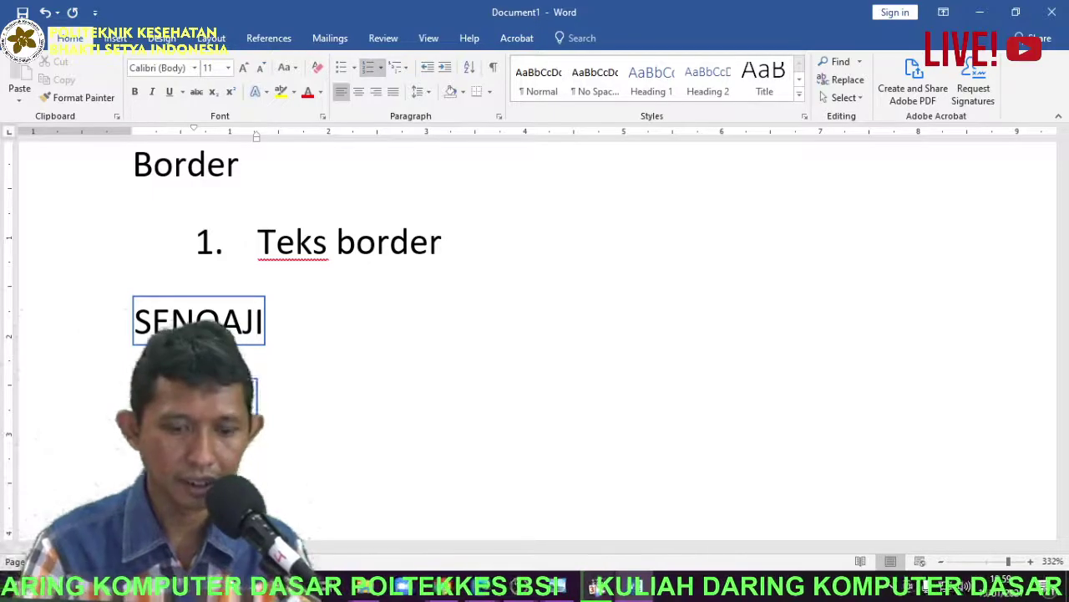
click(322, 71)
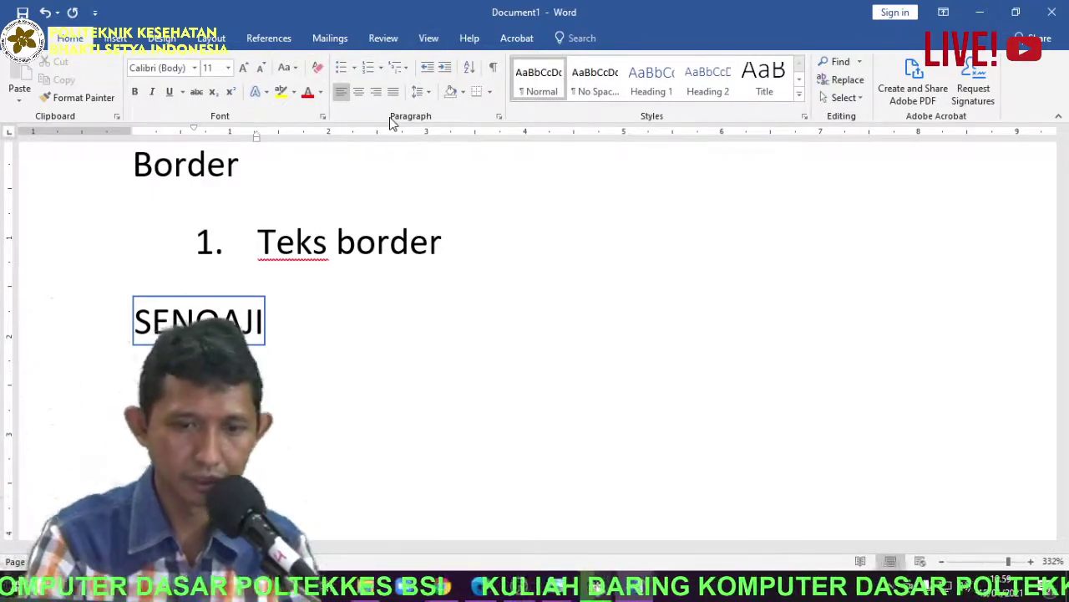
key(ctrl+z)
text(P)
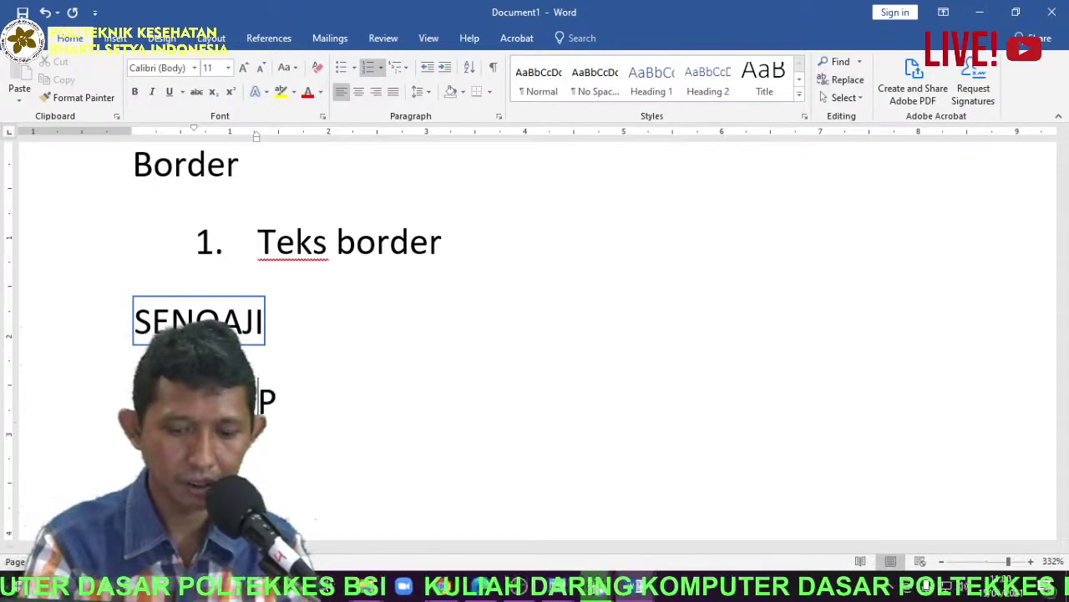
text(aragraf )
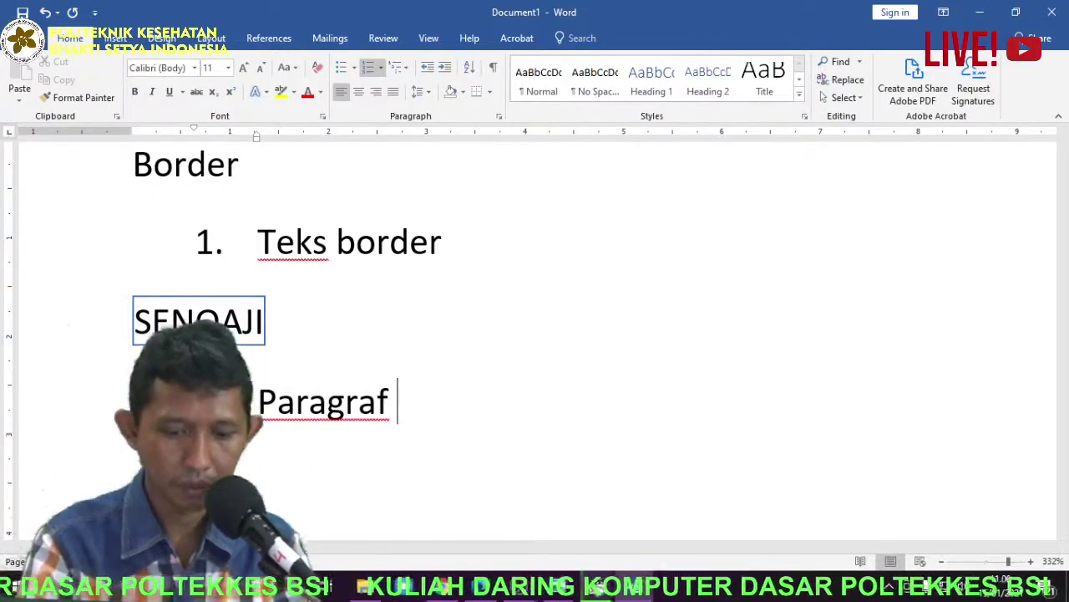
text(Border)
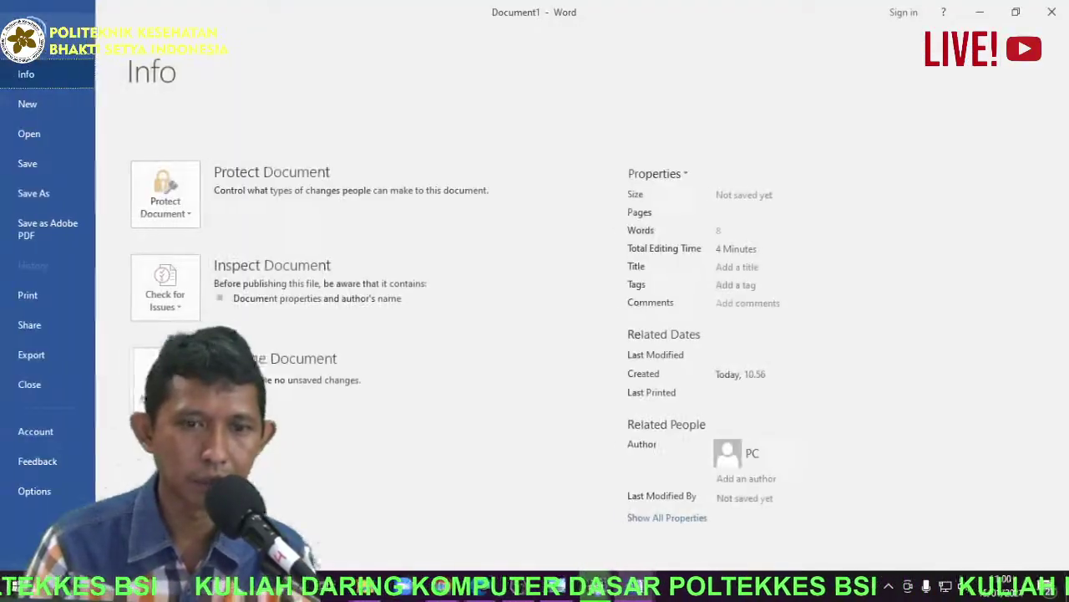
Open the recent document Latihan 1.docx and go to the first paragraph under the ABSTRAK heading
click(34, 37)
click(50, 135)
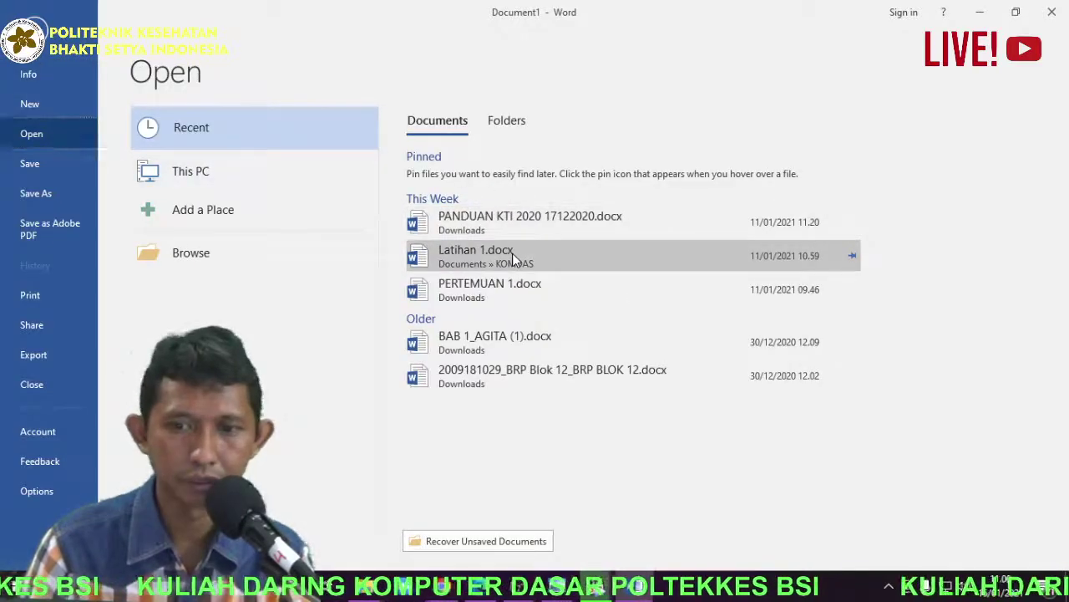
key(Escape)
scroll(513, 365, down, 10)
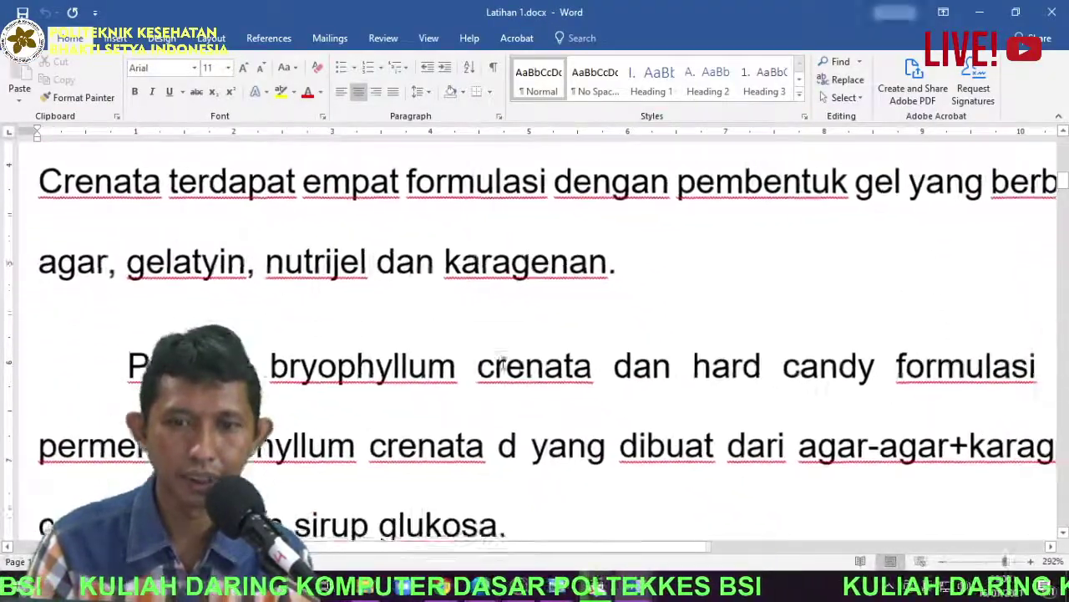
ctrl+scroll(513, 365, down, 6)
scroll(401, 370, up, 5)
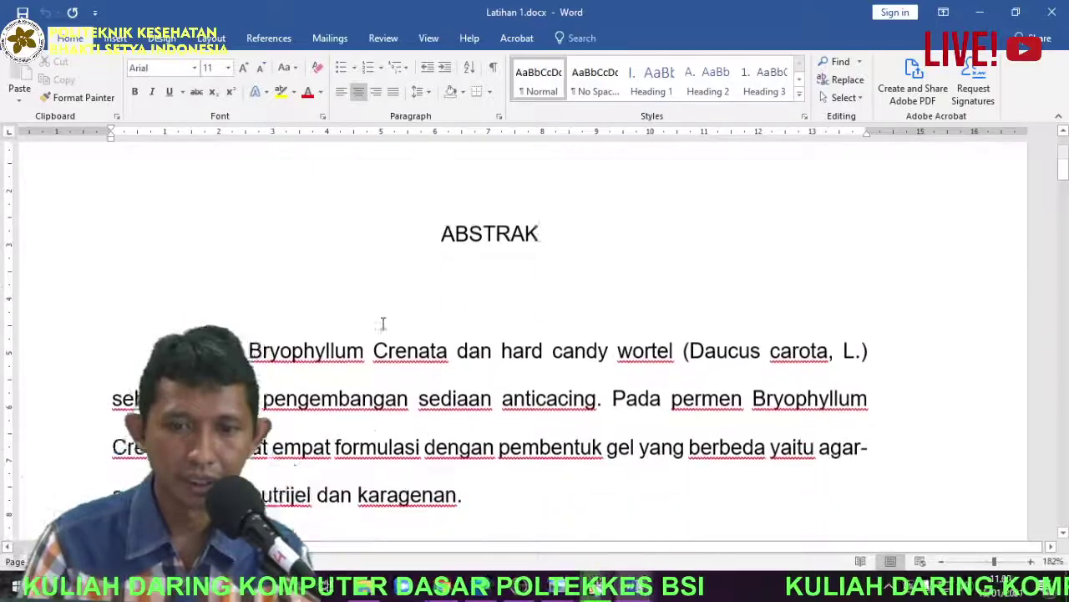
scroll(382, 325, down, 3)
Put a Box border around the first abstract paragraph, applied to the paragraph
triple_click(341, 223)
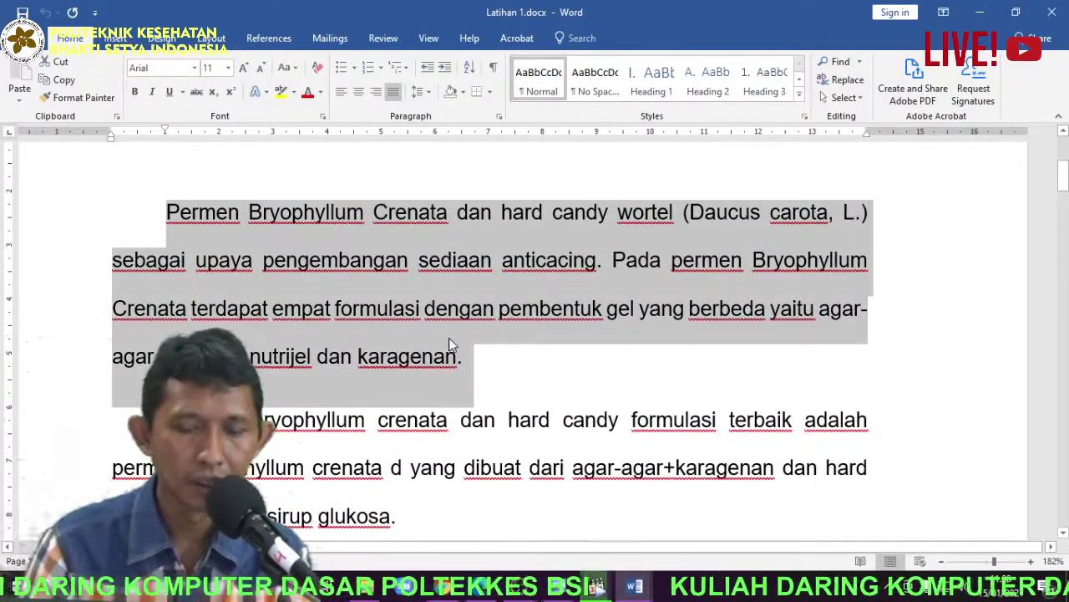
click(109, 213)
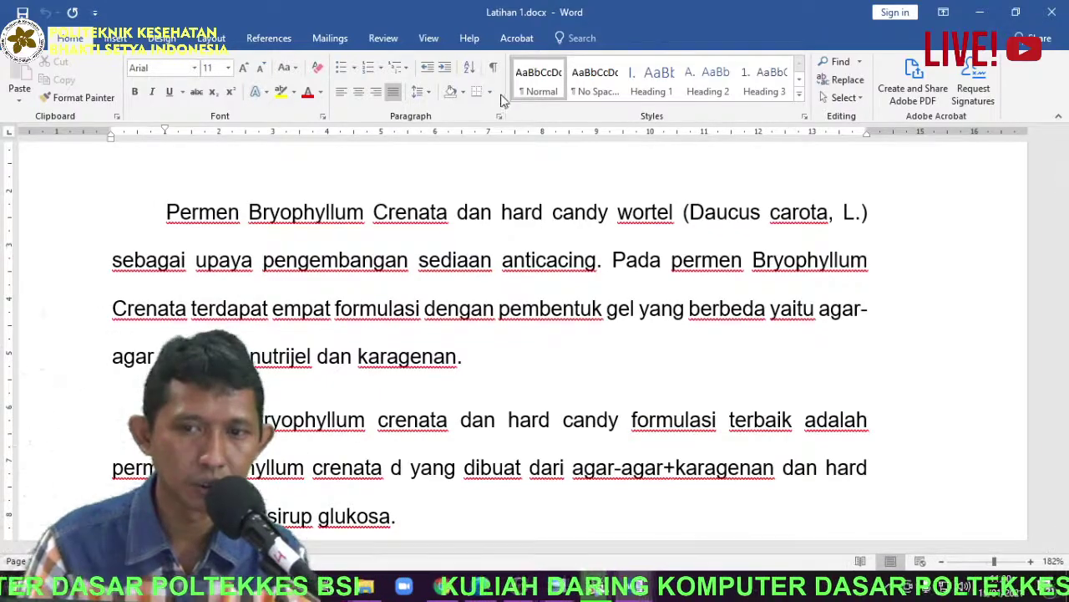
click(490, 93)
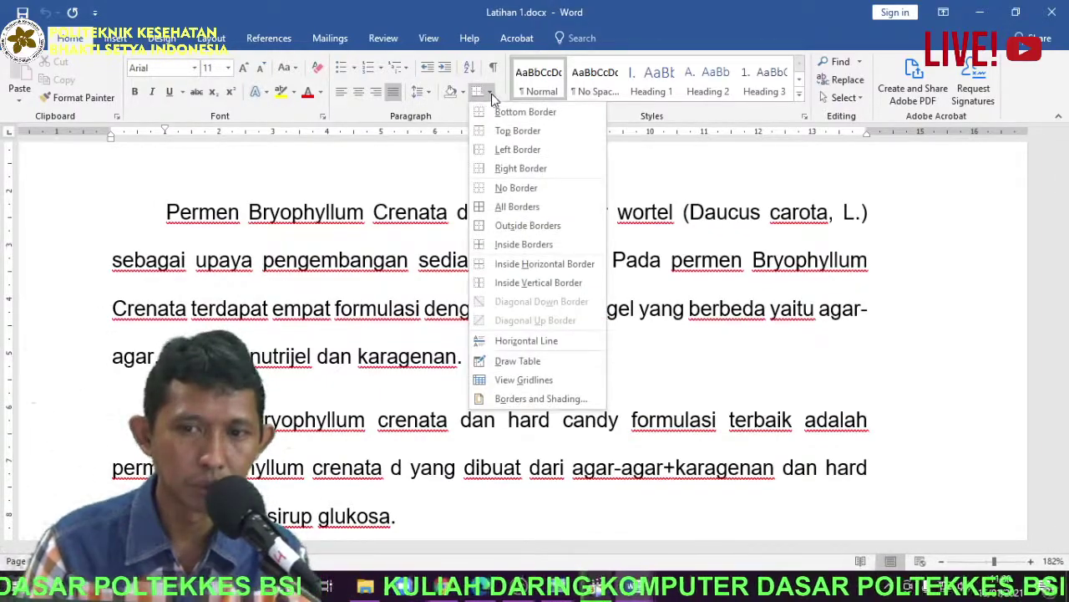
click(521, 397)
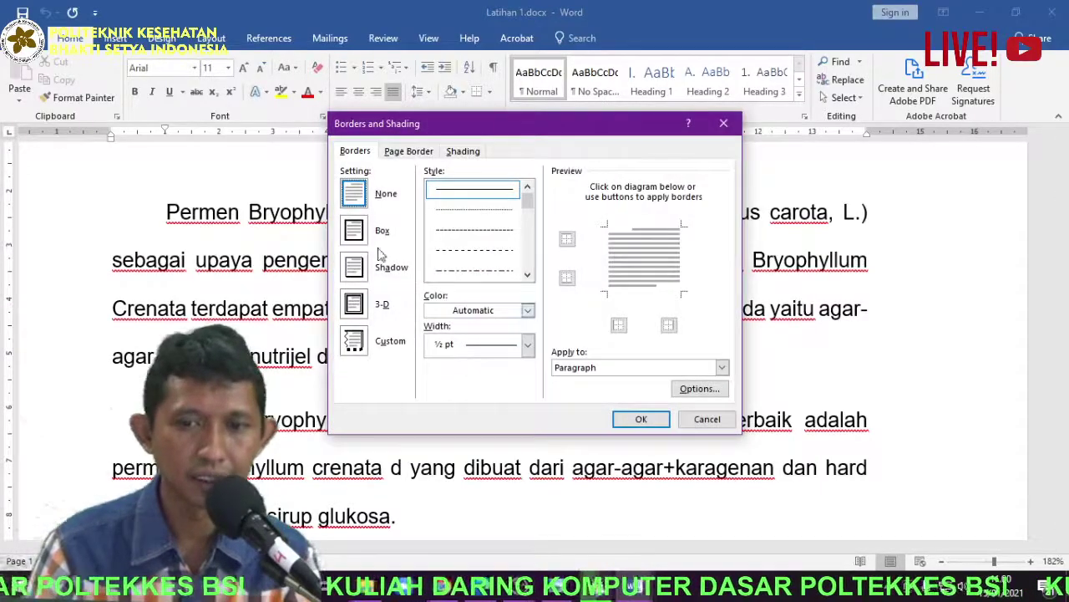
click(362, 235)
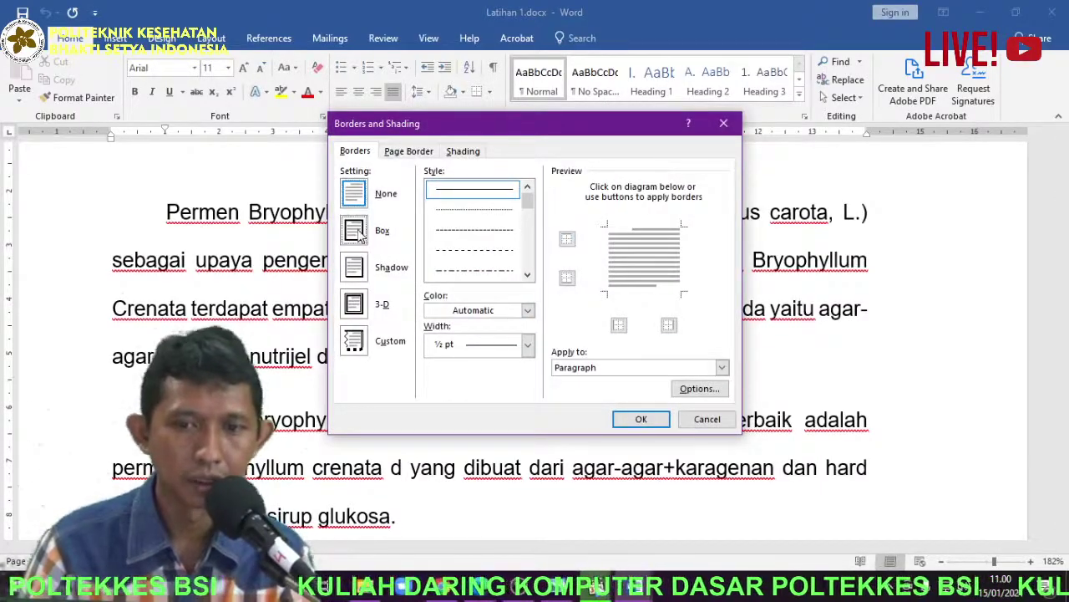
click(606, 368)
click(603, 386)
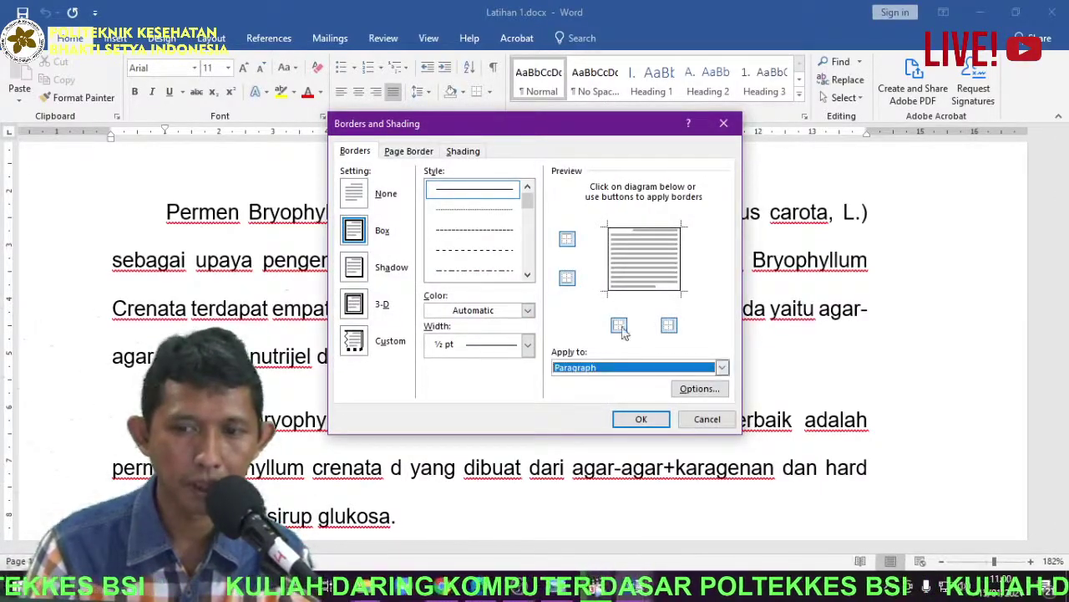
click(654, 420)
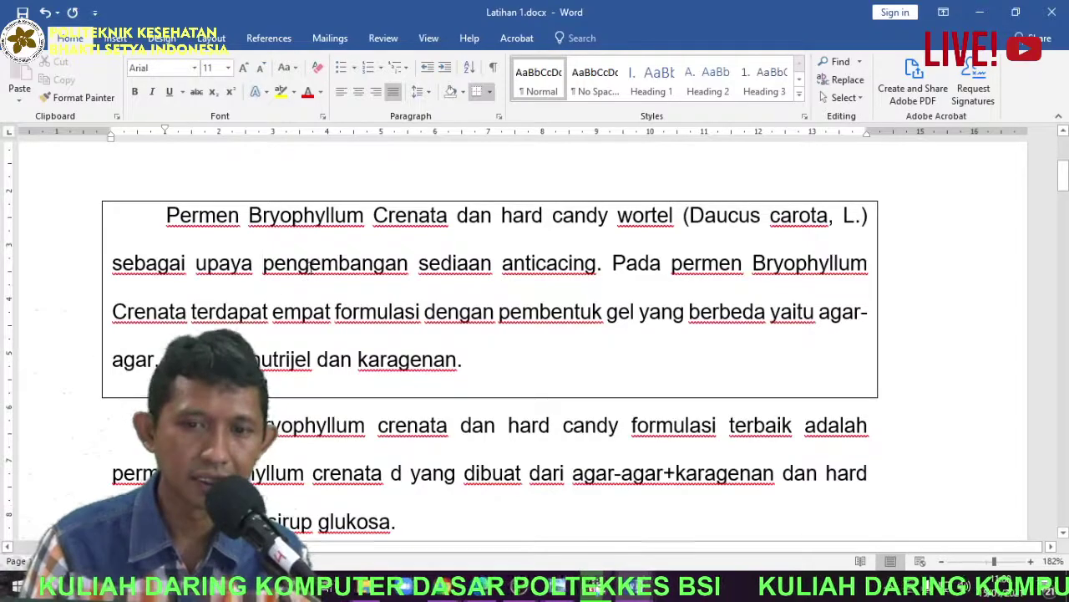
Put a red Box border around the word "pengembangan" in the bordered paragraph, applied to the text only
double_click(307, 261)
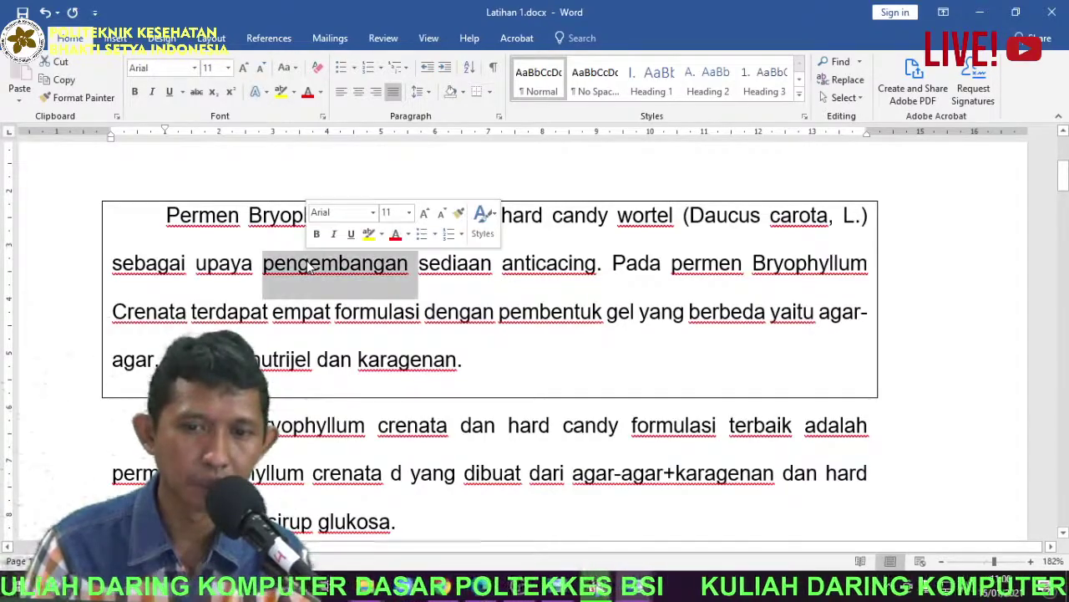
click(492, 91)
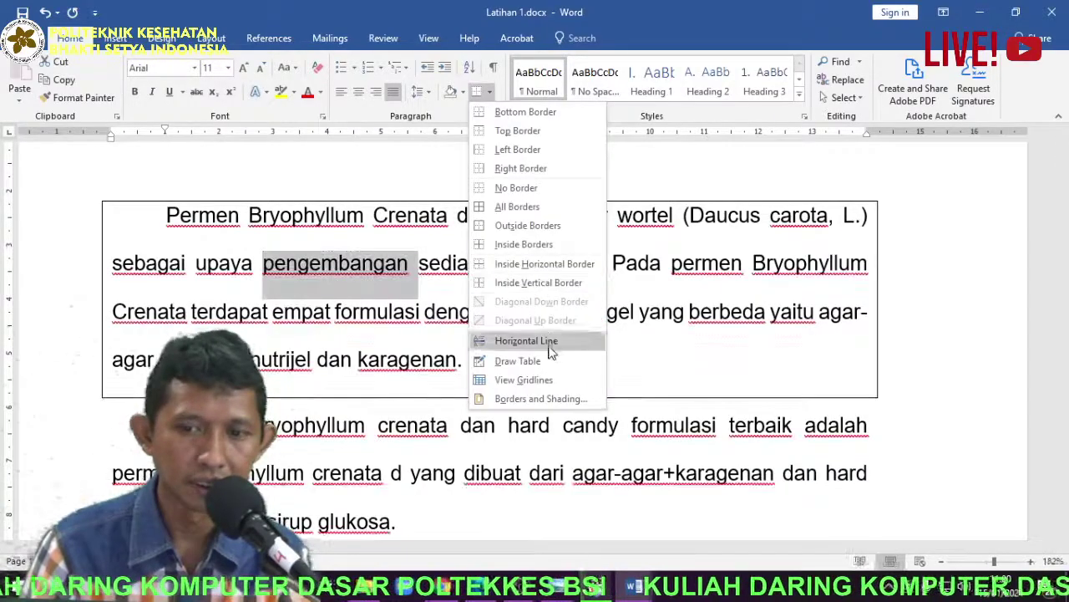
click(549, 395)
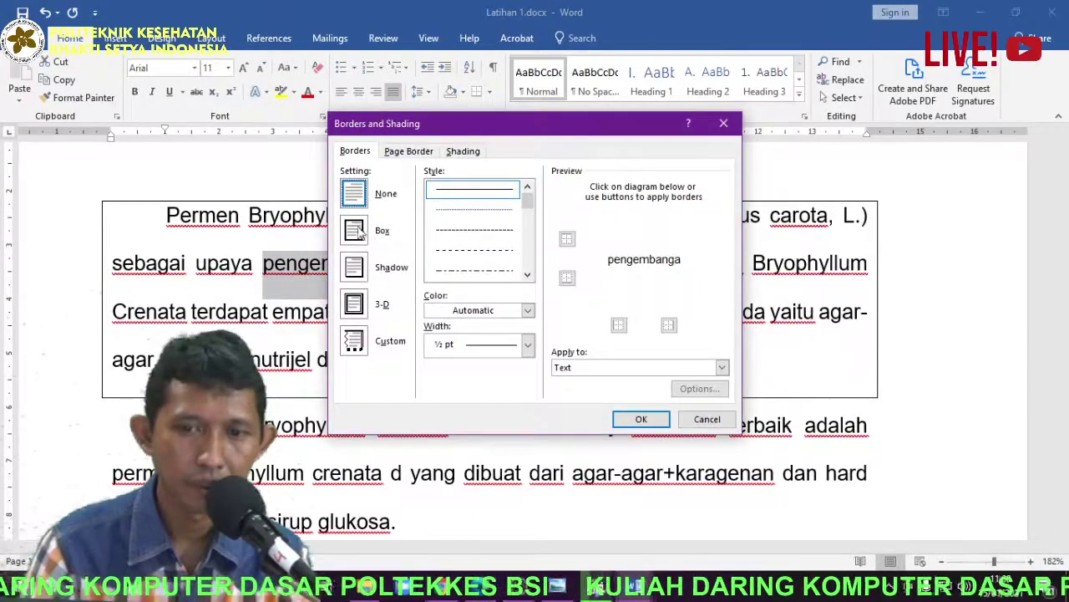
click(354, 230)
click(614, 367)
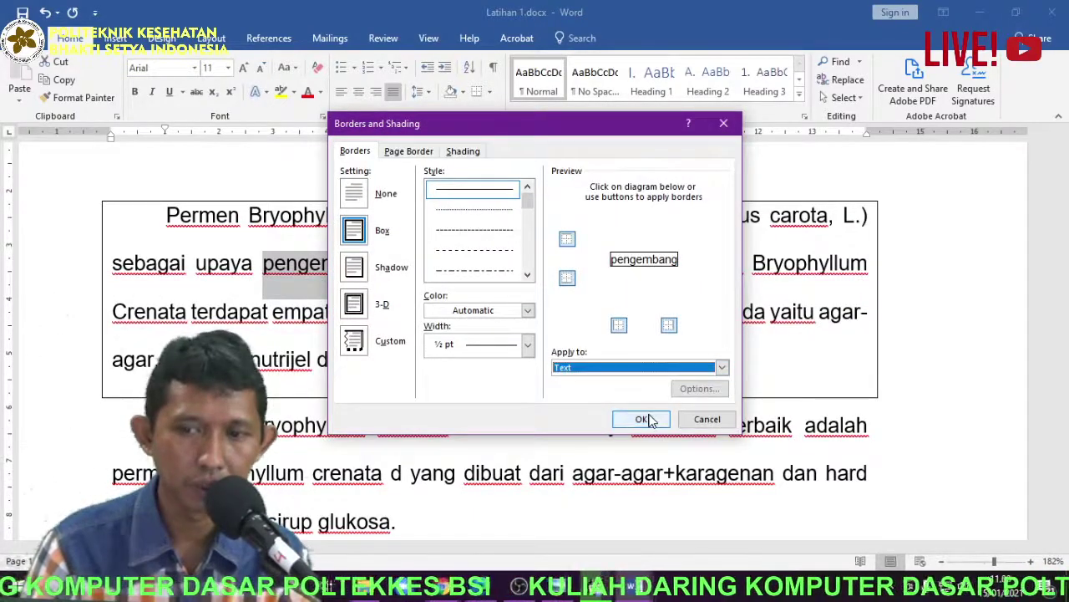
click(527, 310)
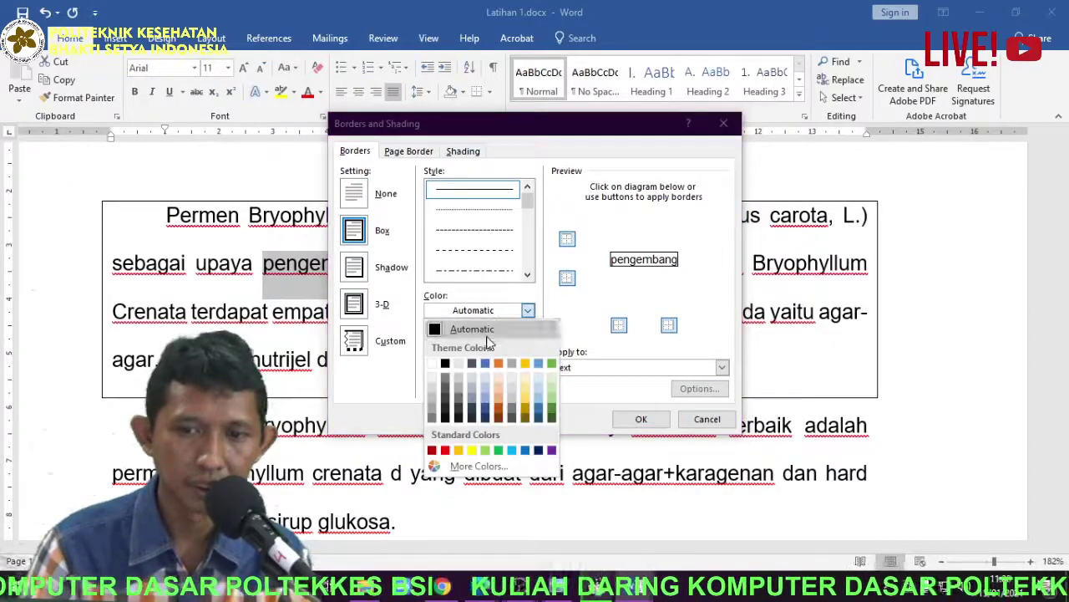
click(441, 450)
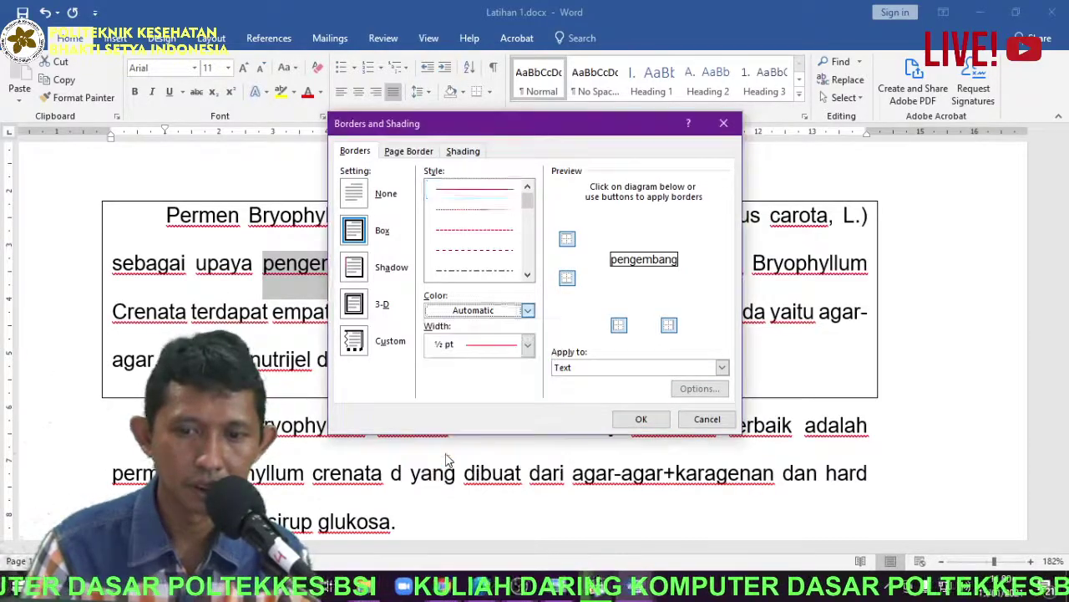
click(641, 419)
click(392, 314)
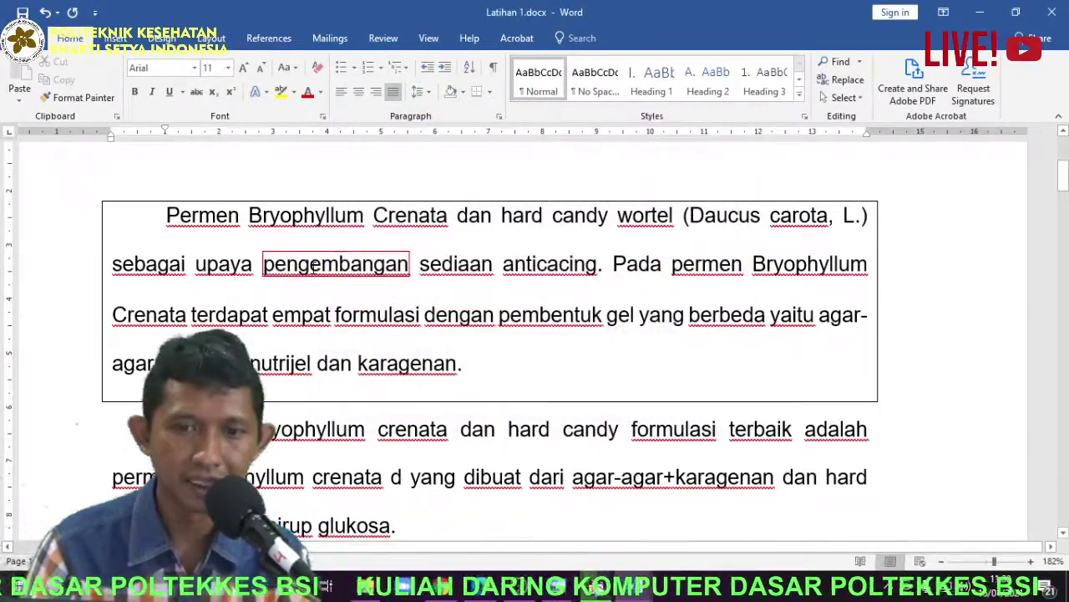
ctrl+scroll(309, 263, up, 4)
drag(237, 254, 384, 259)
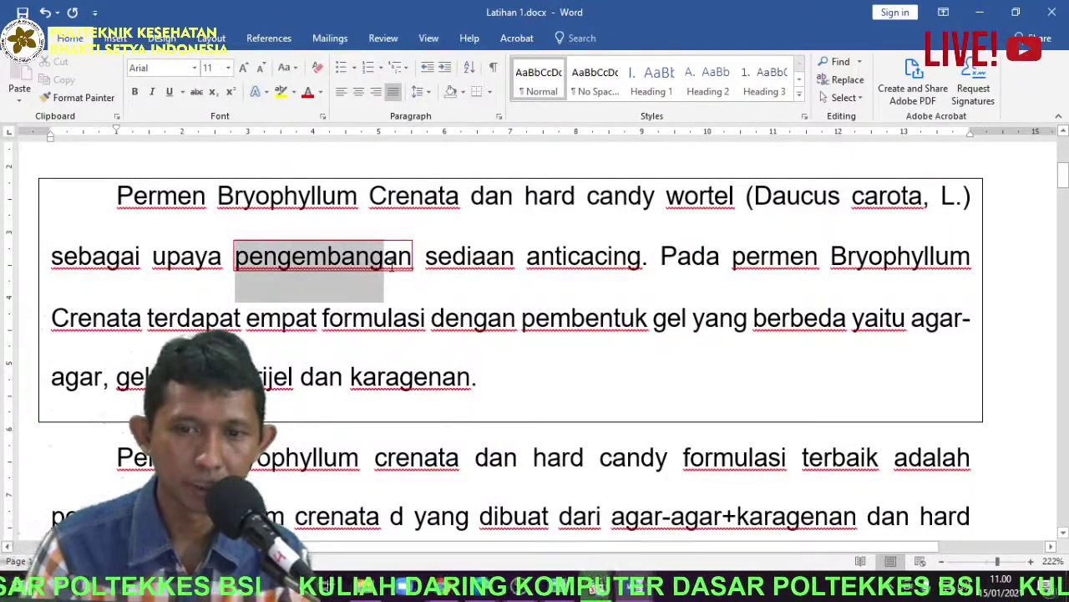
drag(117, 195, 577, 375)
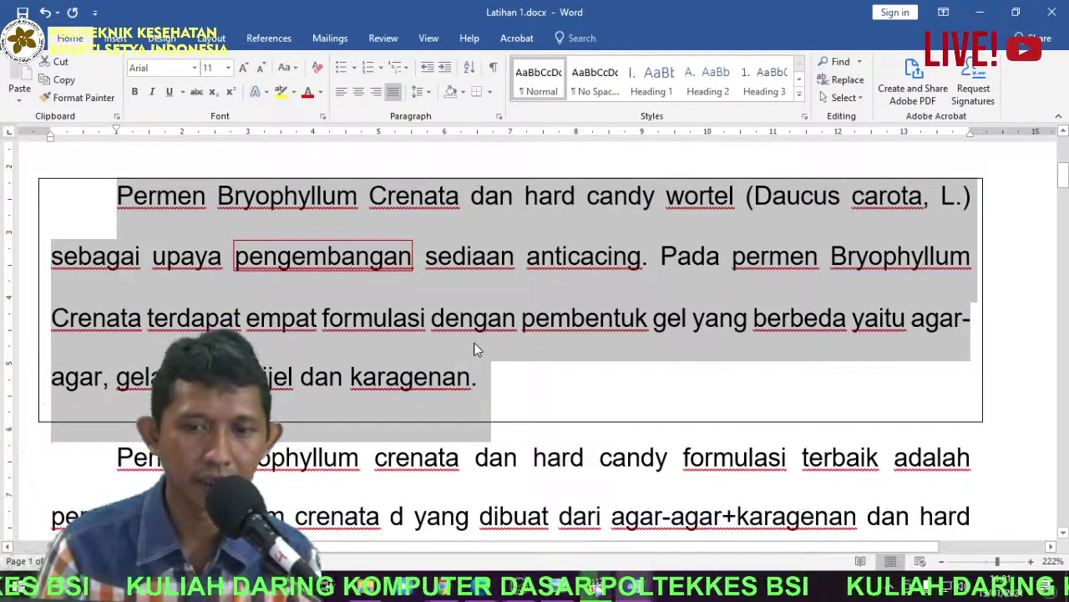
Change the first abstract paragraph's Box border to the darkest blue theme shade with a width of 2 ¼ pt
click(473, 266)
click(490, 91)
click(536, 400)
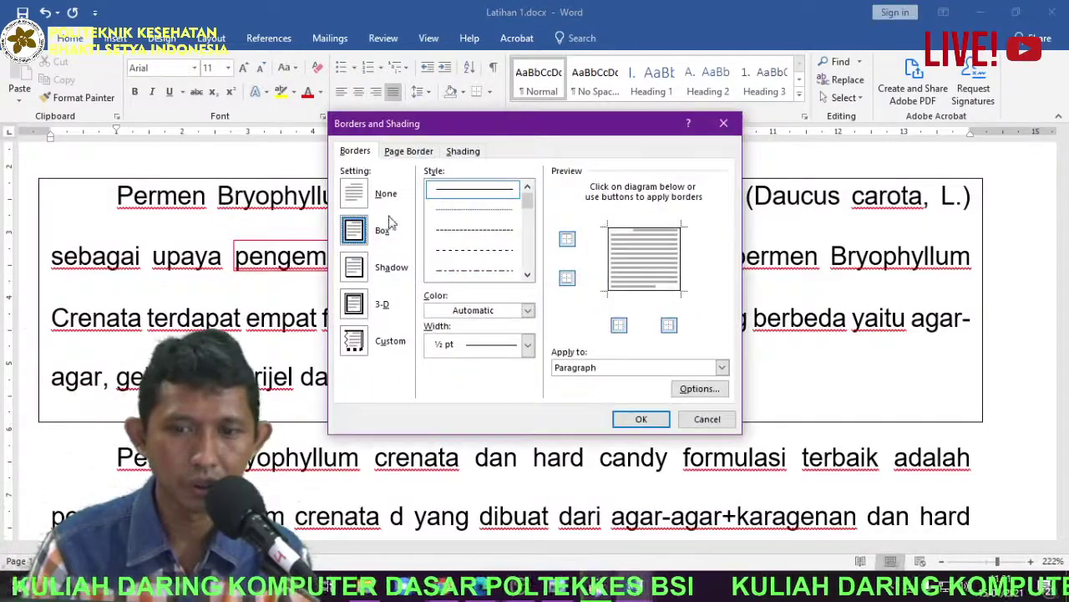
click(527, 310)
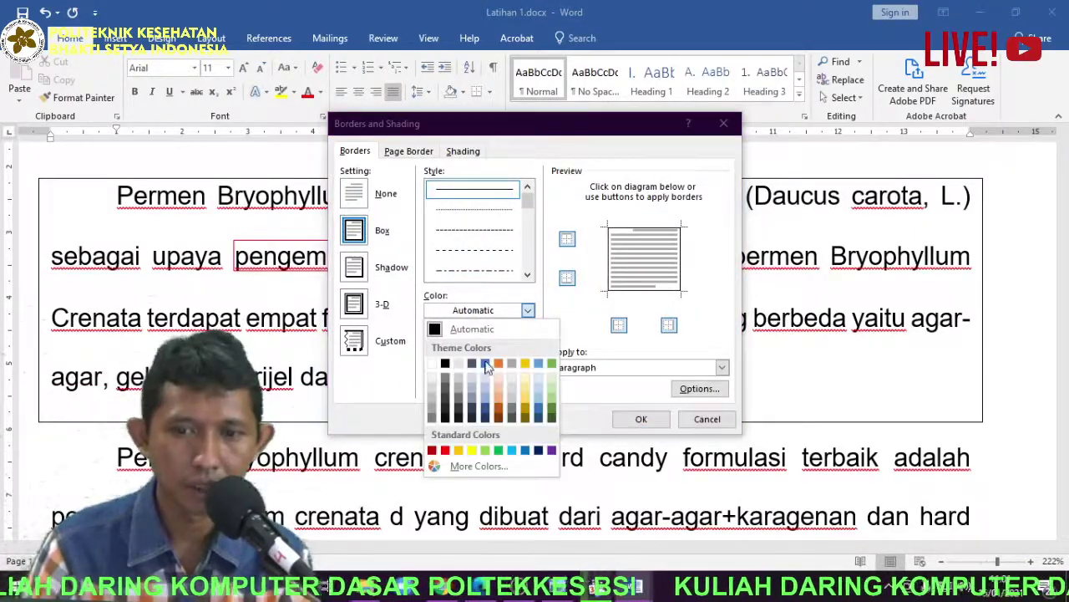
click(486, 415)
click(486, 345)
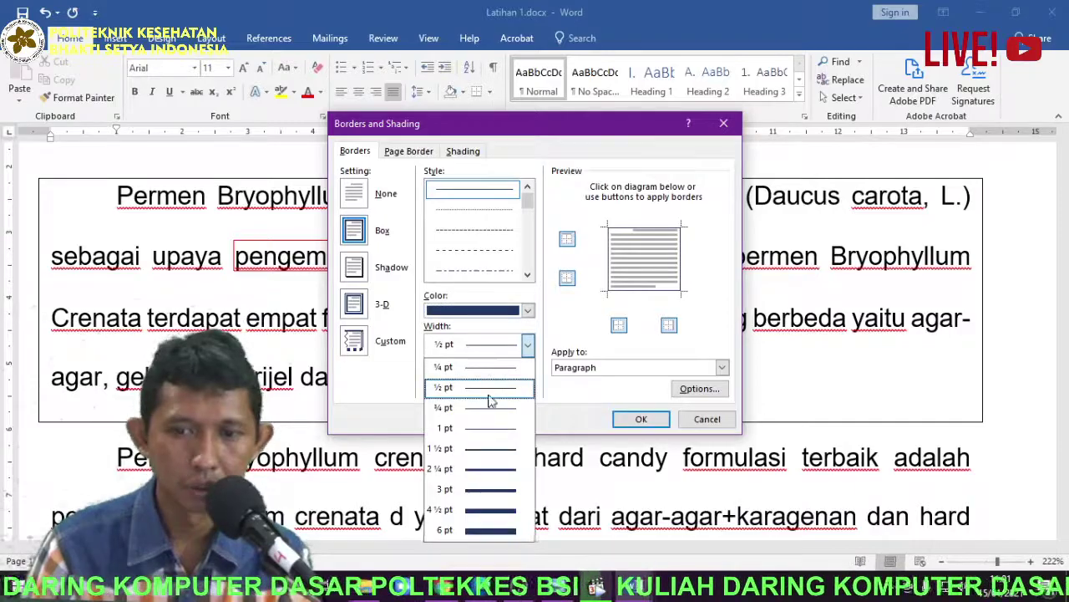
click(490, 470)
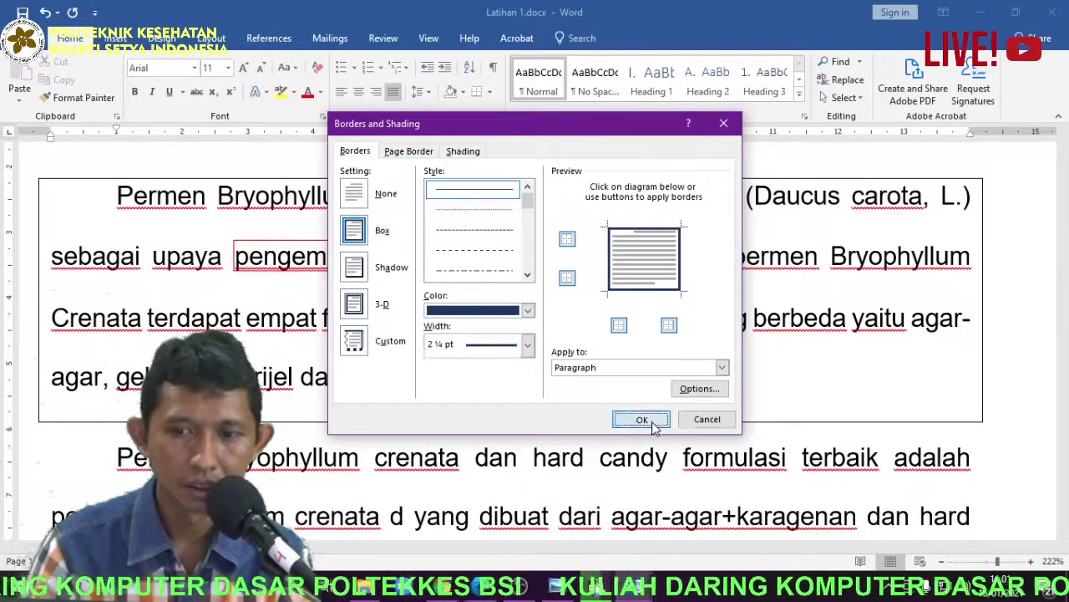
click(643, 420)
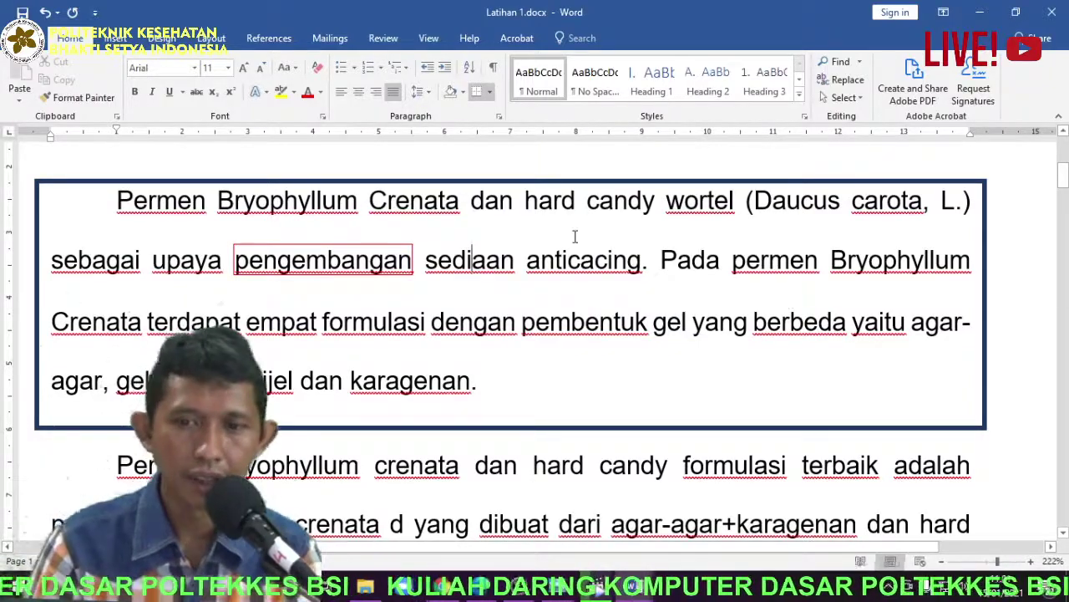
Switch back to Document1 and add "Page Border" as the list item after "Paragraf Border"
key(alt+Tab)
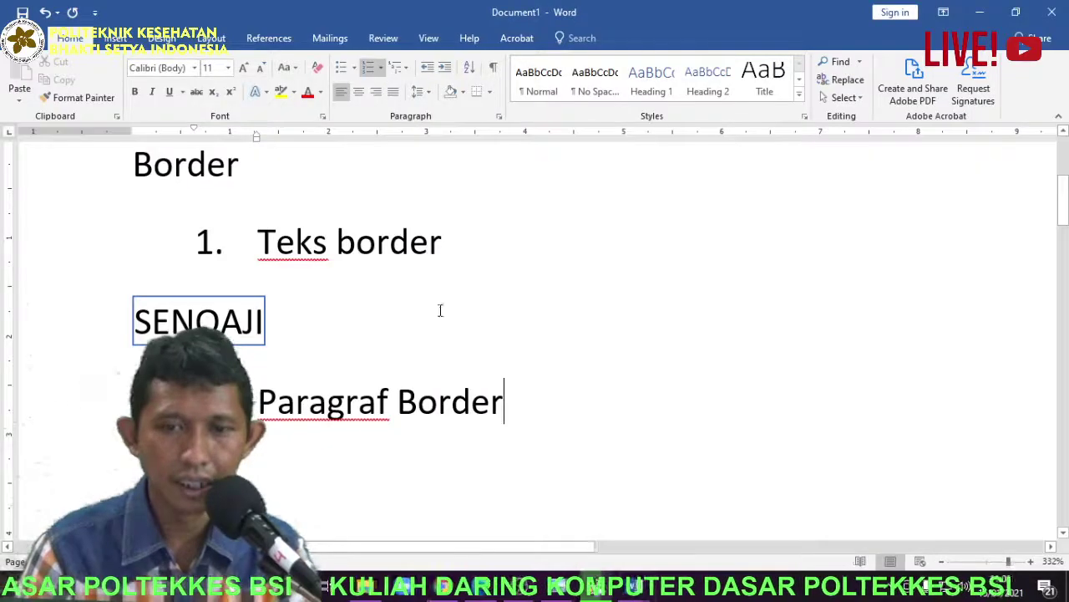
key(Return)
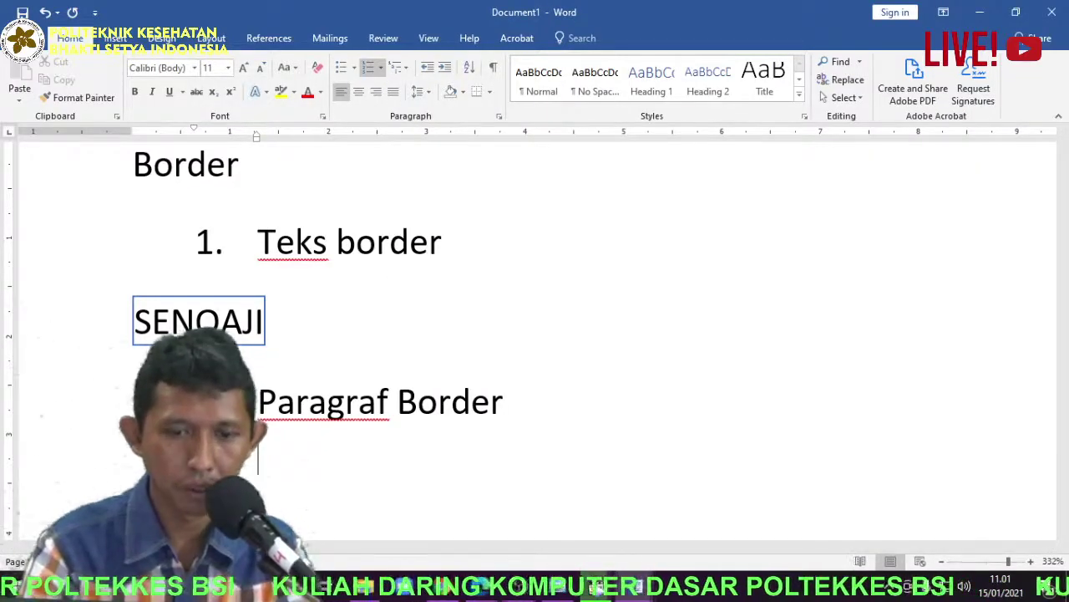
text(Pag)
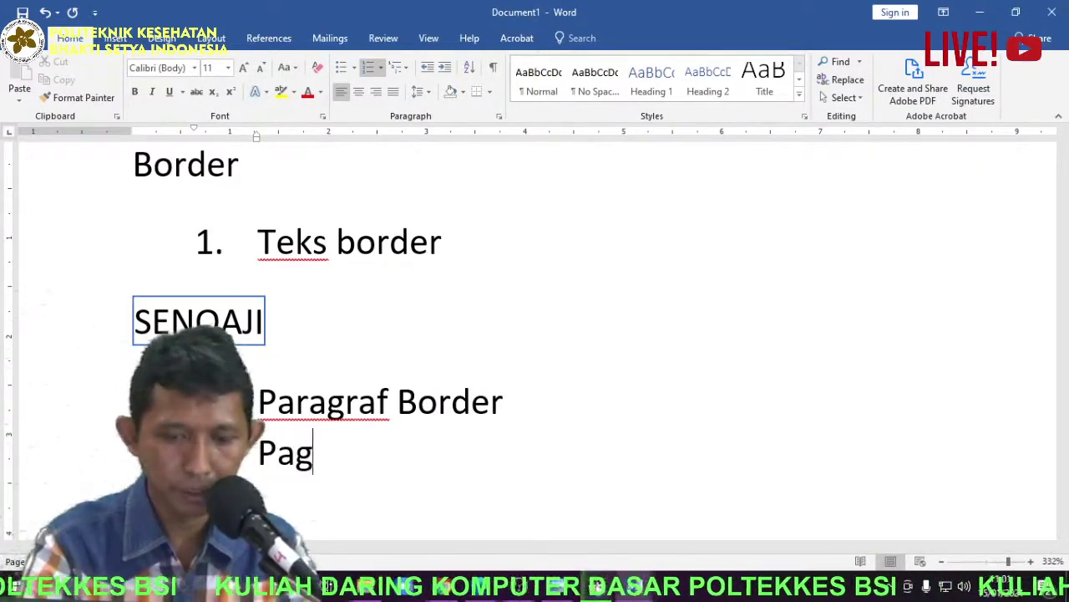
text(e Boreder)
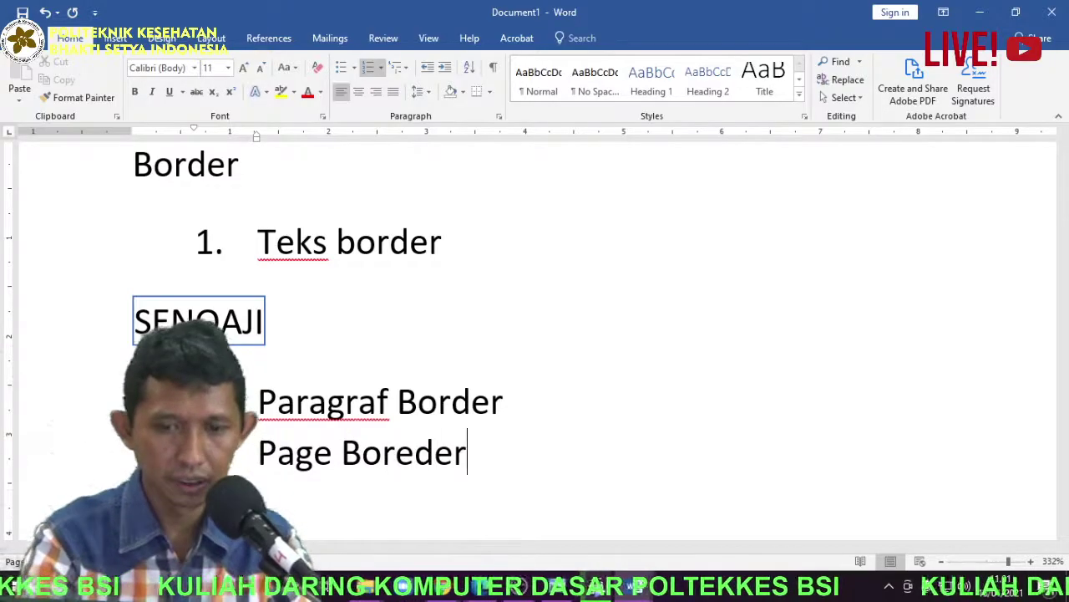
key(BackSpace)
key(BackSpace)
key(BackSpace)
key(BackSpace)
text(der)
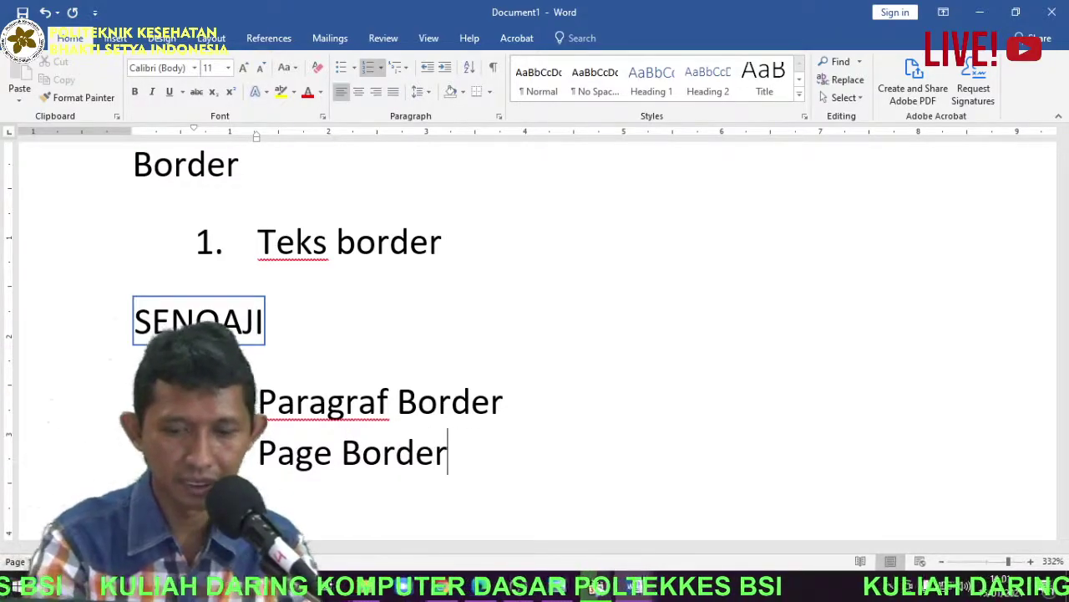
Switch to Latihan 1.docx and add a Box page border with a 2 ¼ pt width to the whole document
key(alt+Tab)
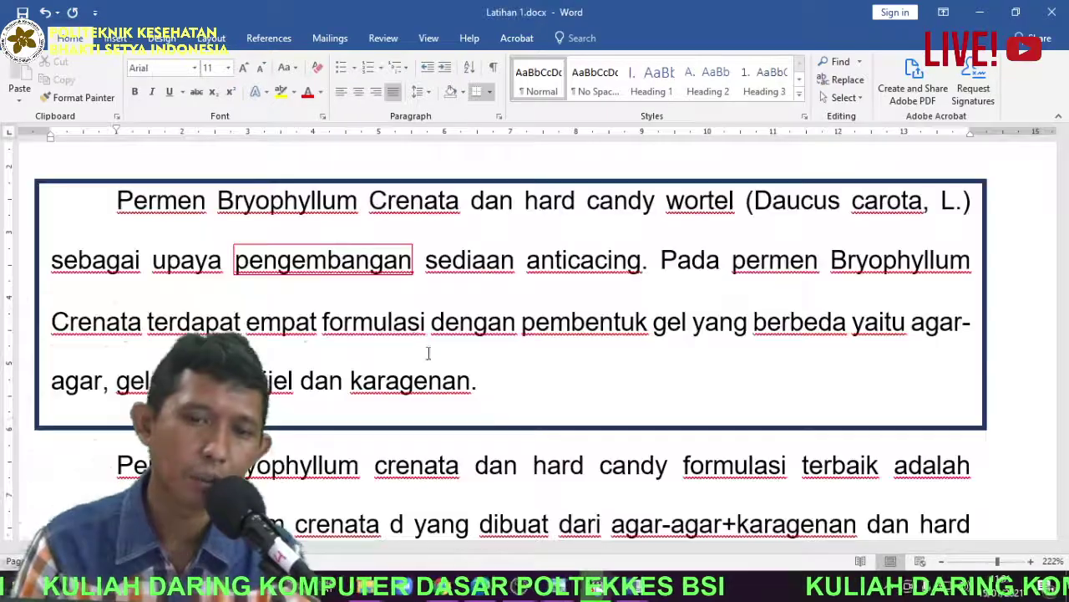
ctrl+scroll(607, 362, down, 14)
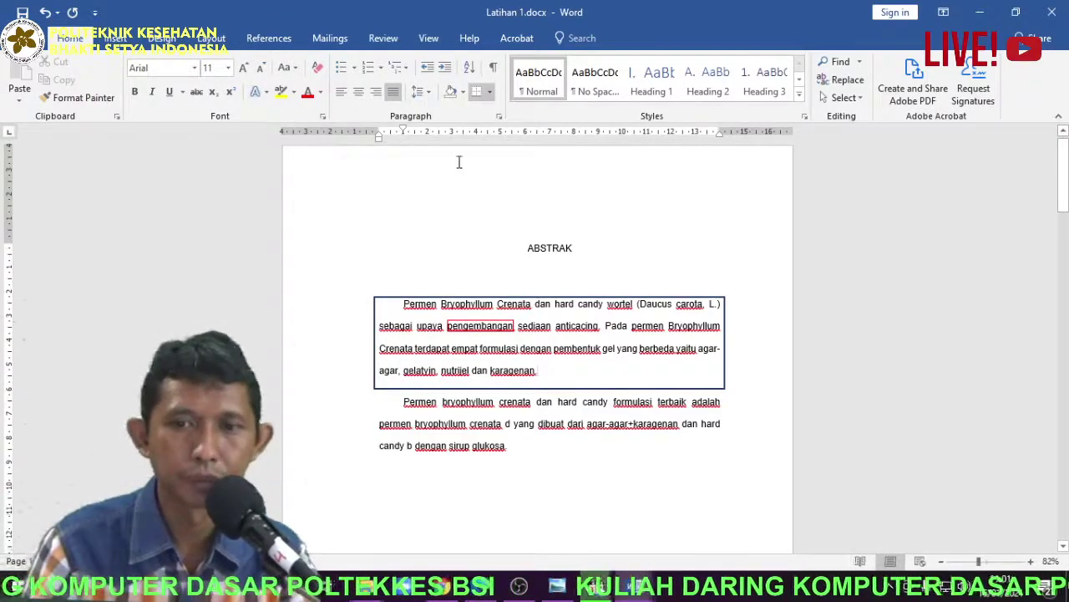
click(549, 249)
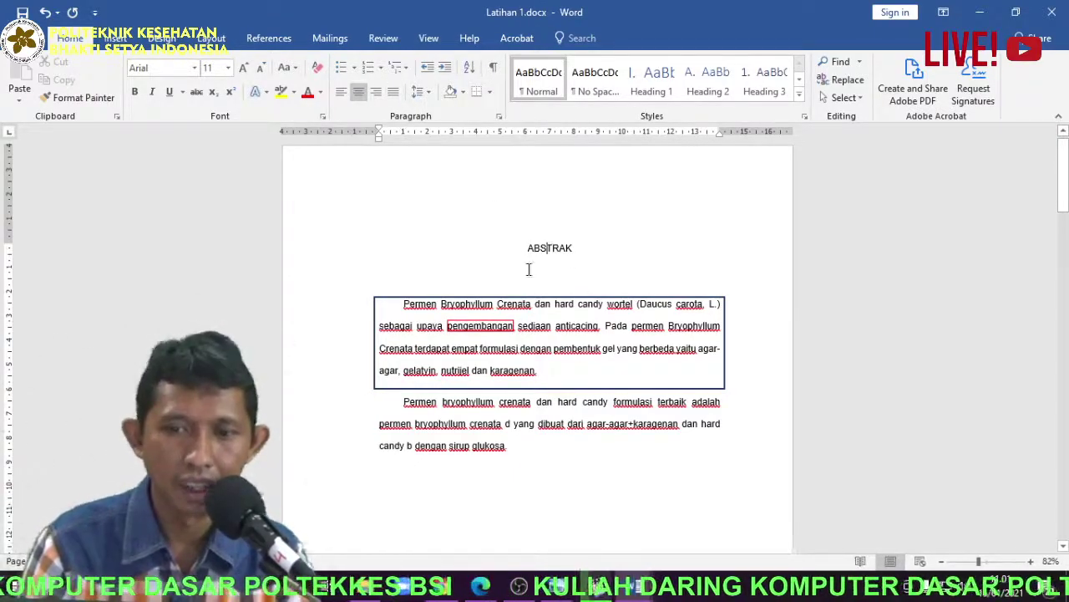
click(492, 93)
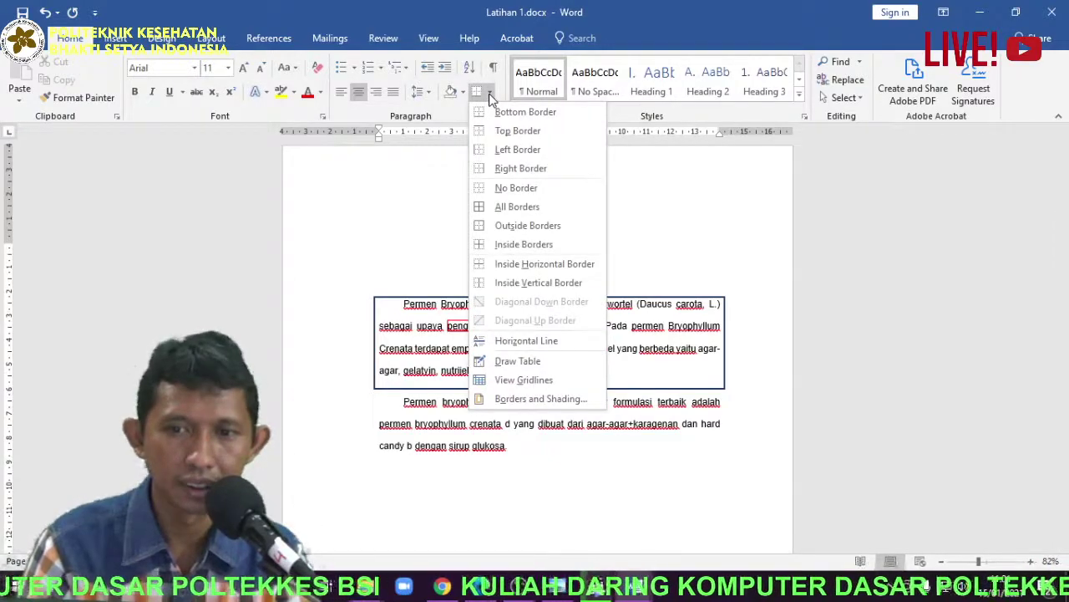
click(542, 399)
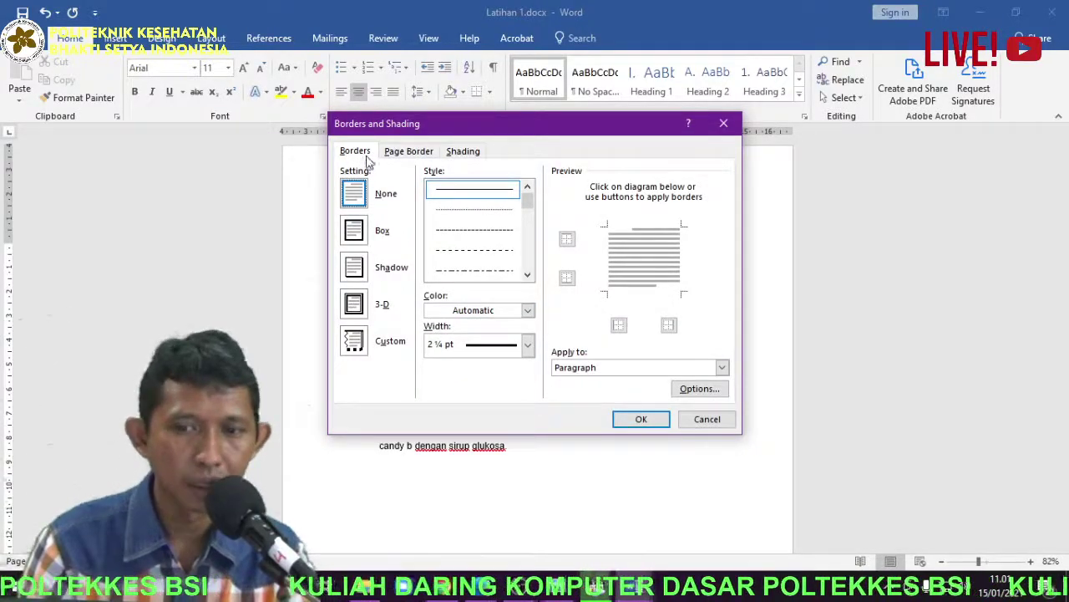
click(401, 155)
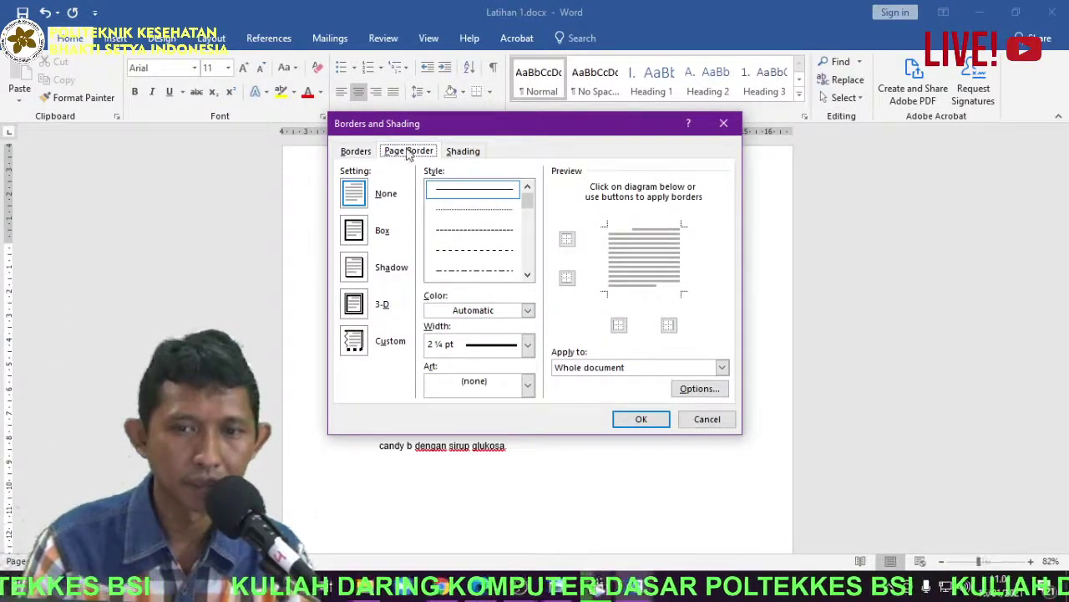
click(354, 231)
click(508, 312)
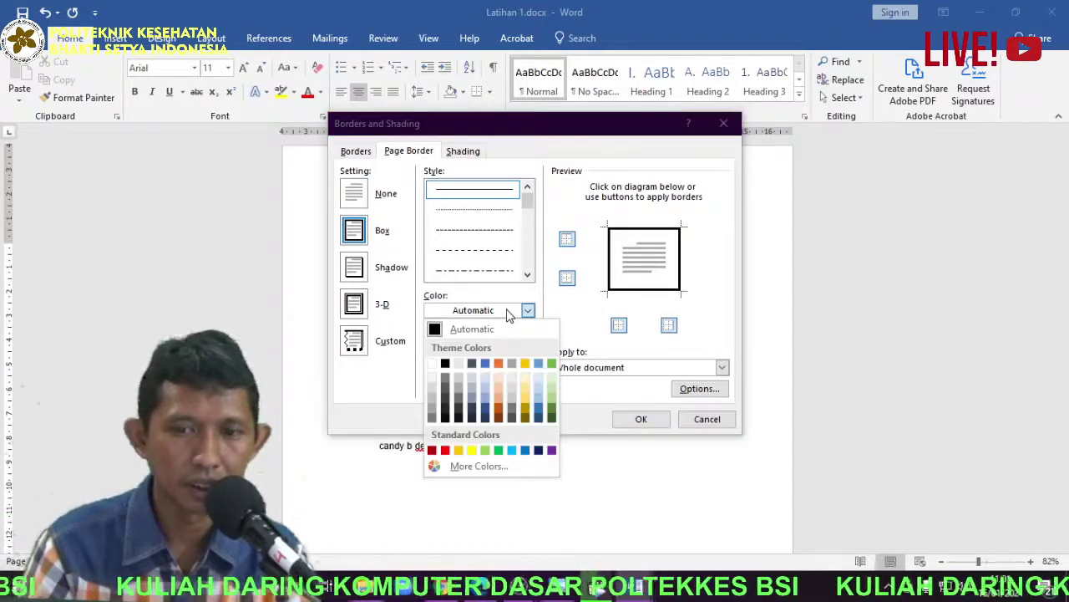
click(508, 312)
click(527, 345)
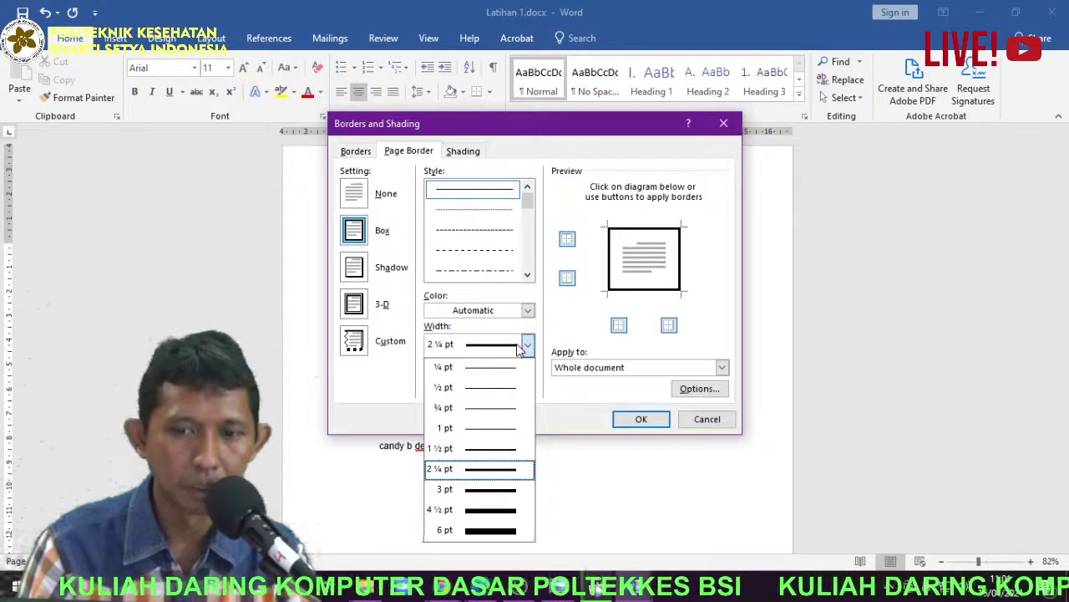
click(490, 473)
click(641, 420)
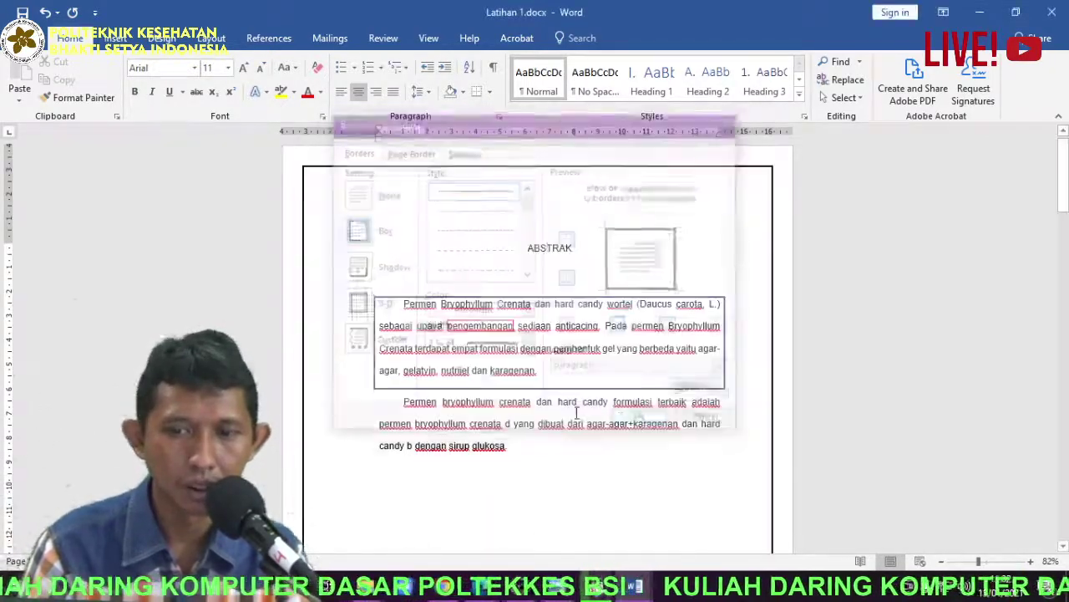
scroll(704, 451, down, 5)
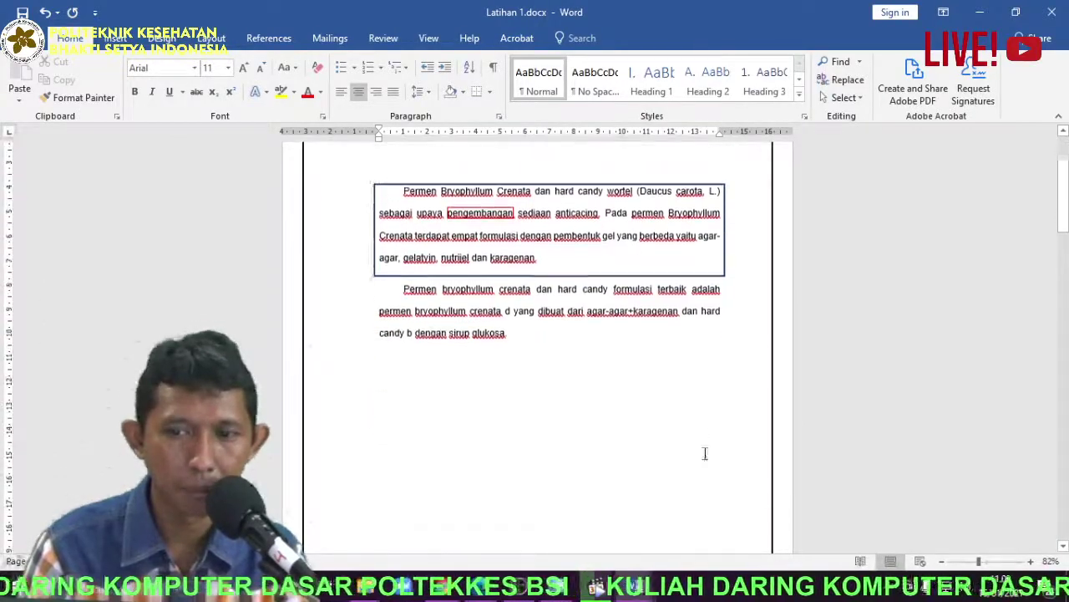
scroll(692, 447, up, 4)
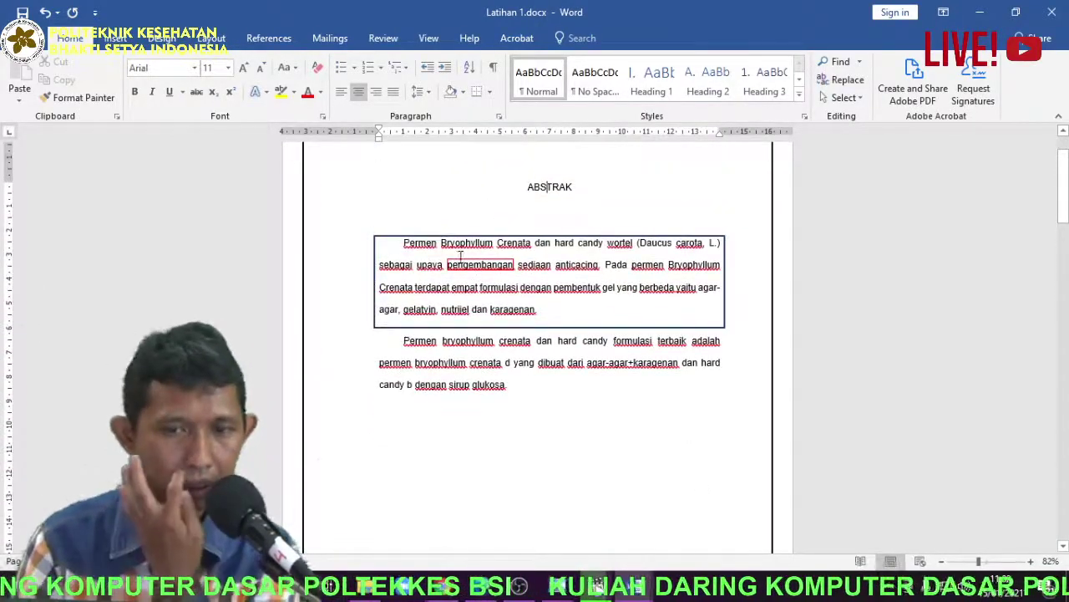
scroll(353, 251, up, 1)
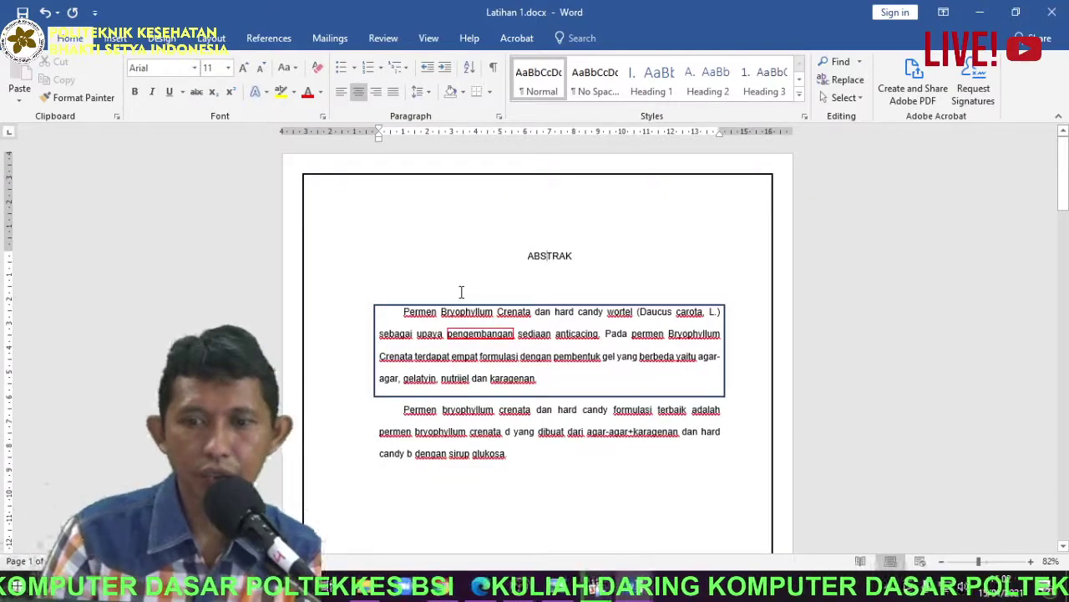
Put a green double-line Box border around the ABSTRAK heading, 3 pt wide and applied to the paragraph
click(488, 91)
click(541, 399)
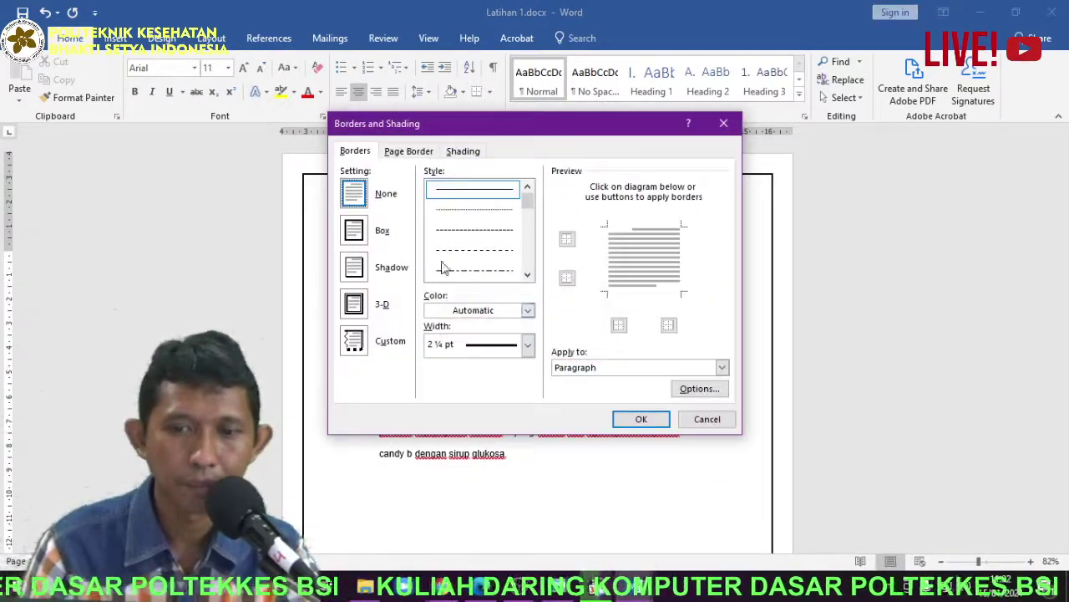
click(503, 250)
scroll(518, 227, down, 4)
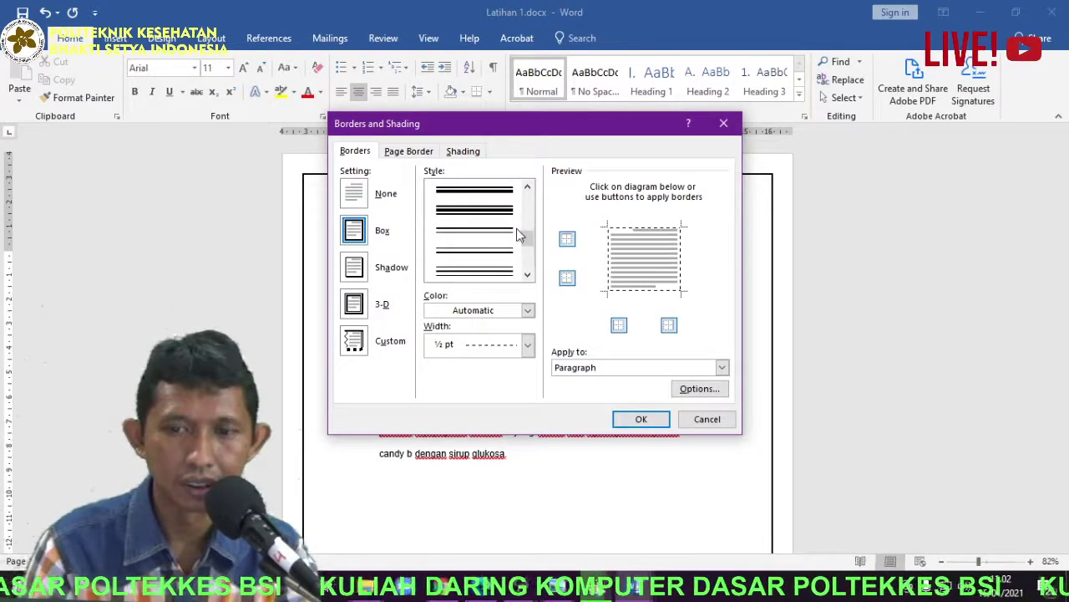
click(496, 234)
click(527, 310)
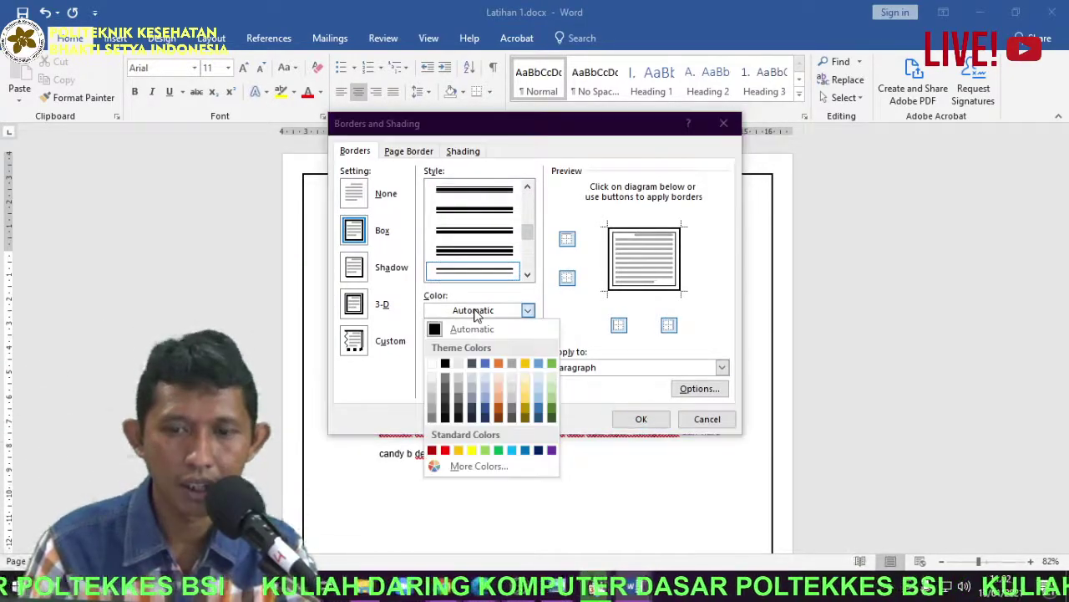
click(499, 451)
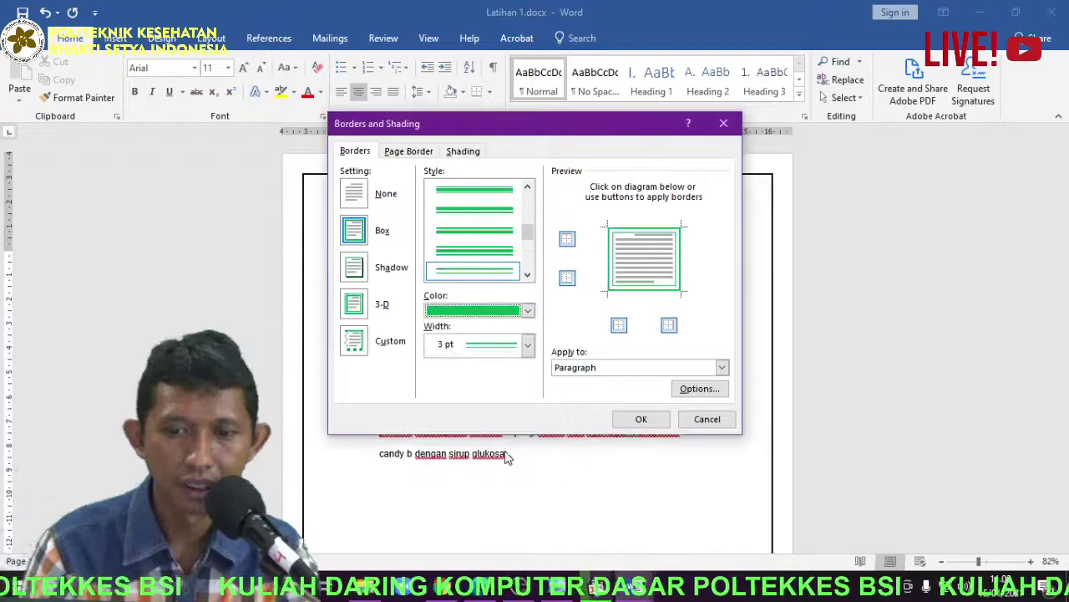
click(643, 420)
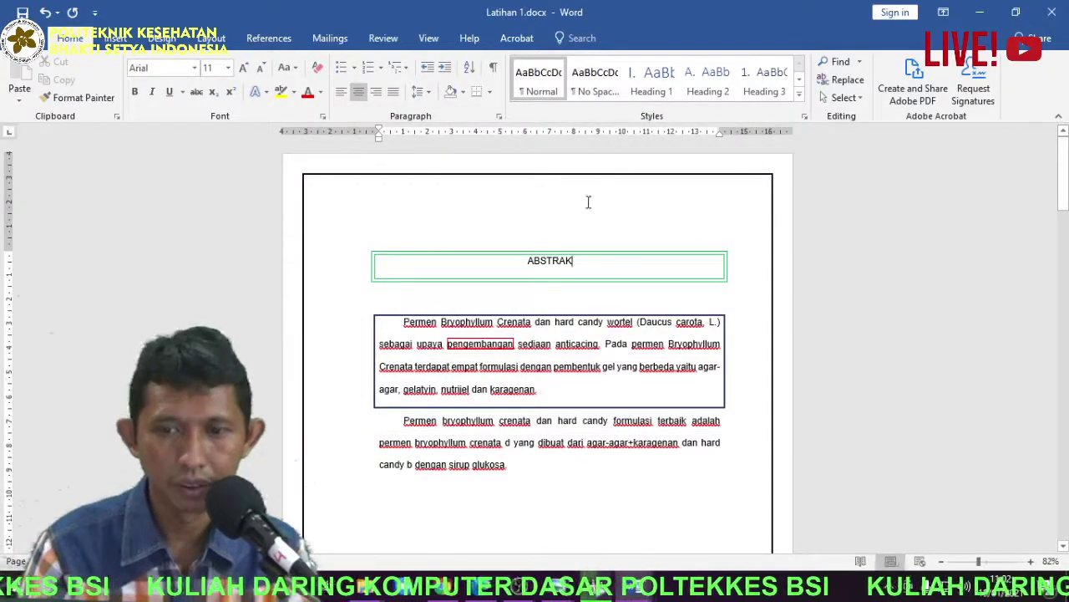
Change the page border to a dark orange double-line style with a width of ¾ pt
click(489, 91)
click(535, 396)
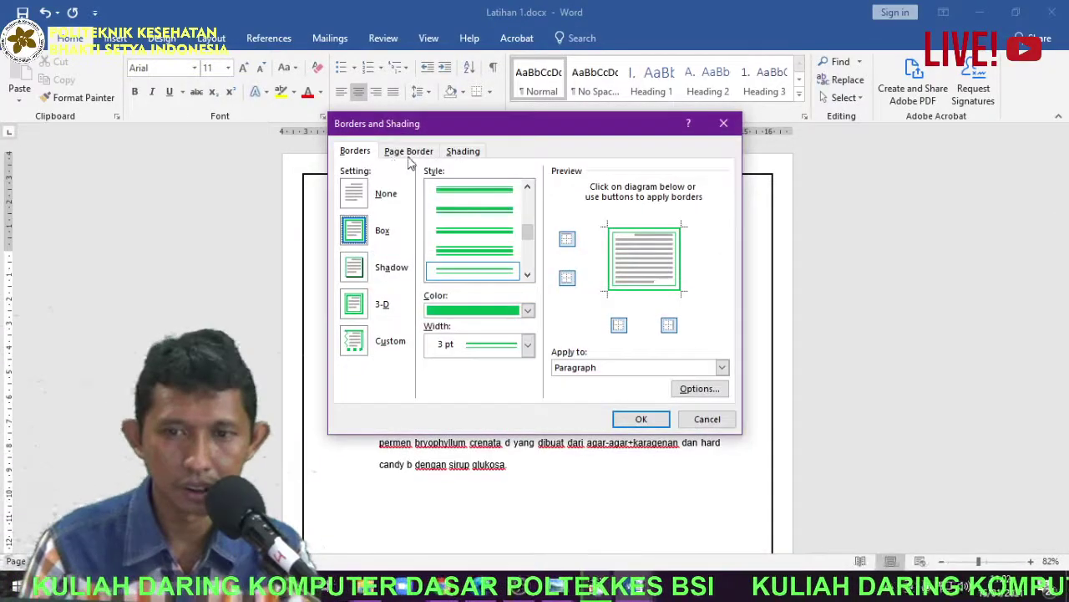
click(413, 155)
click(511, 311)
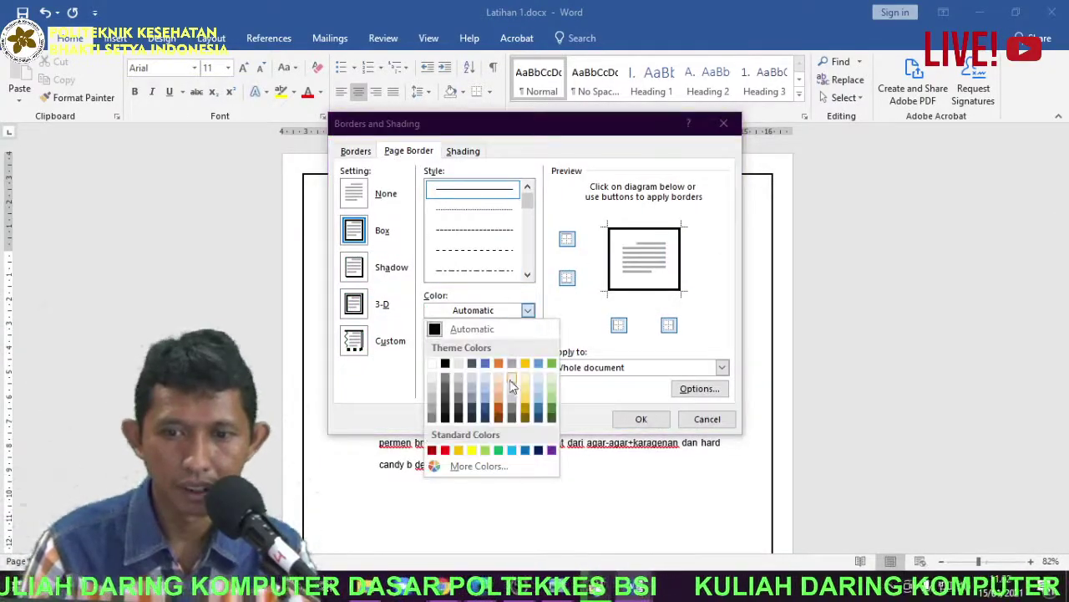
click(500, 401)
click(508, 250)
scroll(504, 242, down, 3)
click(501, 245)
click(526, 386)
click(512, 335)
click(508, 406)
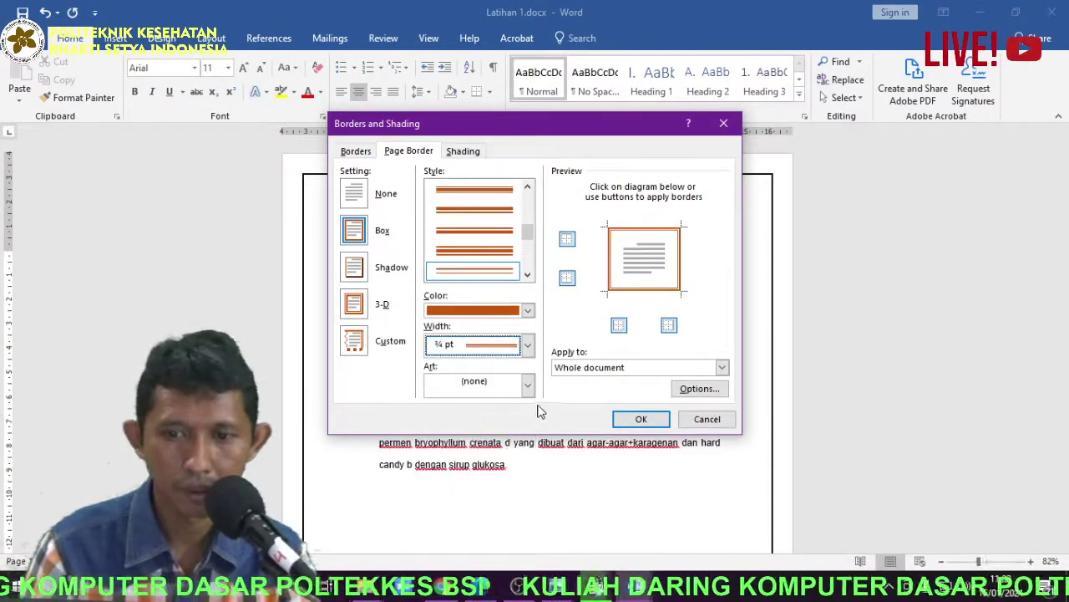
click(641, 418)
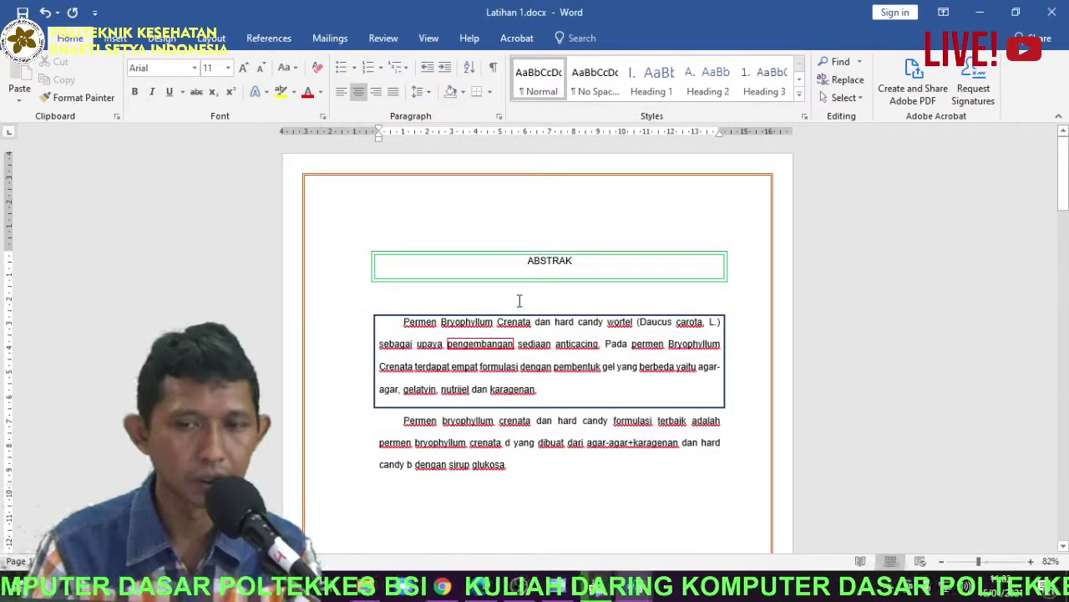
Replace the page border's line style with the cat art pattern for the whole document
click(489, 92)
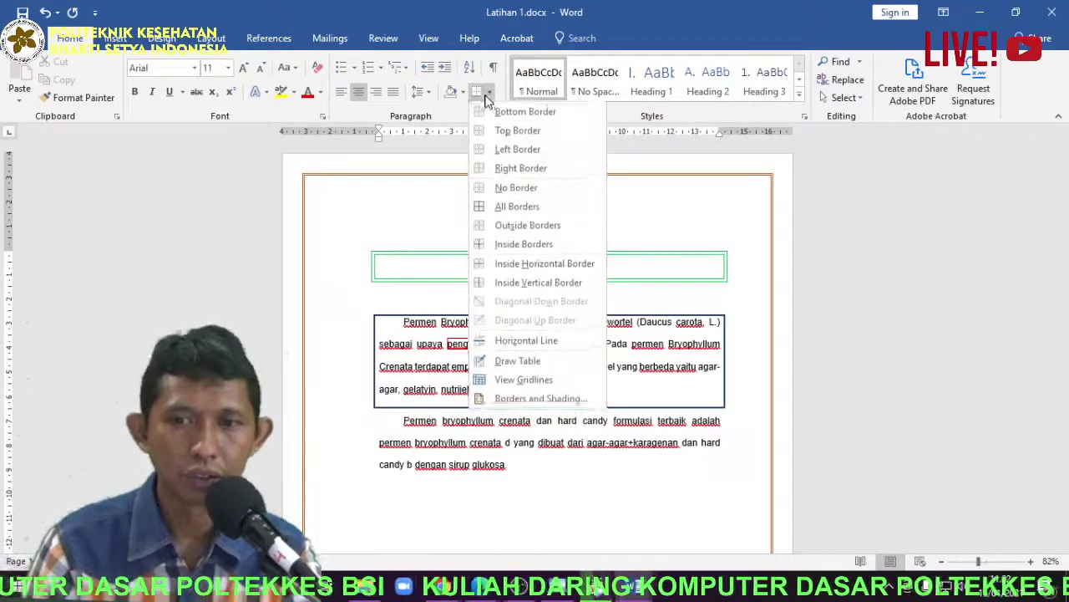
click(541, 399)
click(418, 151)
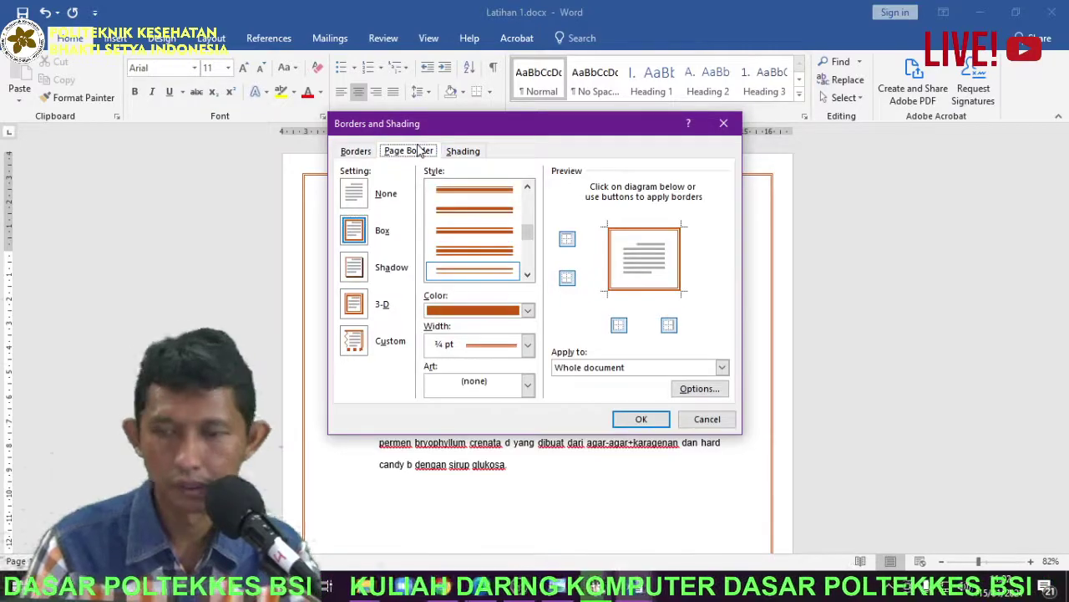
click(504, 389)
scroll(510, 418, down, 6)
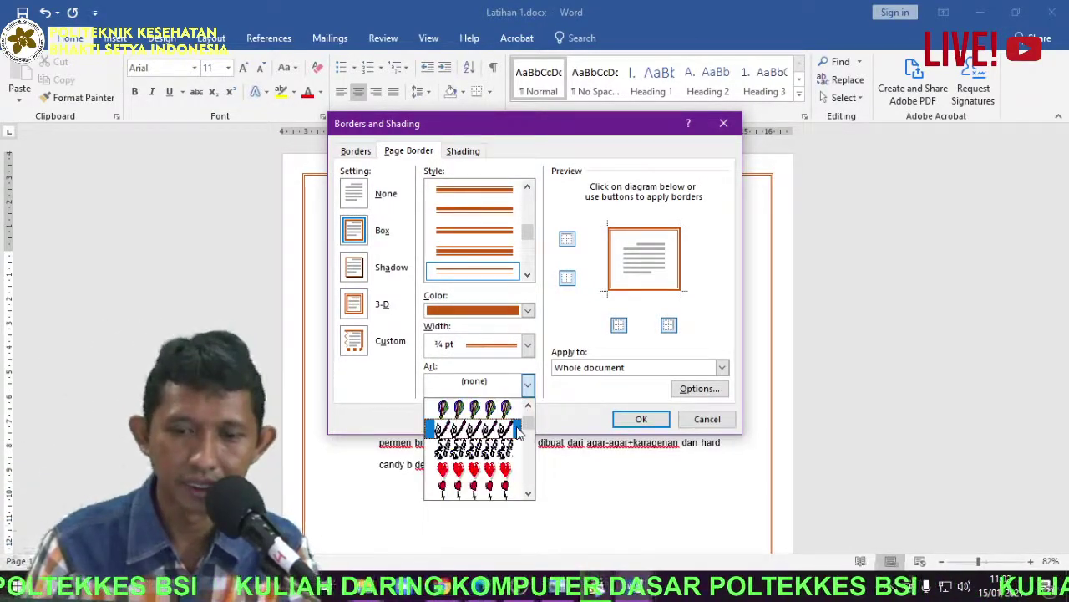
scroll(516, 429, down, 8)
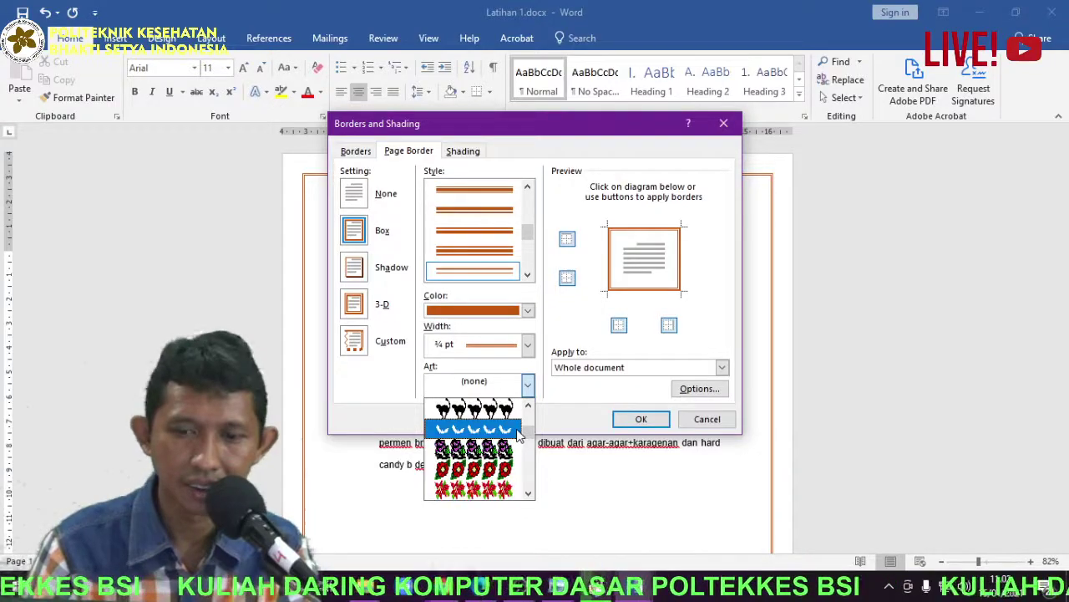
click(500, 409)
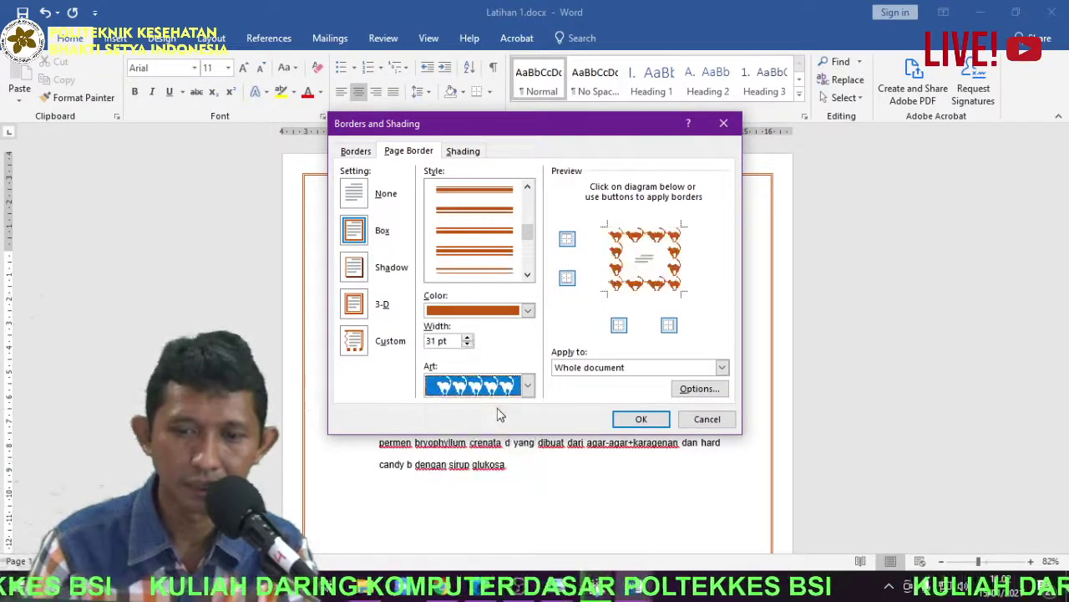
click(639, 419)
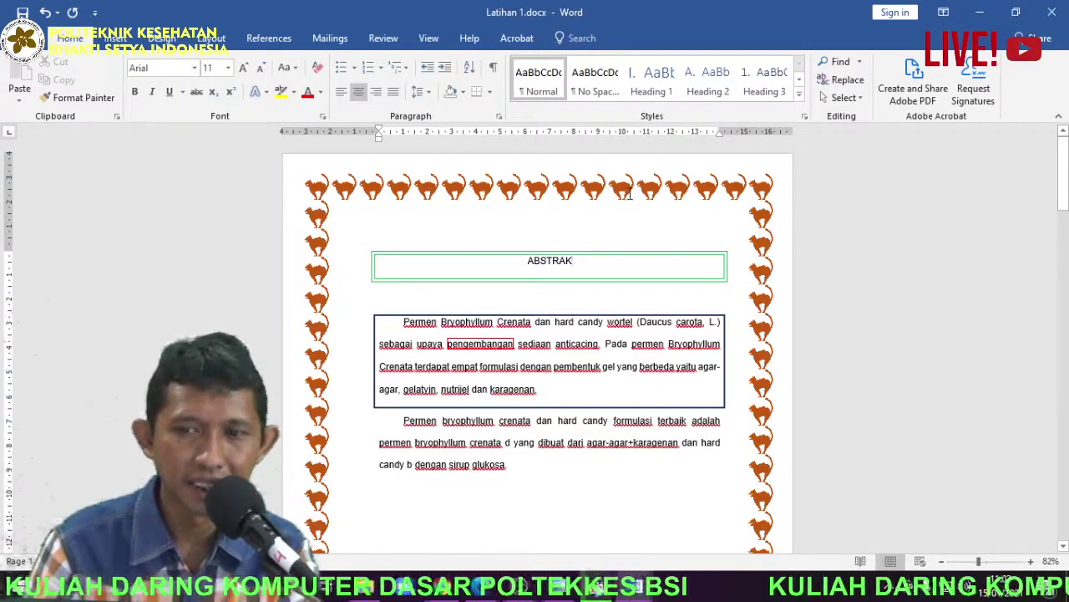
Set the cat page border's margins to be measured from the edge of the page in the border options
click(489, 91)
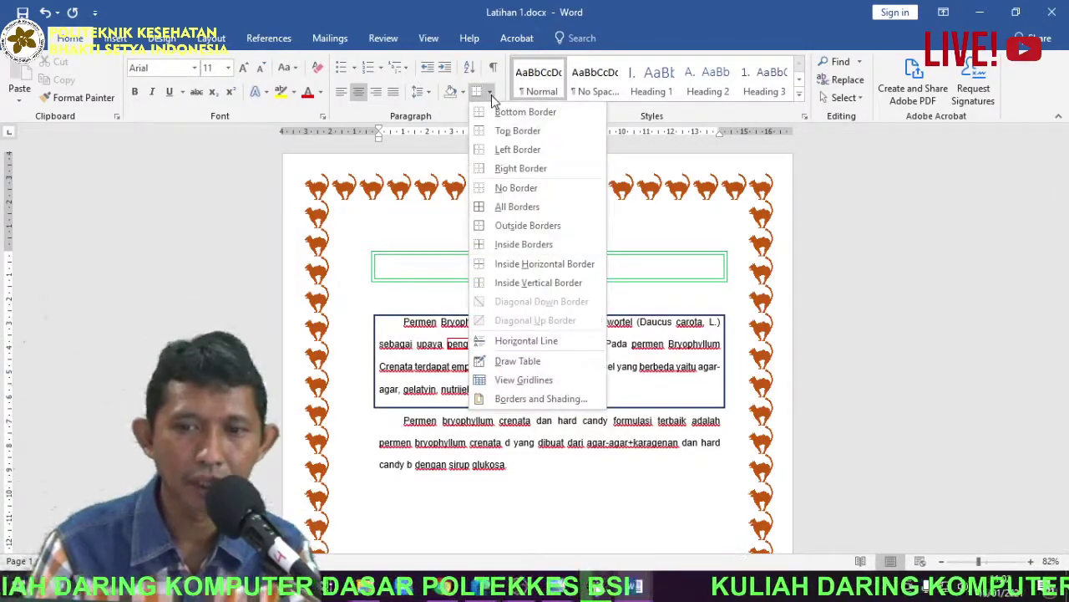
click(551, 398)
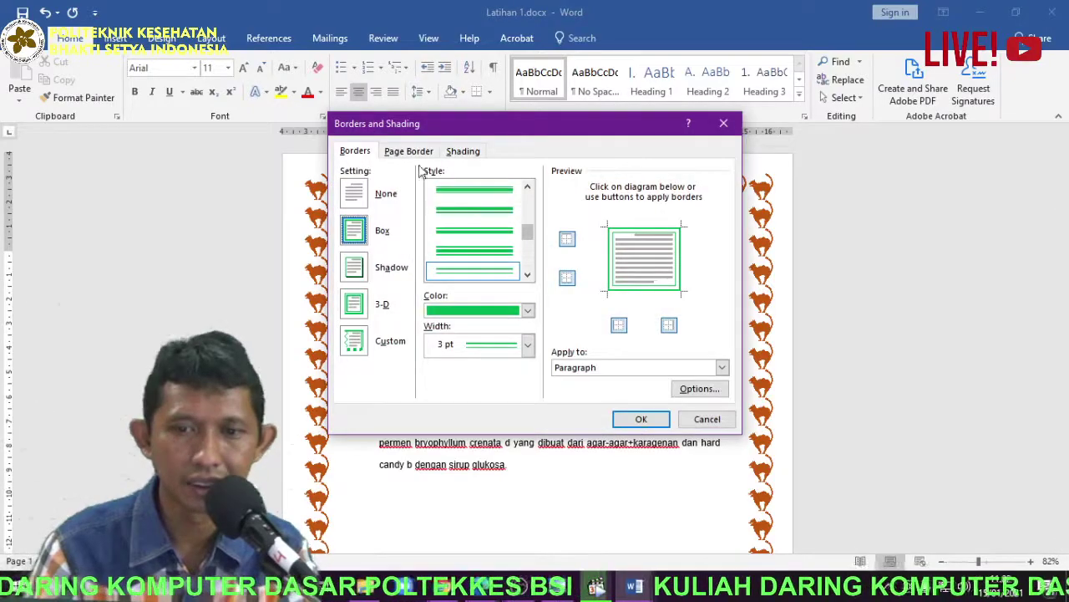
click(409, 151)
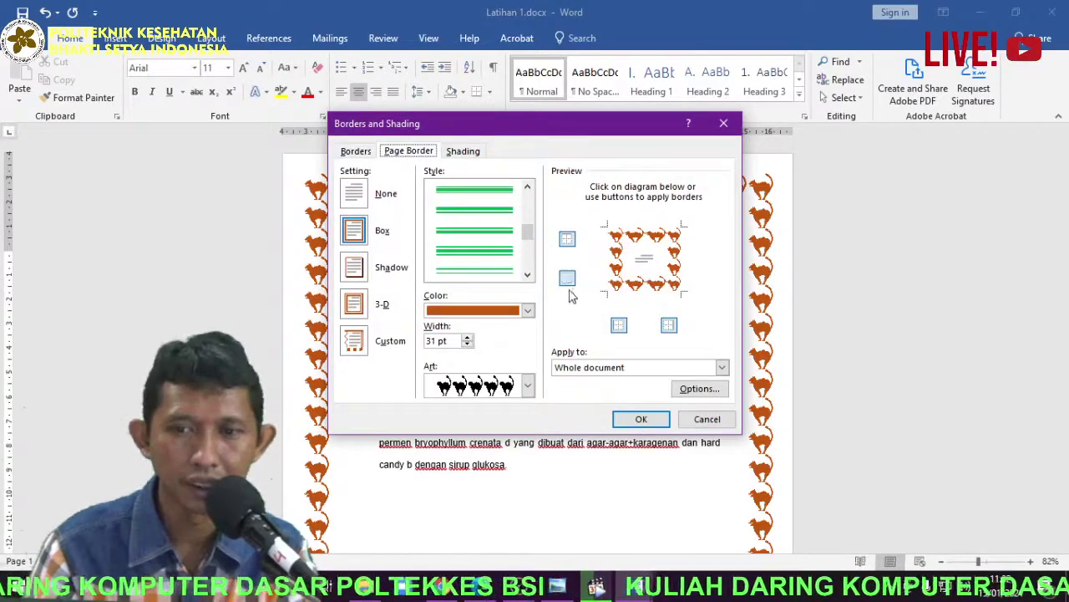
click(698, 390)
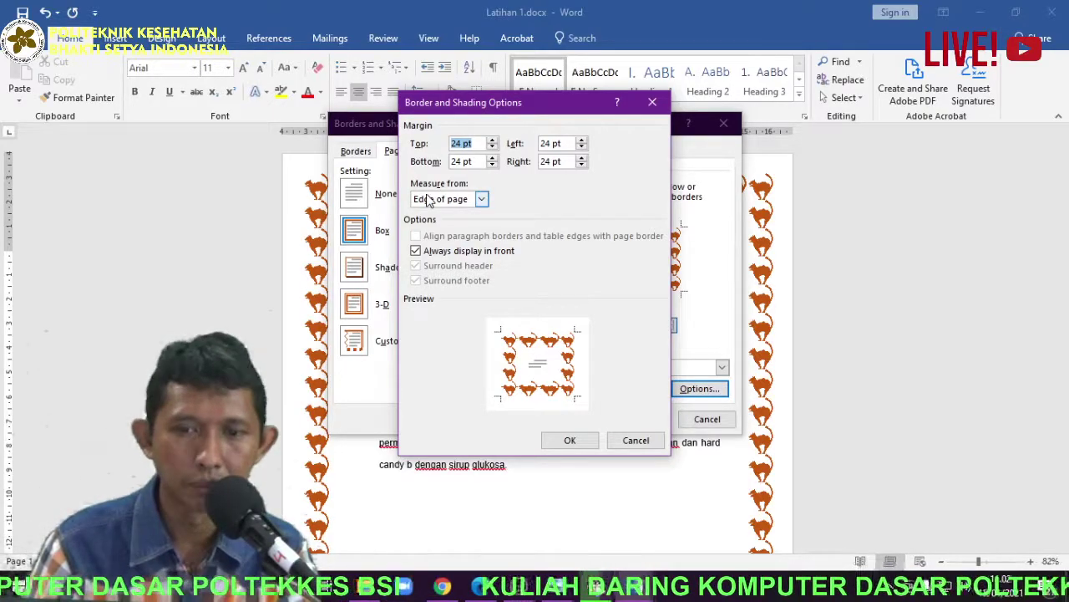
click(483, 200)
click(483, 201)
click(483, 202)
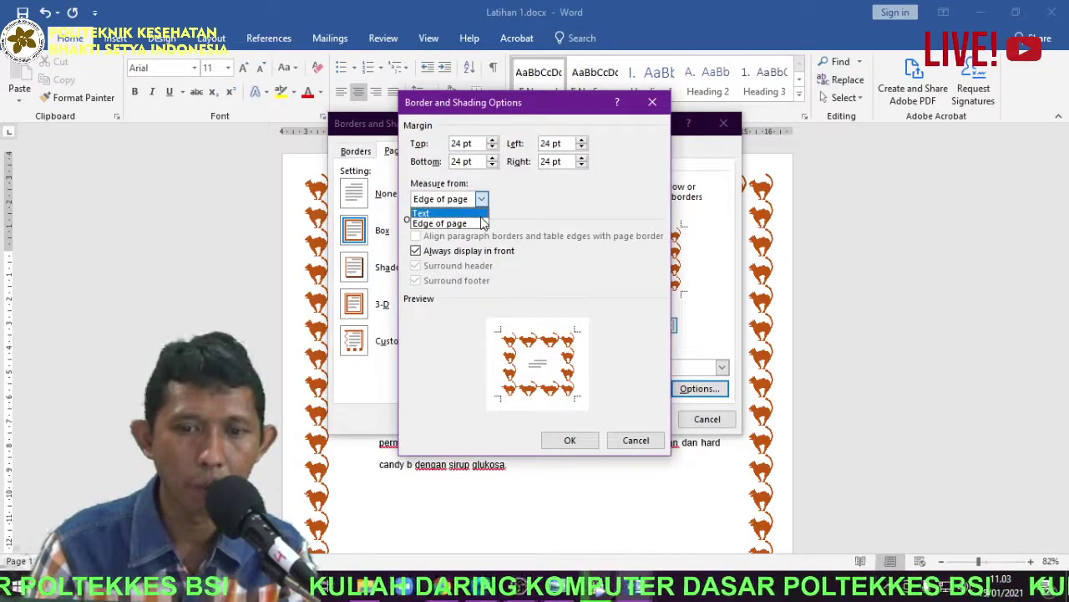
click(478, 222)
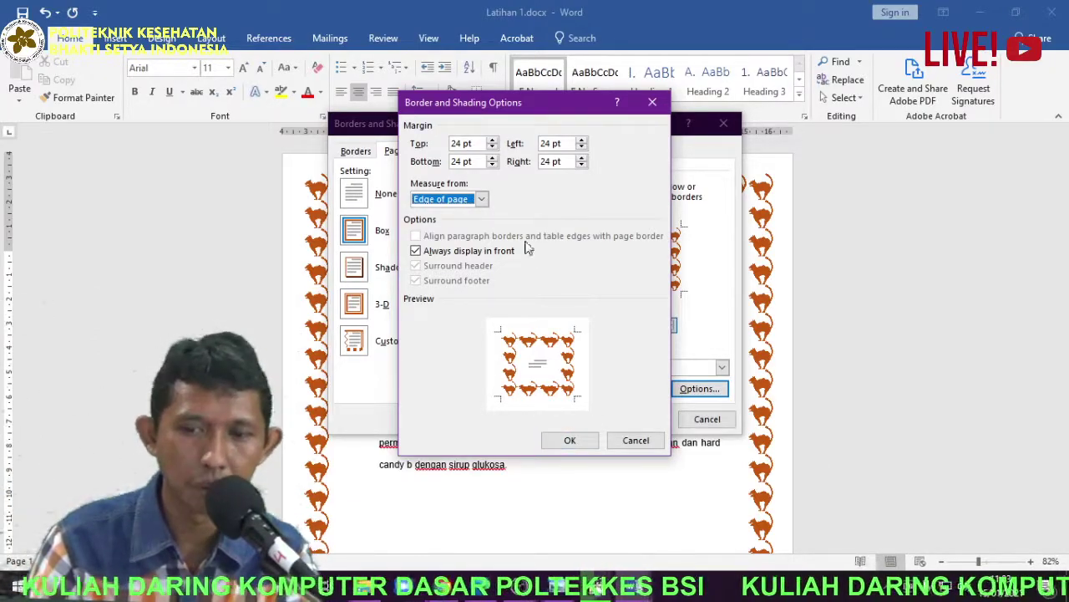
click(559, 441)
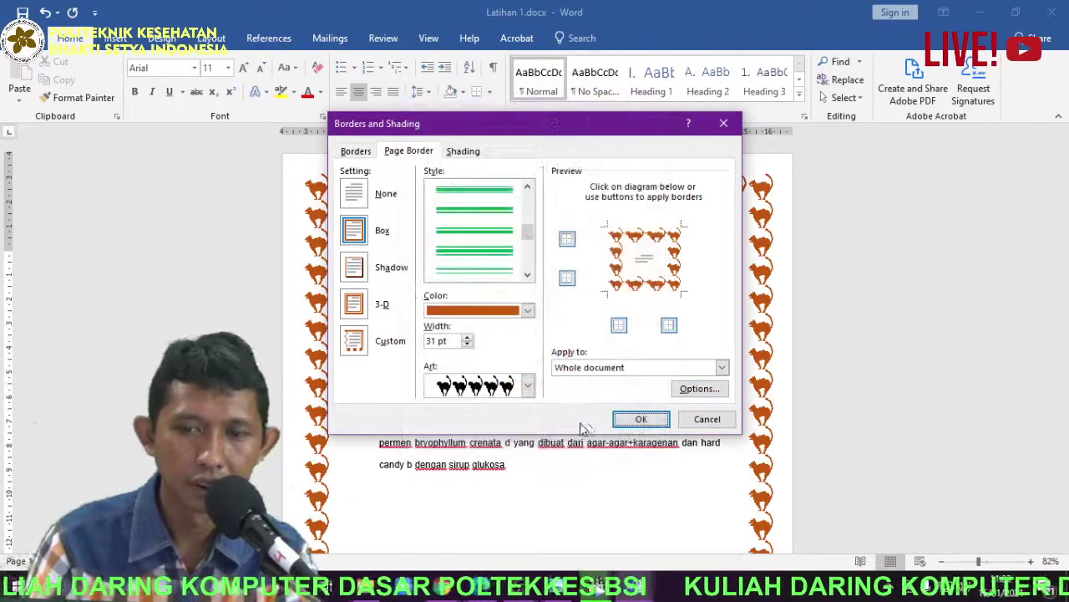
click(639, 419)
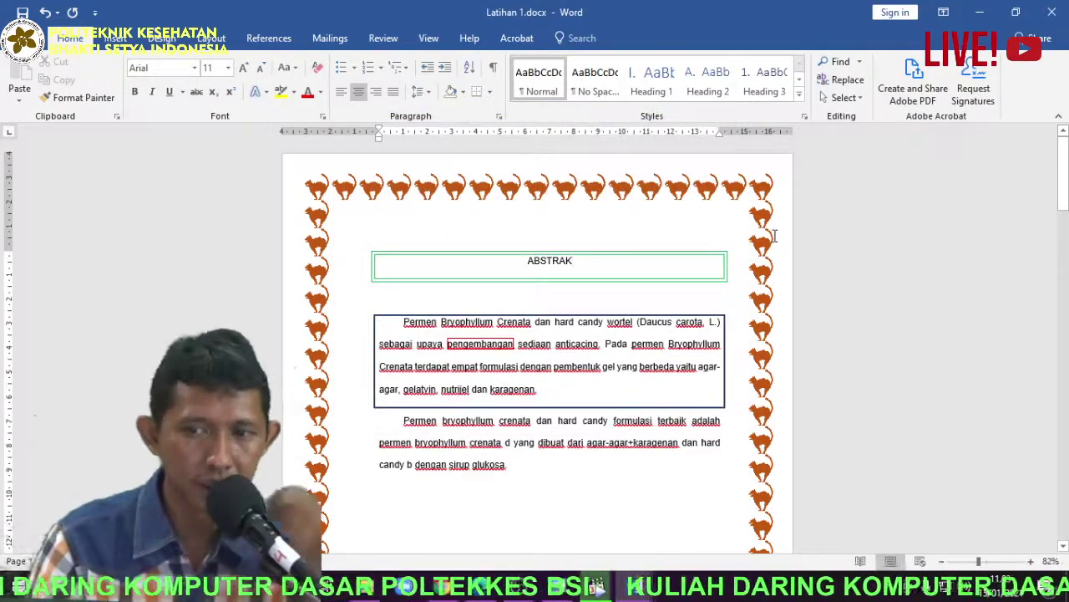
Set the cat page border's margins to be measured from the text in the border options
click(489, 92)
click(544, 396)
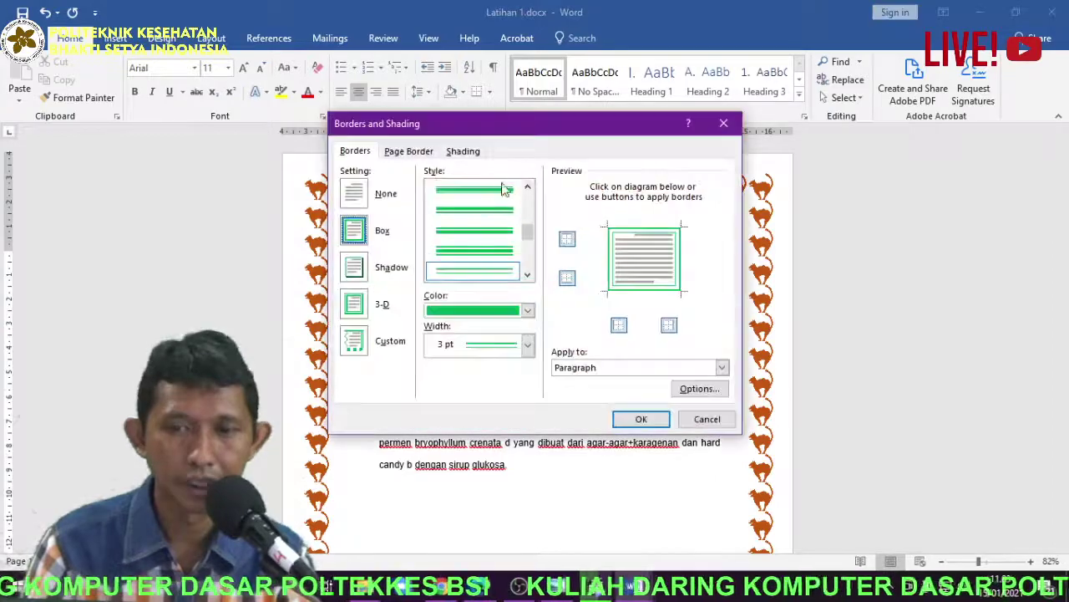
click(409, 150)
click(700, 389)
click(456, 199)
click(434, 210)
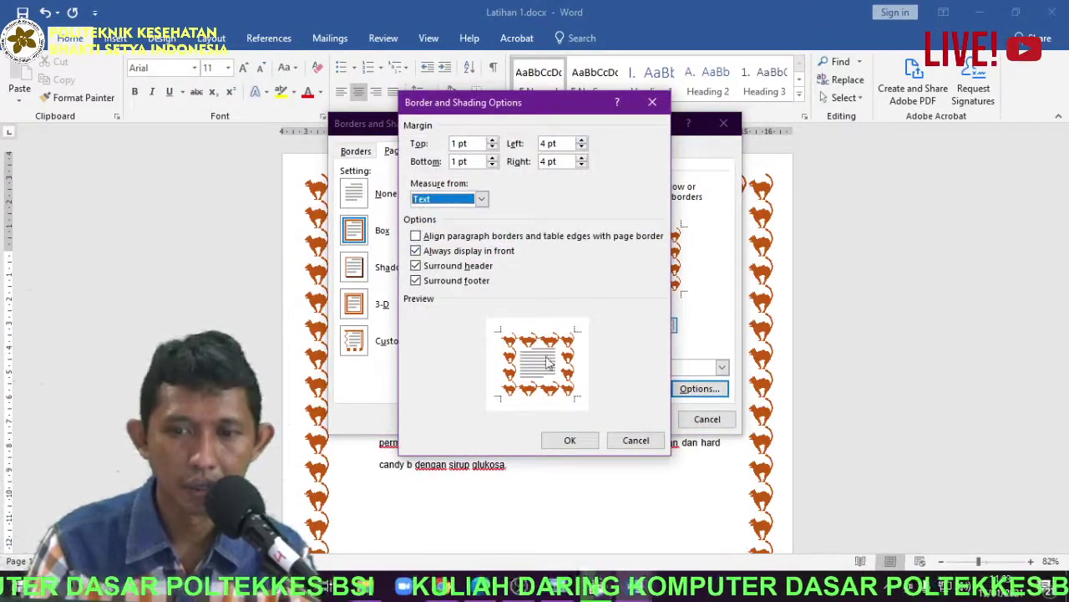
click(570, 440)
click(642, 419)
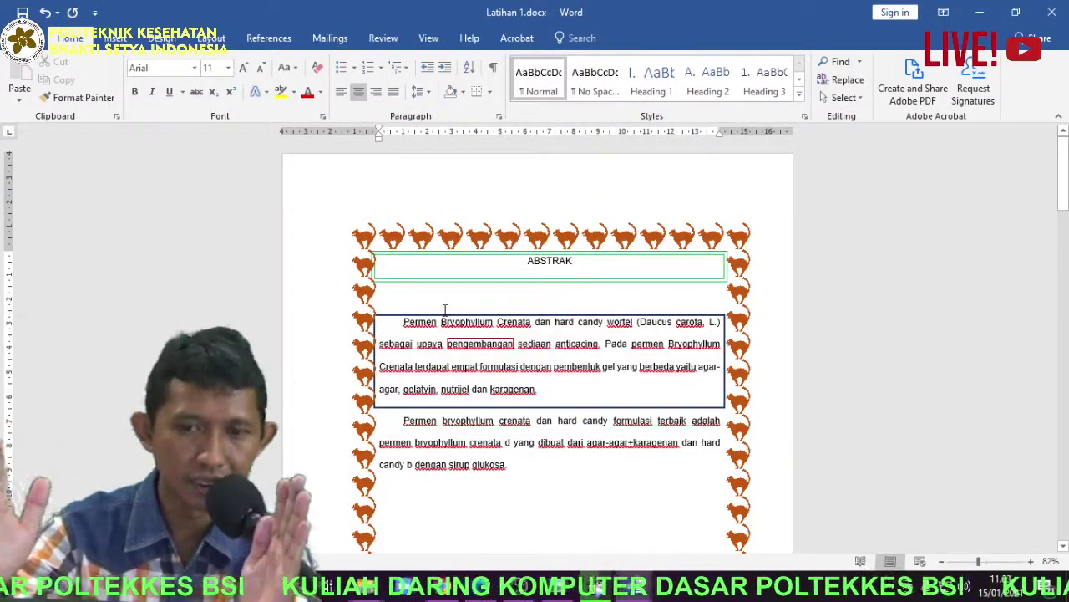
Examine how the cat page border frames the text on the ABSTRAK page and the following page
scroll(552, 288, down, 1)
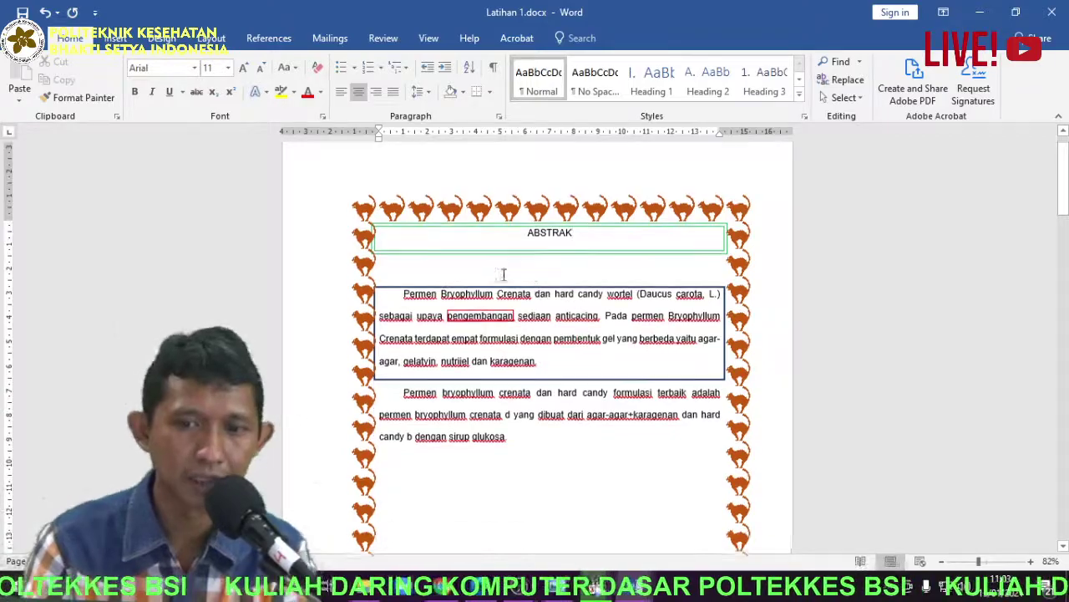
scroll(688, 473, down, 9)
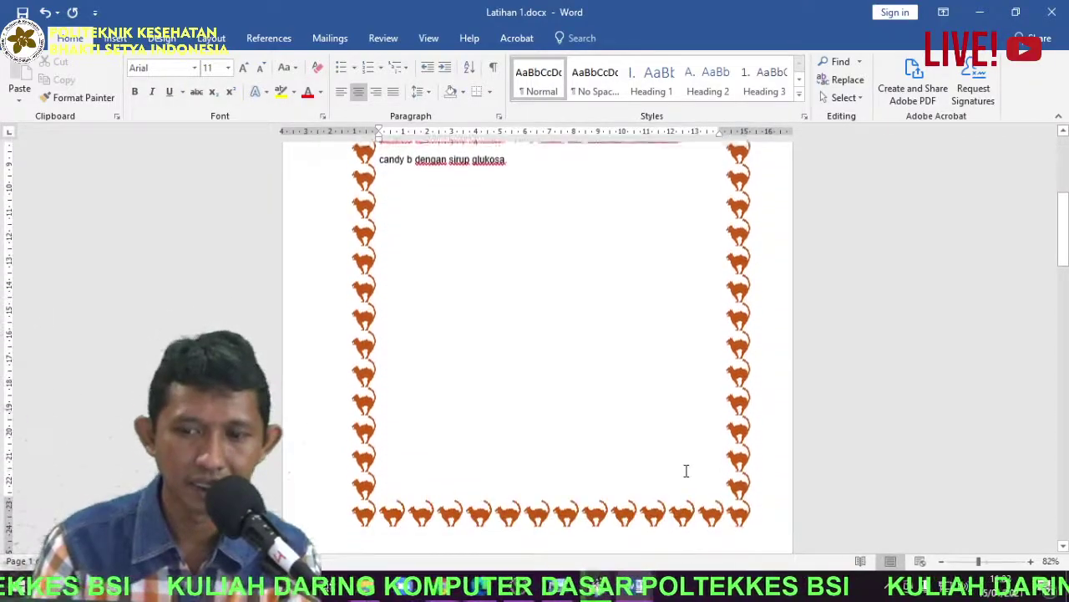
scroll(644, 452, up, 5)
scroll(644, 453, up, 3)
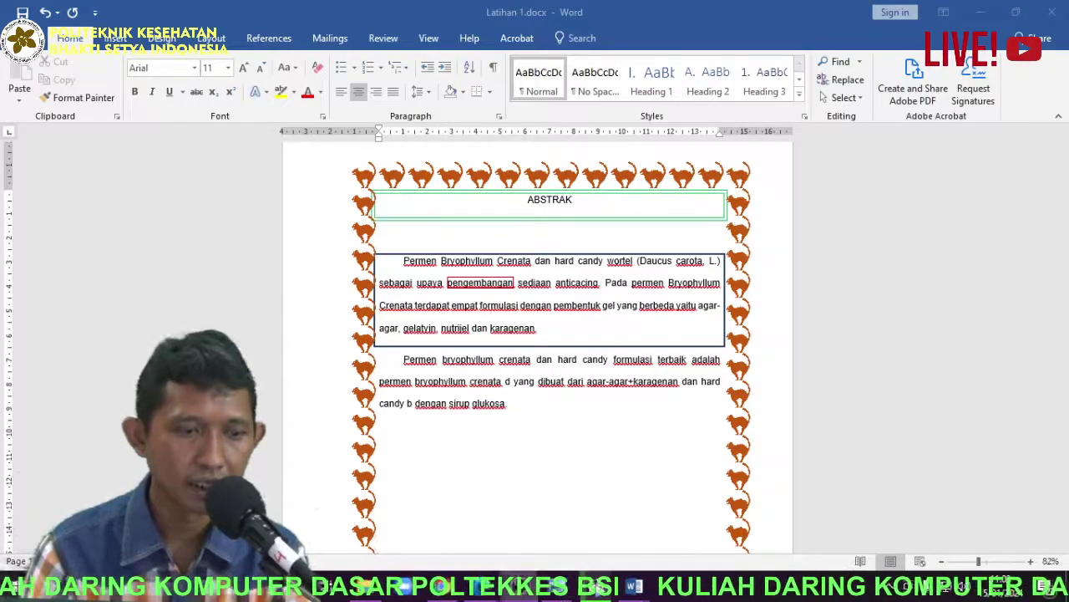
key(alt+Tab)
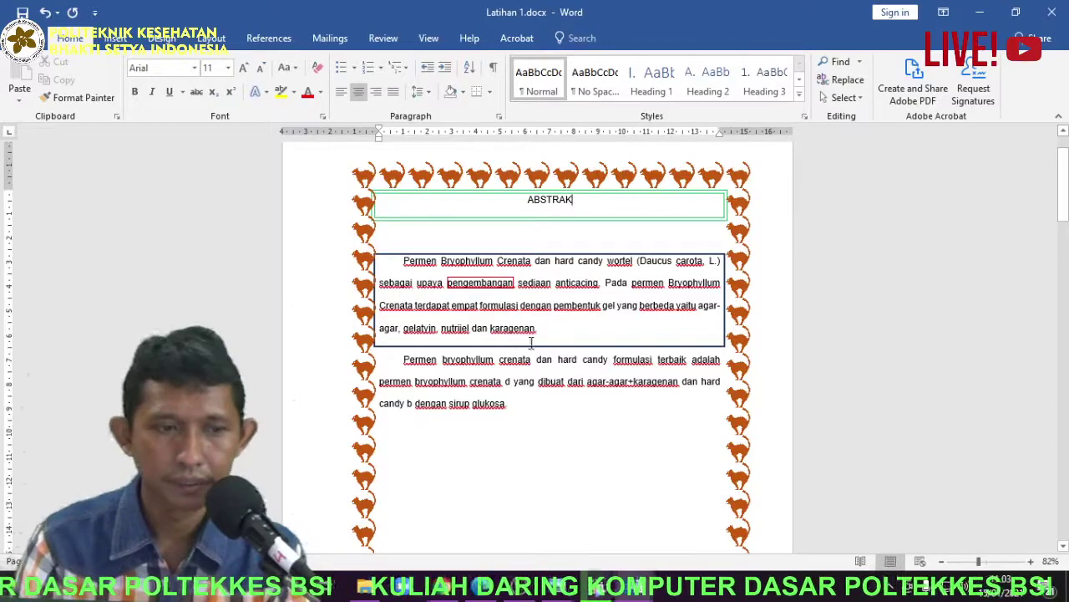
key(alt+Tab)
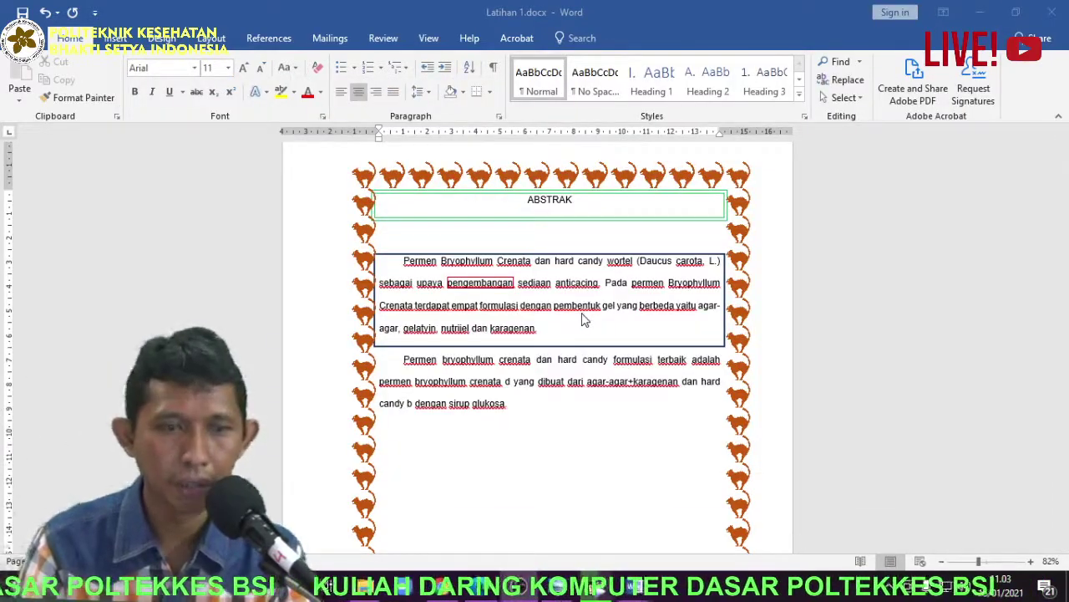
scroll(589, 315, down, 10)
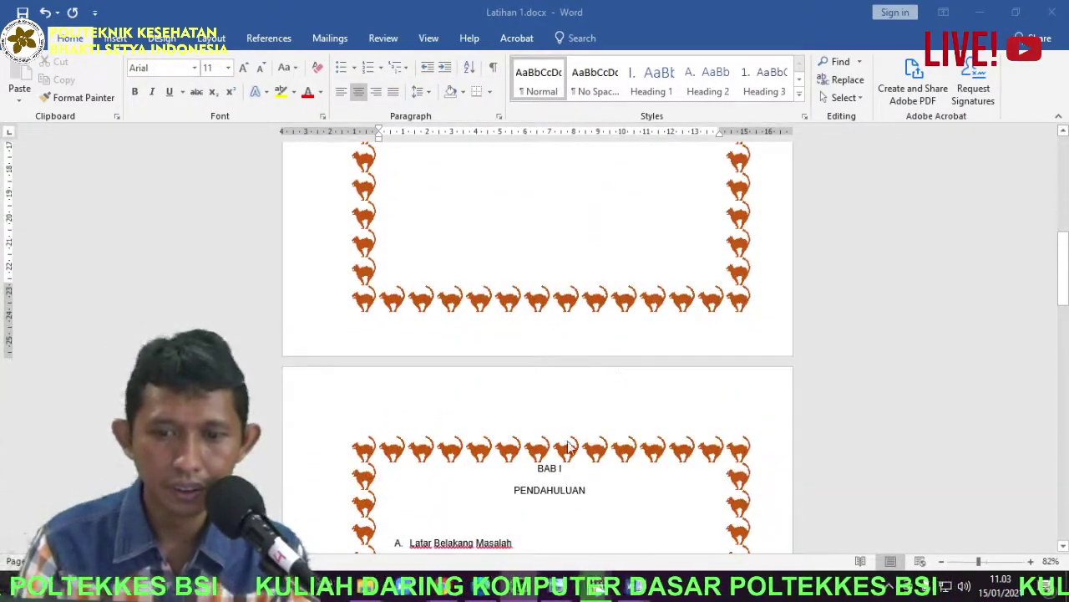
Review the list of border types in Document1 and return to Latihan 1.docx
mouse_move(599, 592)
click(535, 493)
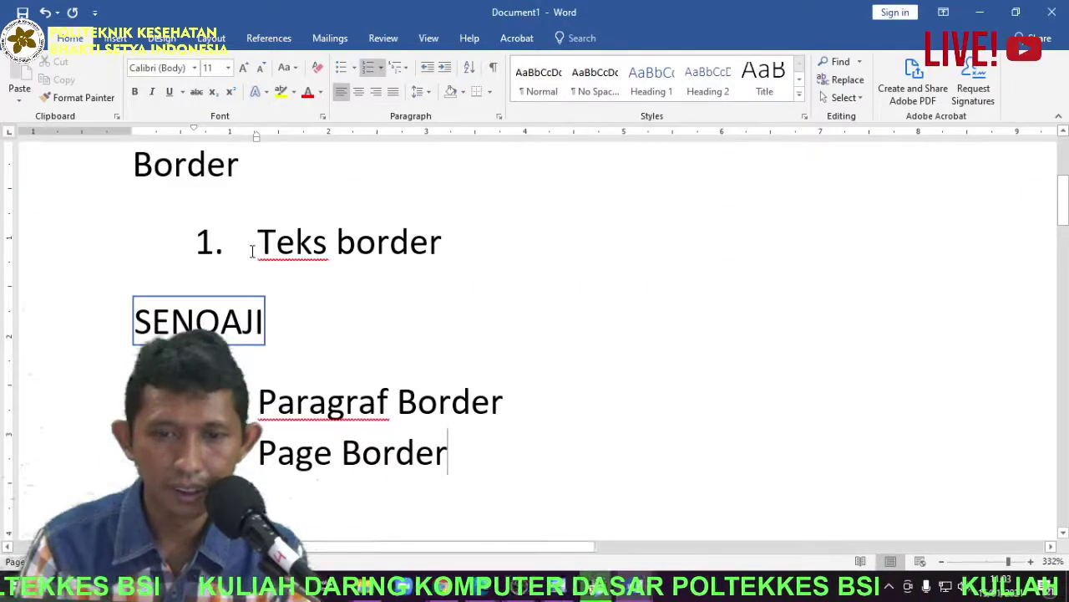
scroll(226, 227, up, 2)
scroll(334, 346, down, 8)
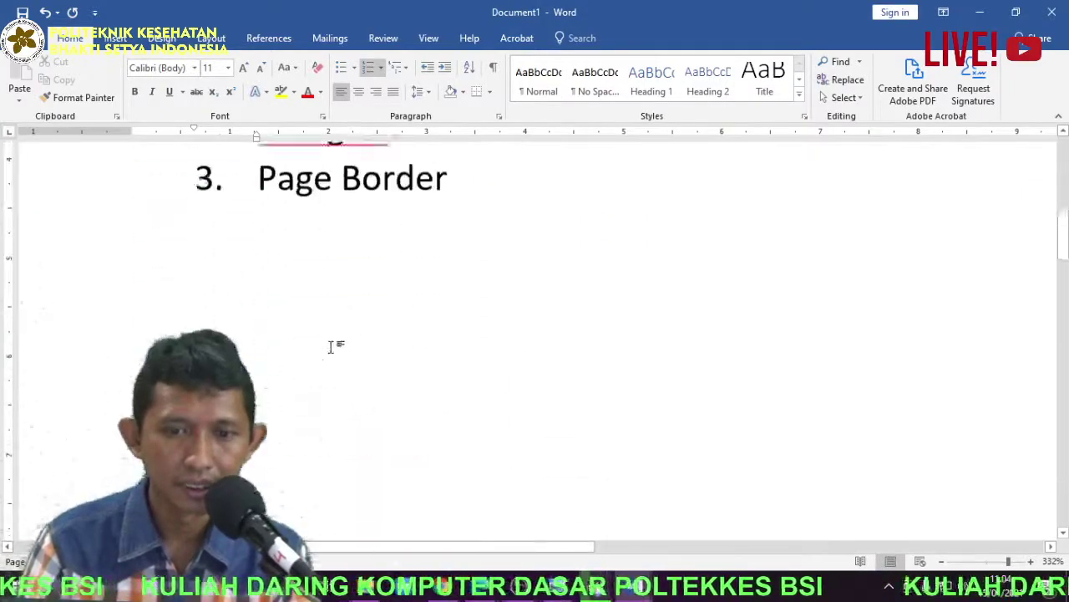
scroll(343, 351, up, 6)
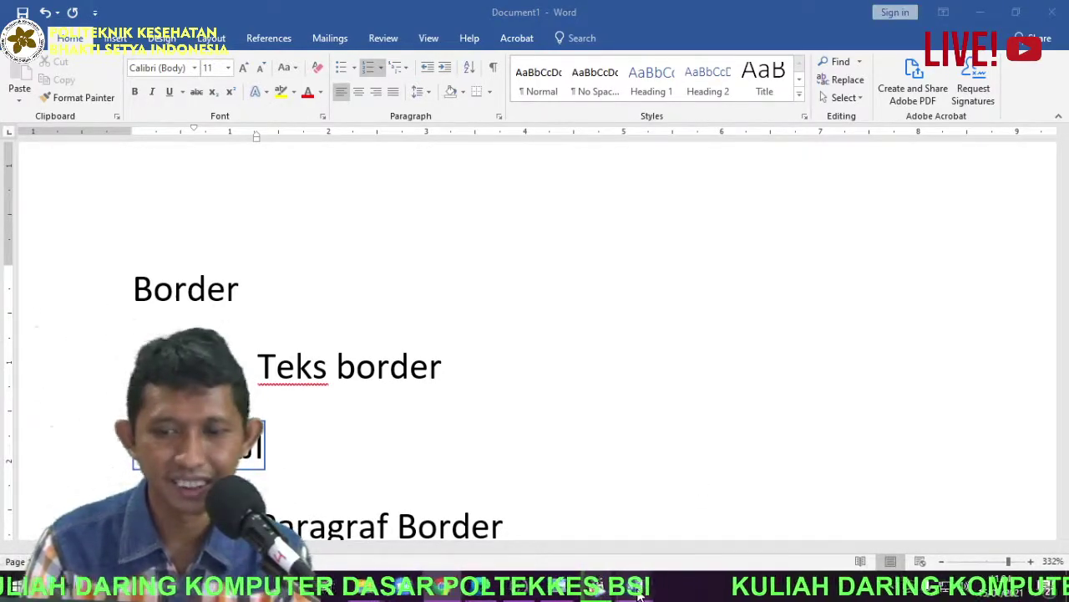
click(640, 593)
click(594, 528)
click(633, 588)
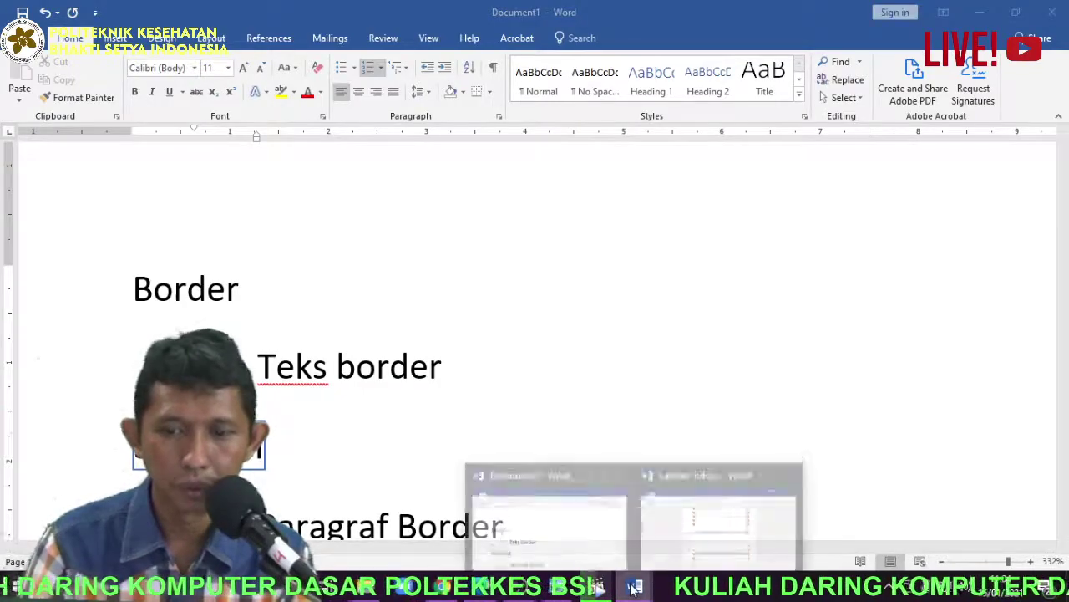
click(730, 513)
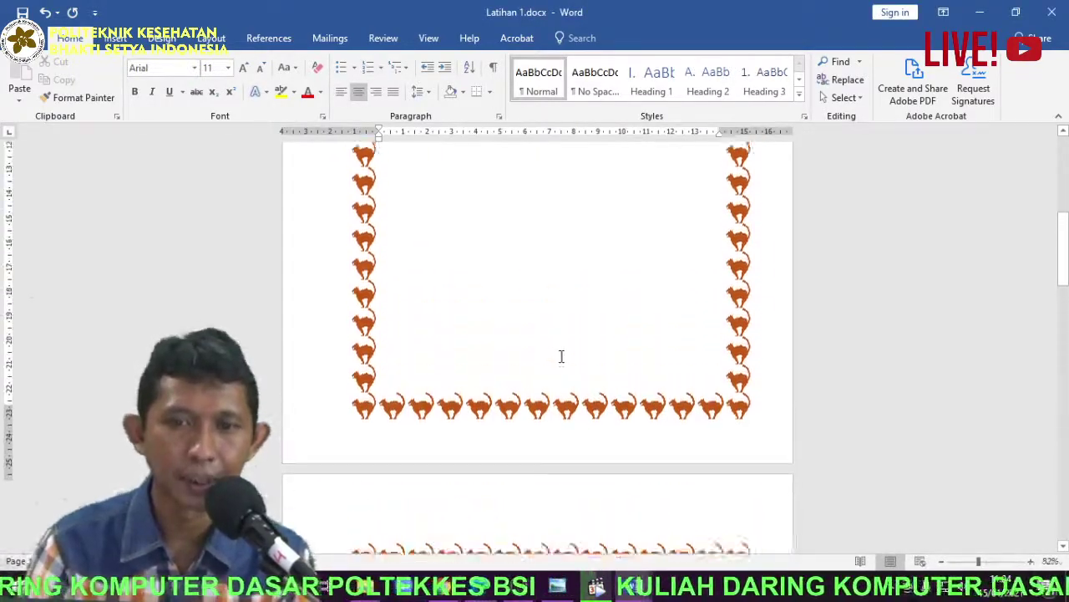
Shade the ABSTRAK heading with a light green fill applied to the paragraph
scroll(559, 357, up, 10)
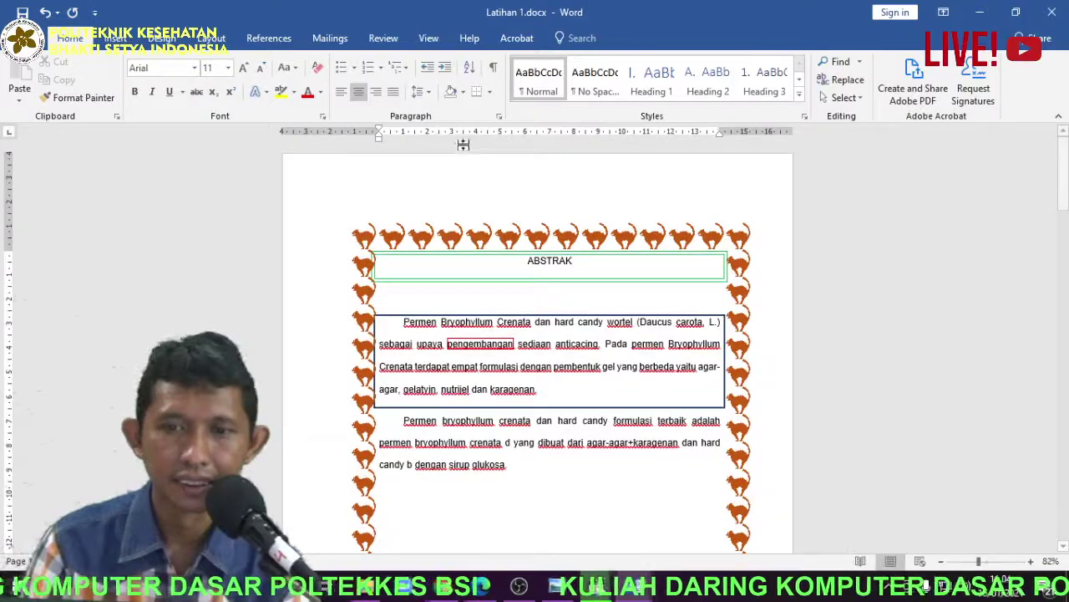
click(494, 90)
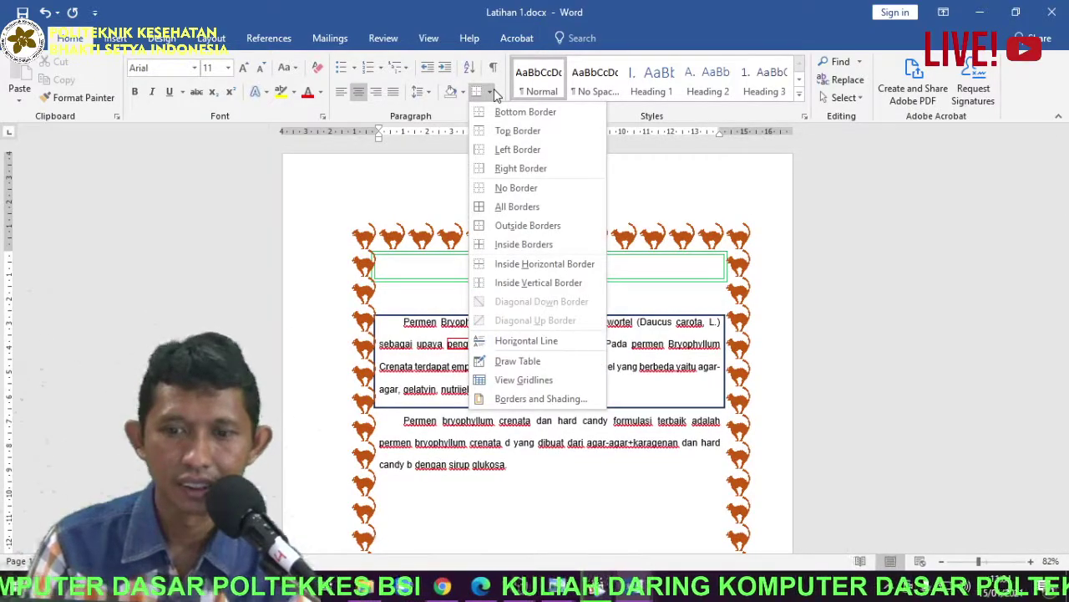
click(540, 398)
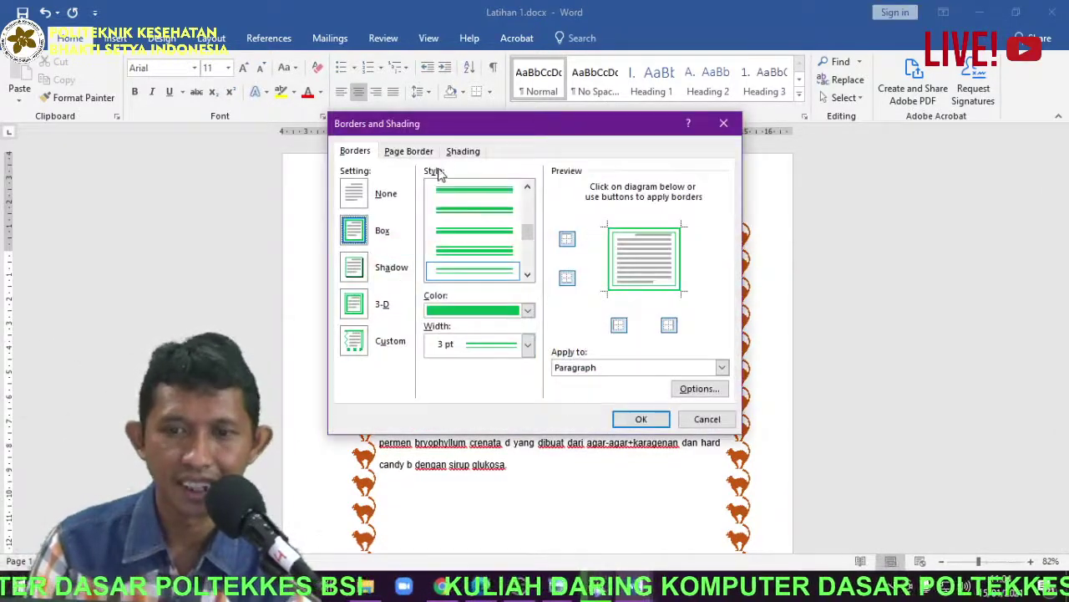
click(406, 159)
click(451, 158)
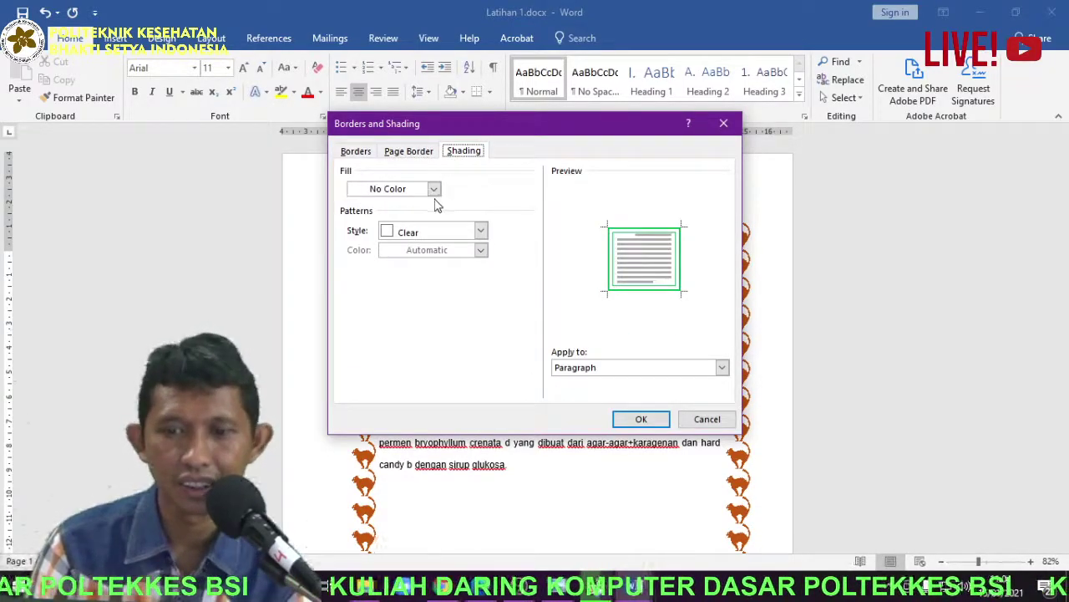
click(434, 190)
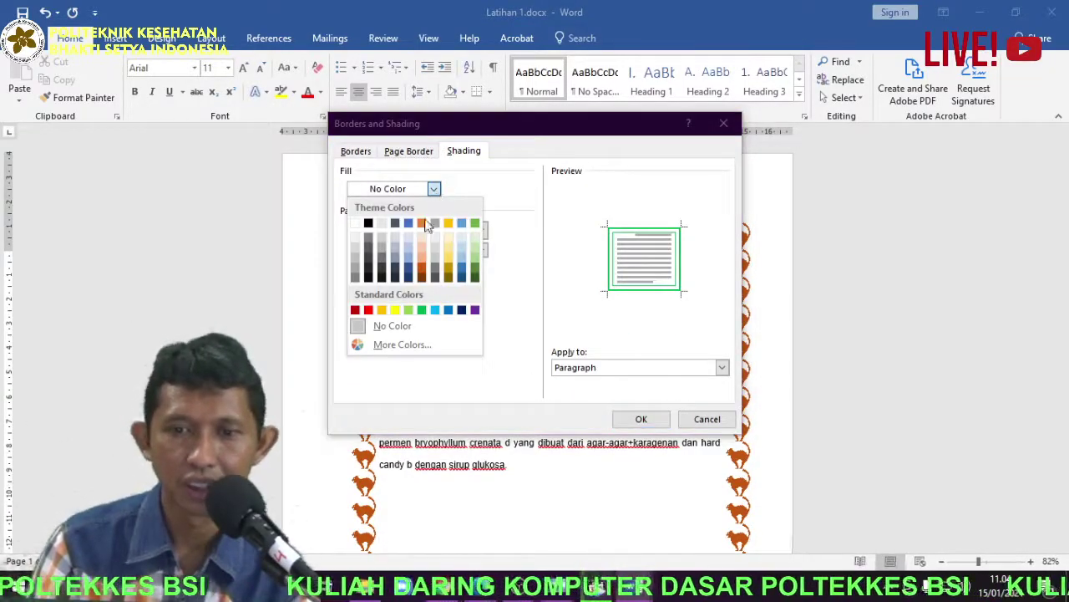
click(409, 310)
click(618, 372)
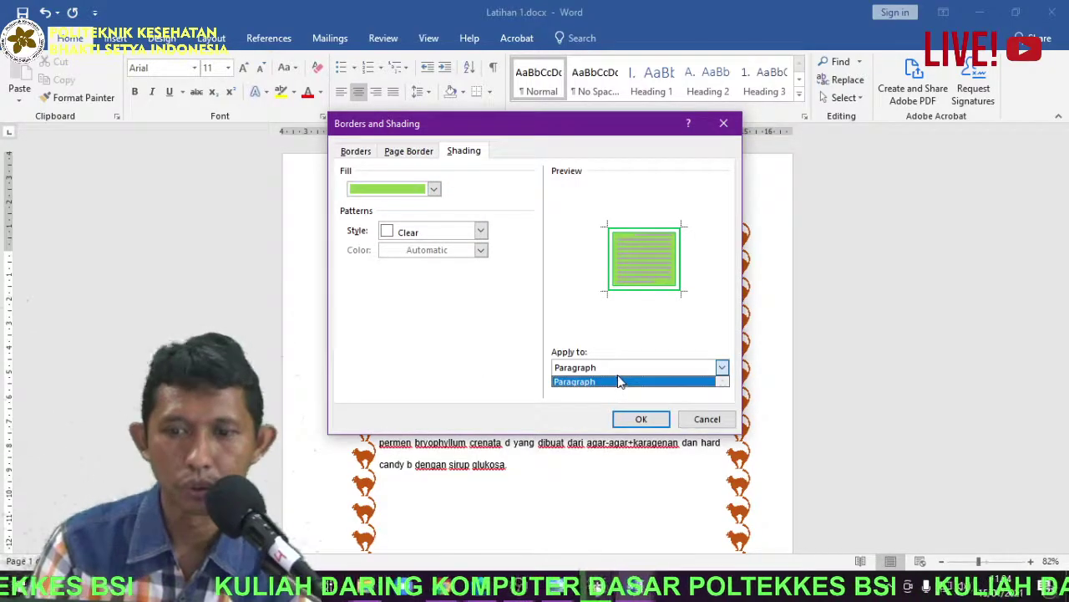
click(641, 419)
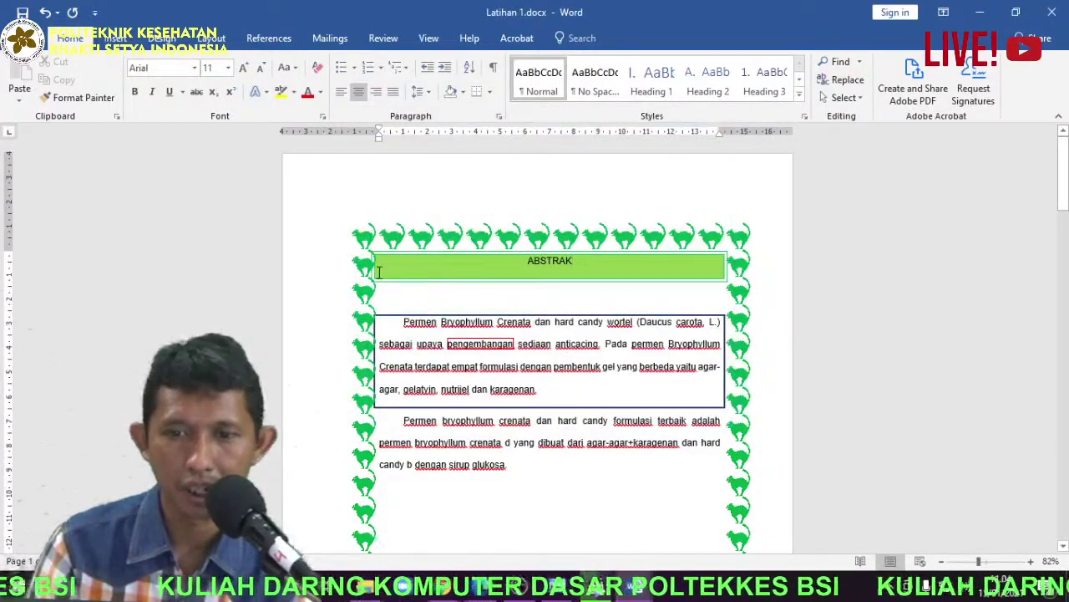
Shade the word "sediaan" in the first abstract paragraph with a blue fill applied to the text only
double_click(537, 343)
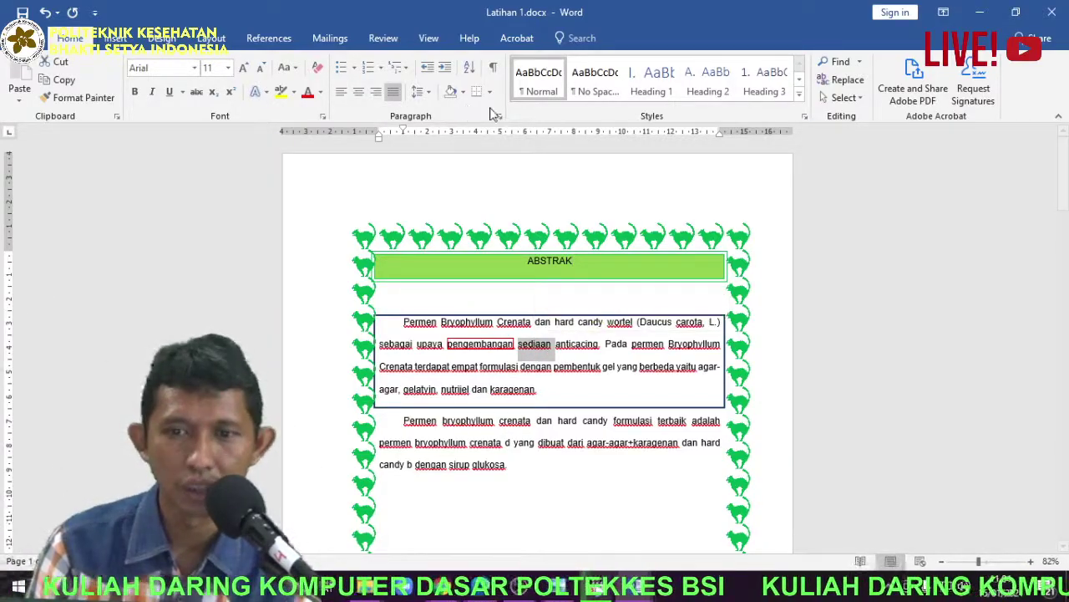
scroll(566, 339, up, 15)
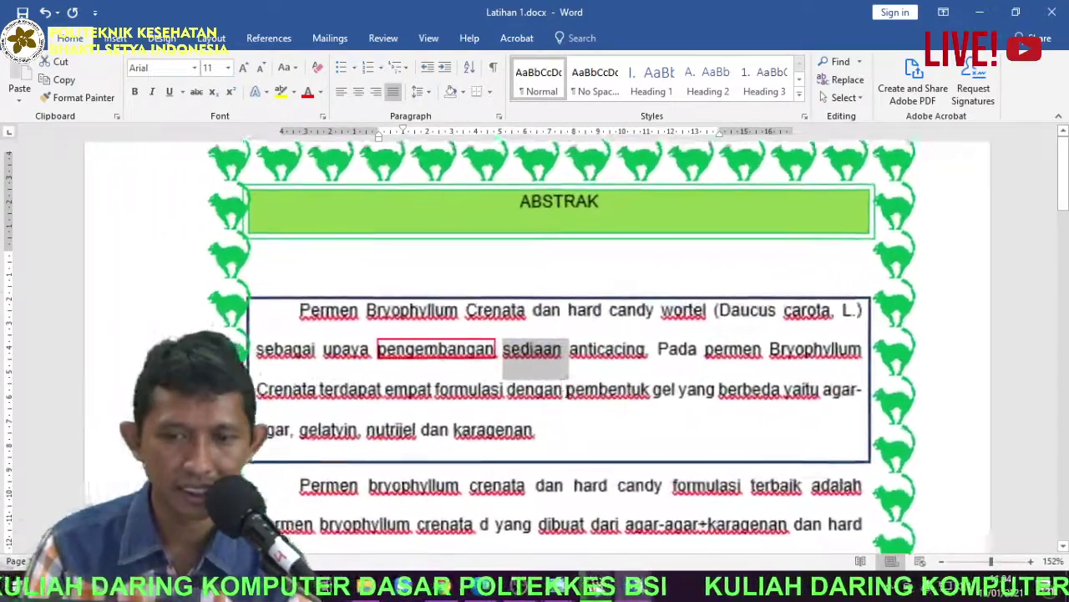
click(490, 92)
click(545, 398)
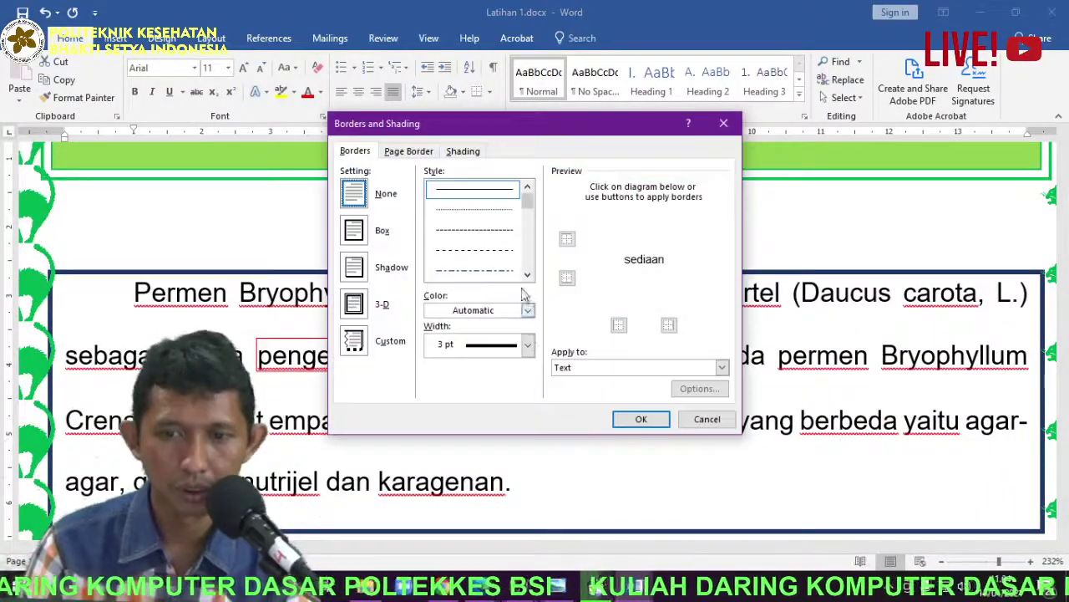
click(462, 150)
click(431, 190)
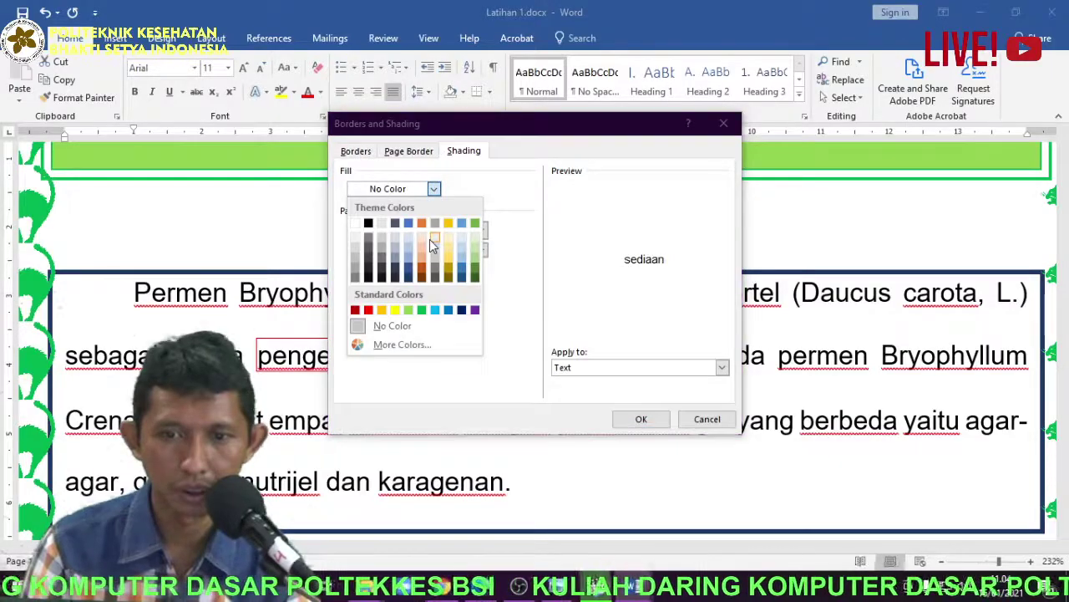
click(410, 225)
click(614, 369)
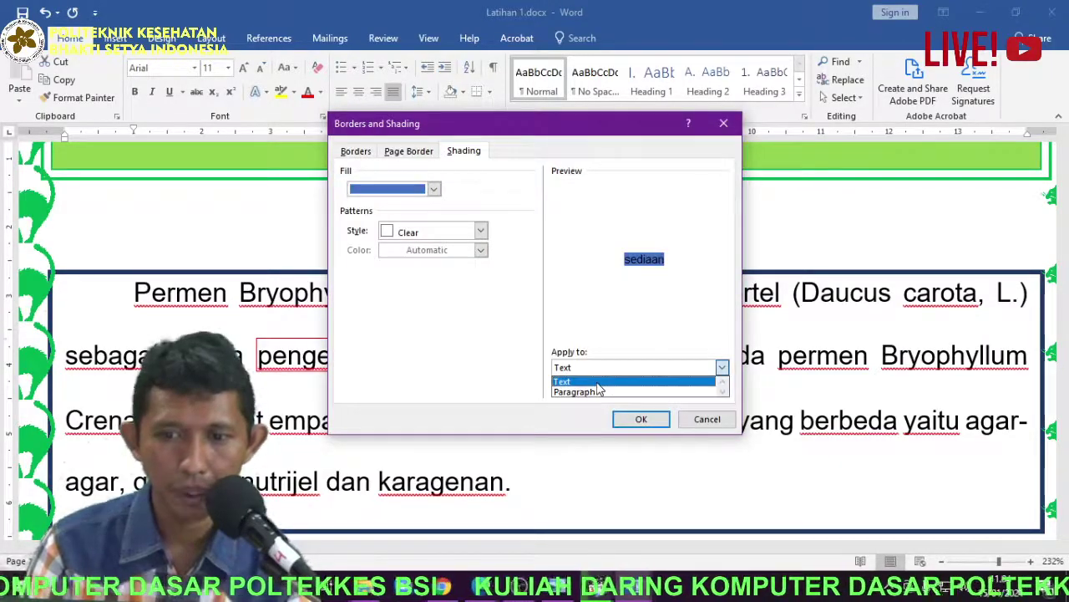
click(596, 381)
click(641, 417)
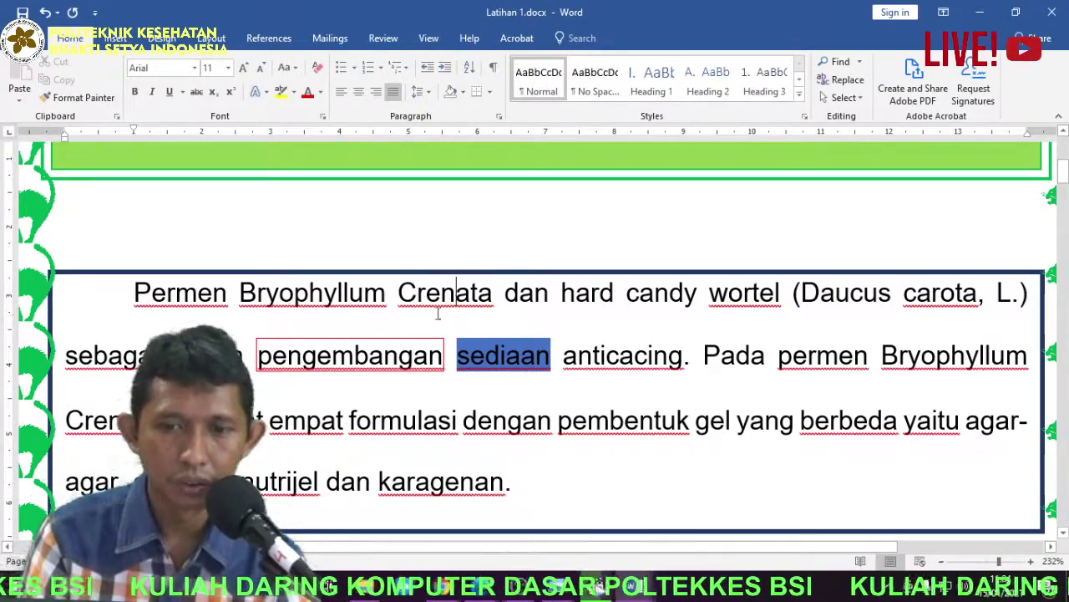
Shade the first abstract paragraph with a 12.5% pattern style applied to the paragraph
click(492, 93)
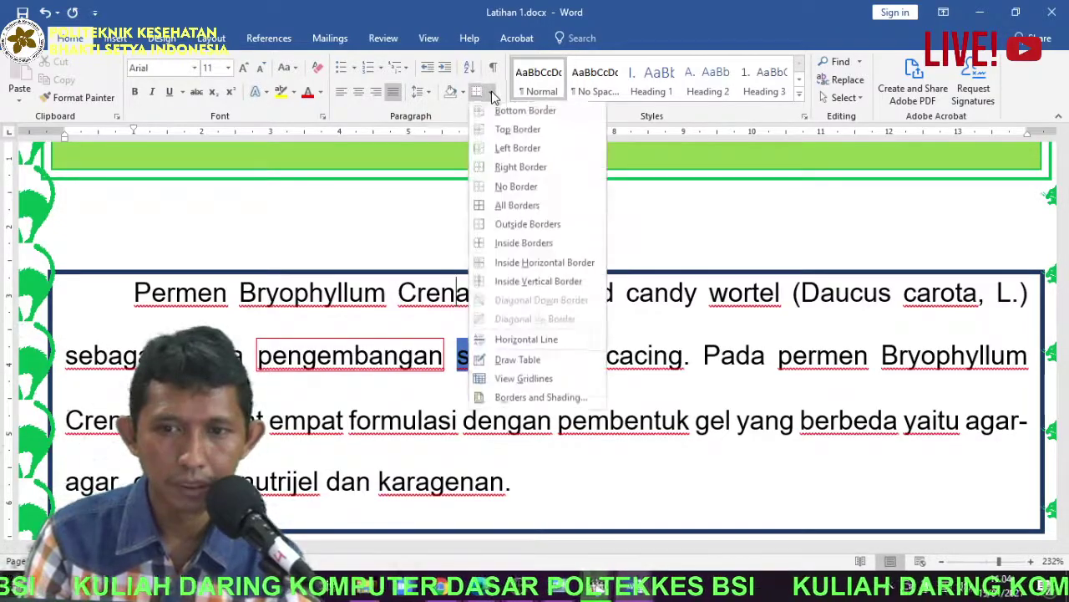
click(540, 397)
click(420, 153)
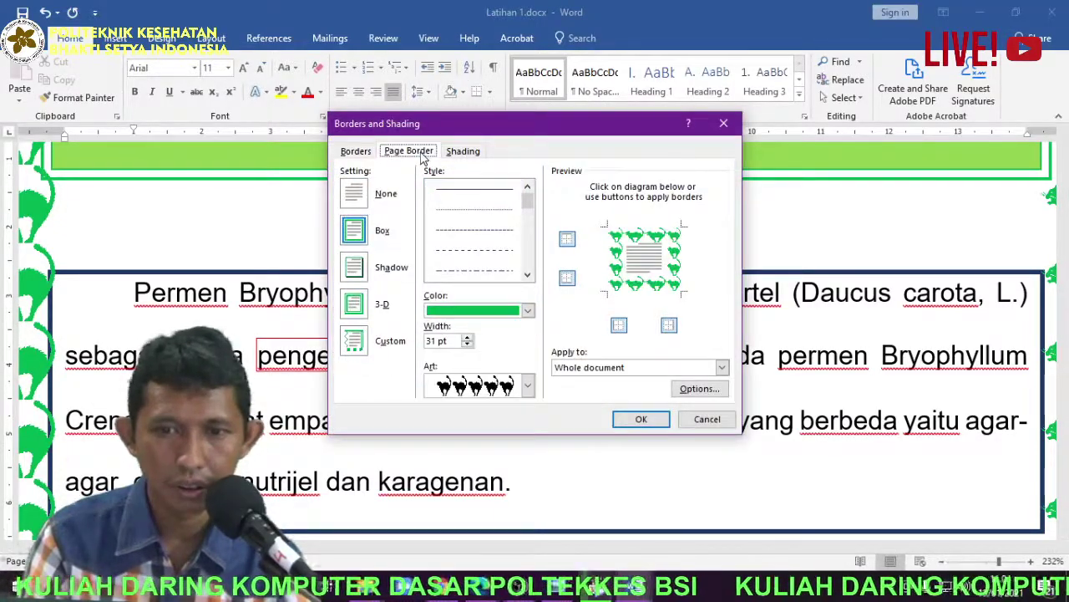
click(464, 152)
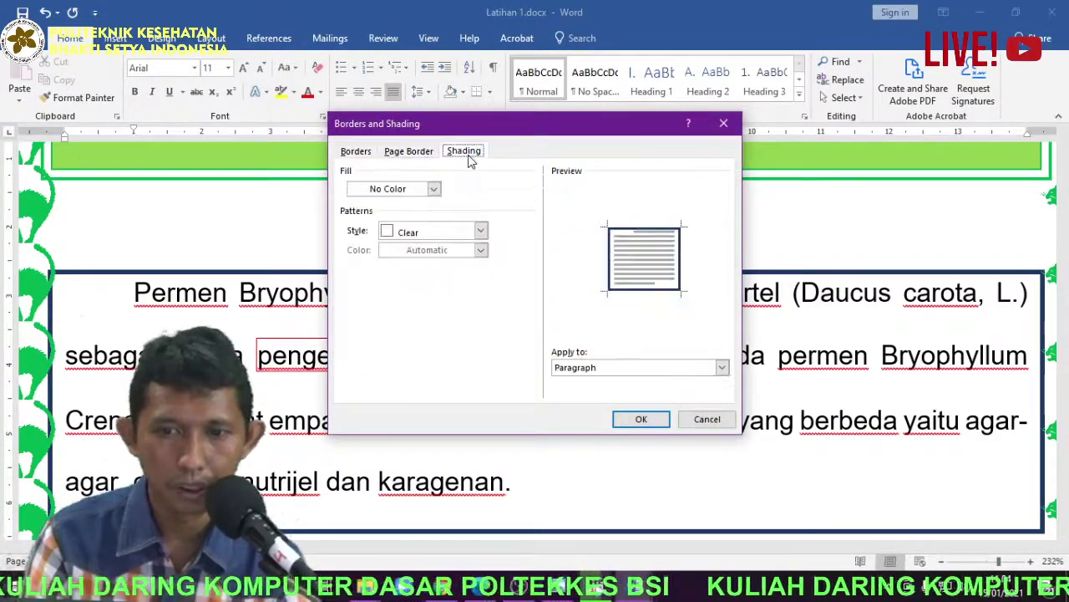
click(480, 232)
click(434, 306)
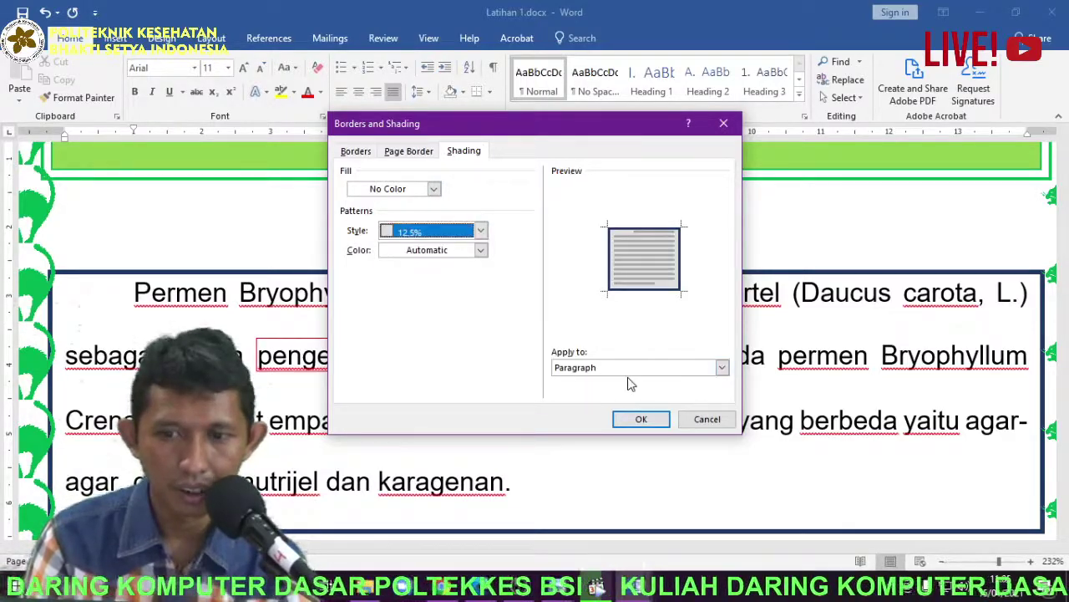
click(629, 373)
click(629, 381)
click(641, 419)
ctrl+scroll(519, 392, down, 6)
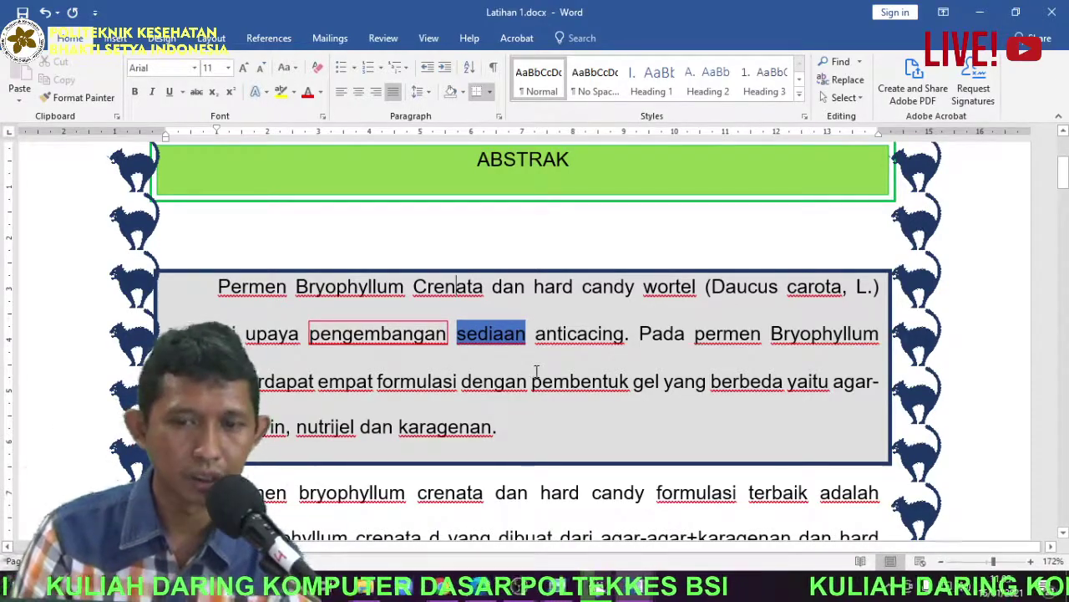
Switch to Document1 and end the numbered border list with an unnumbered blank line below Page Border
scroll(538, 370, down, 3)
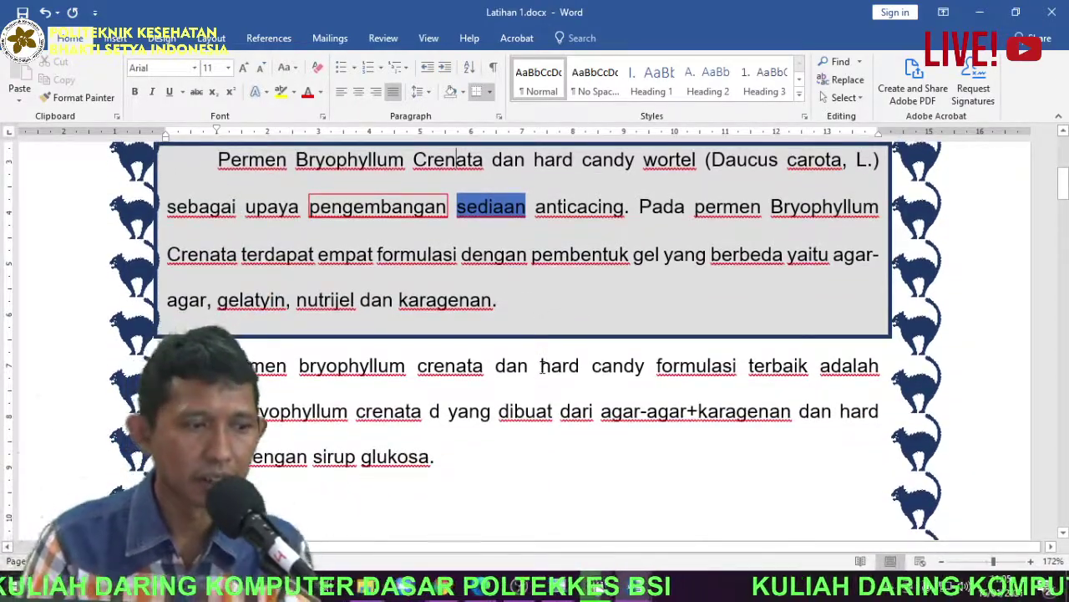
scroll(541, 368, down, 2)
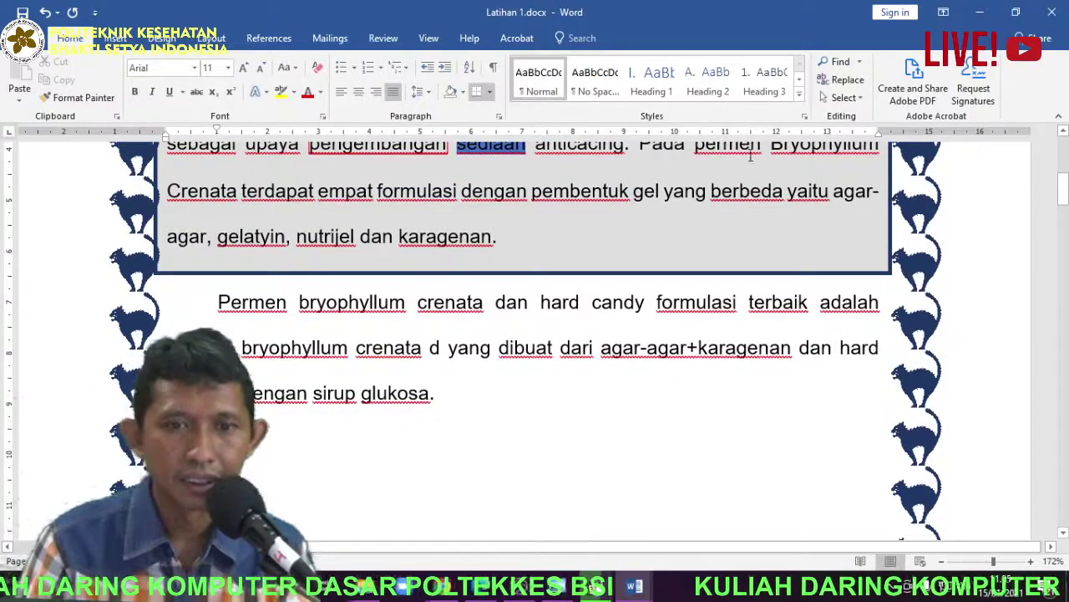
mouse_move(635, 586)
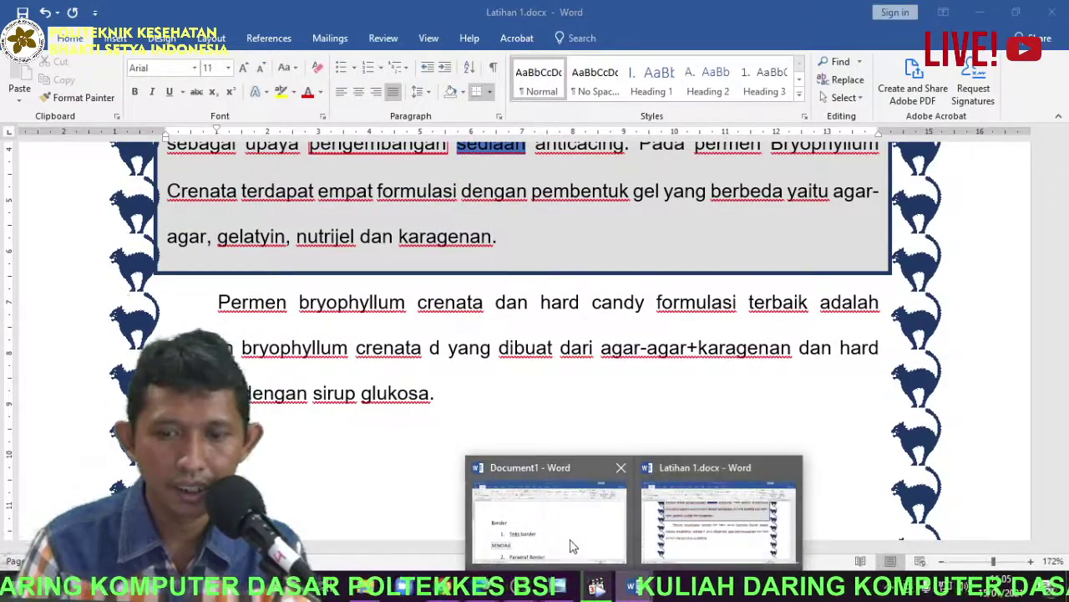
click(544, 518)
scroll(452, 292, down, 6)
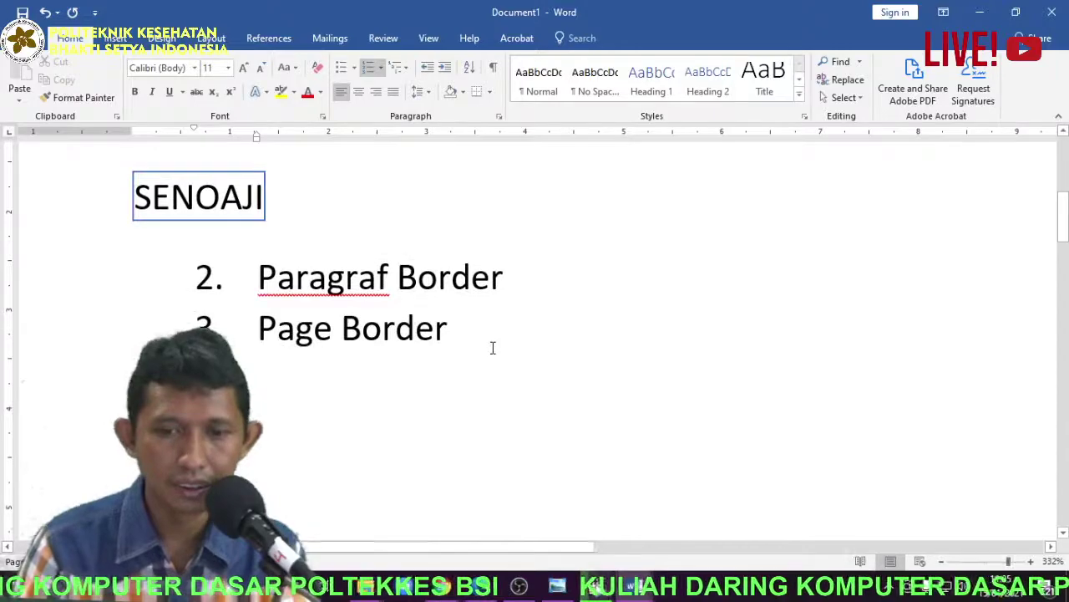
key(Return)
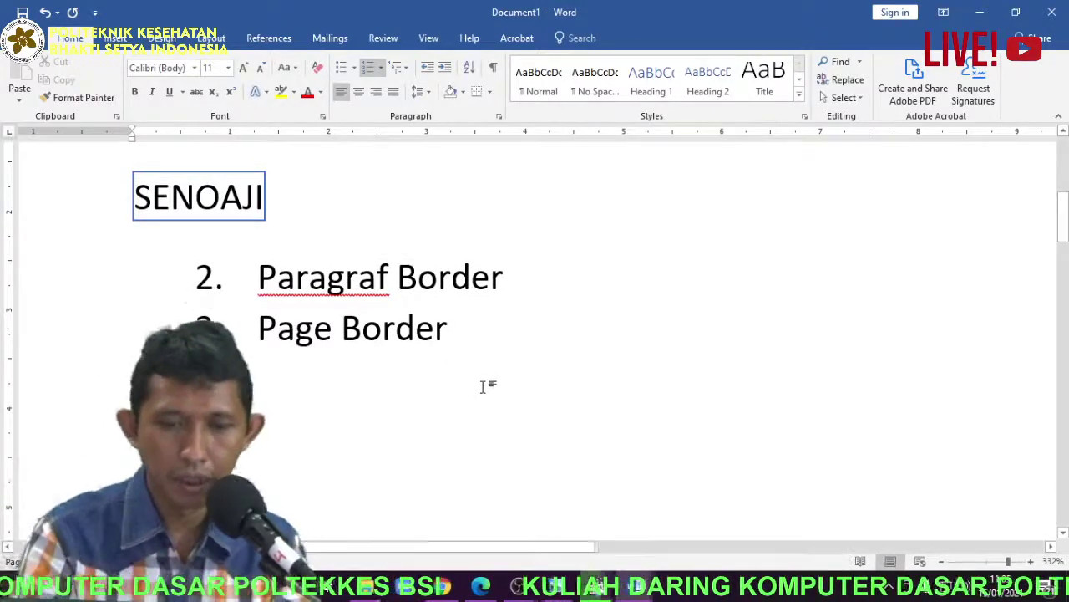
key(Return)
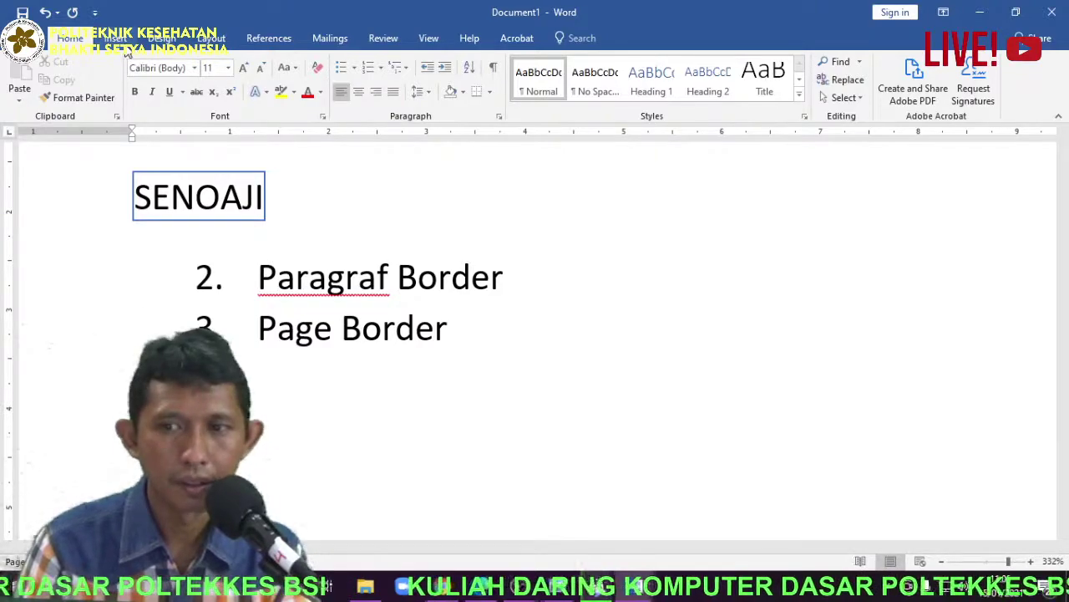
Browse the SmartArt graphic categories from List through Process, Cycle, Hierarchy, Relationship, Matrix and Pyramid to Picture
click(117, 38)
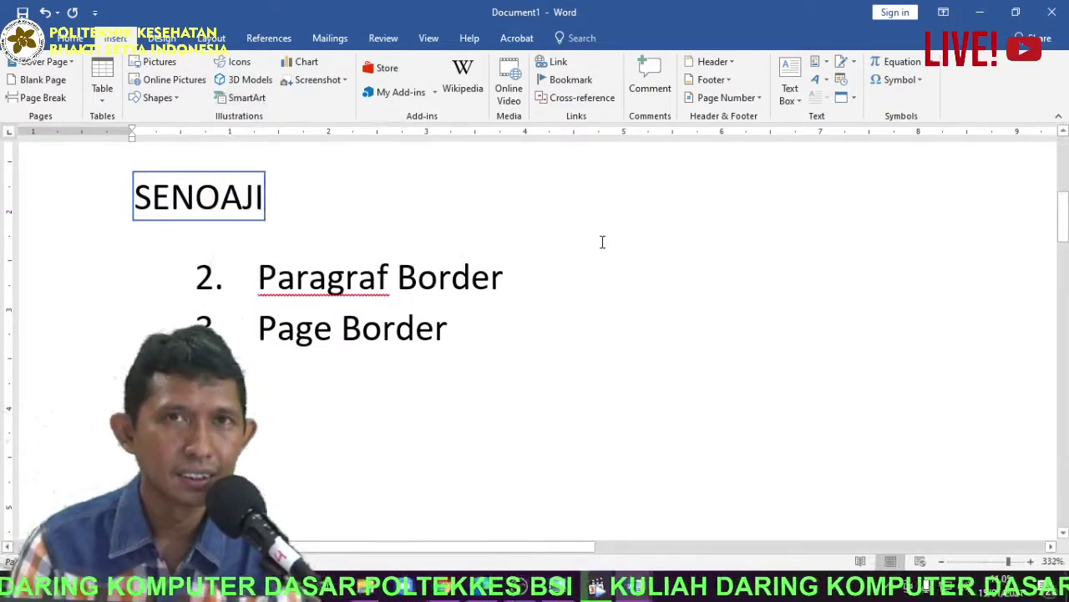
click(246, 98)
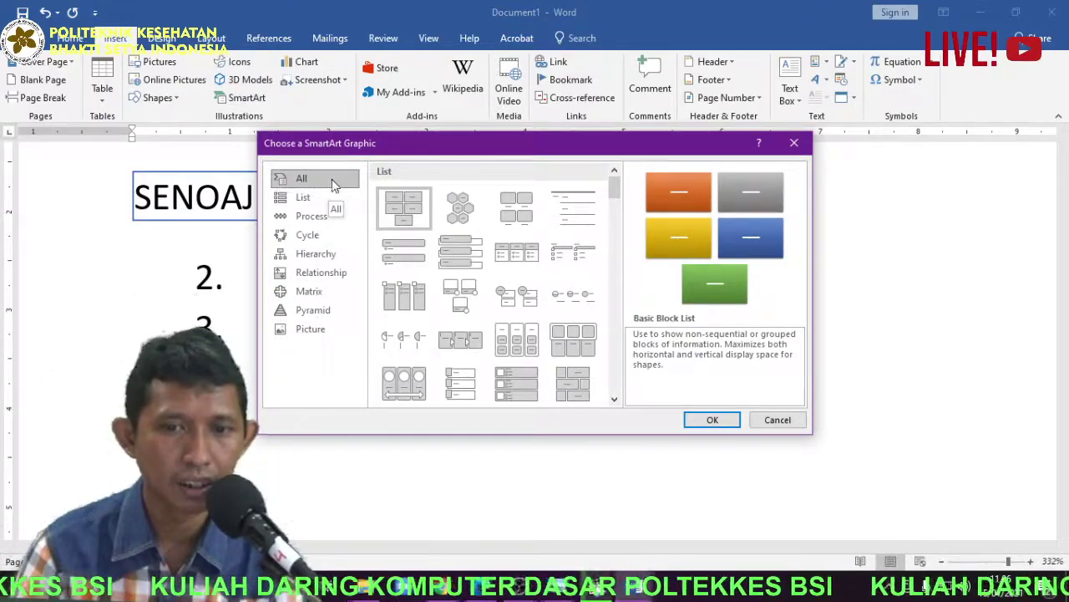
click(313, 199)
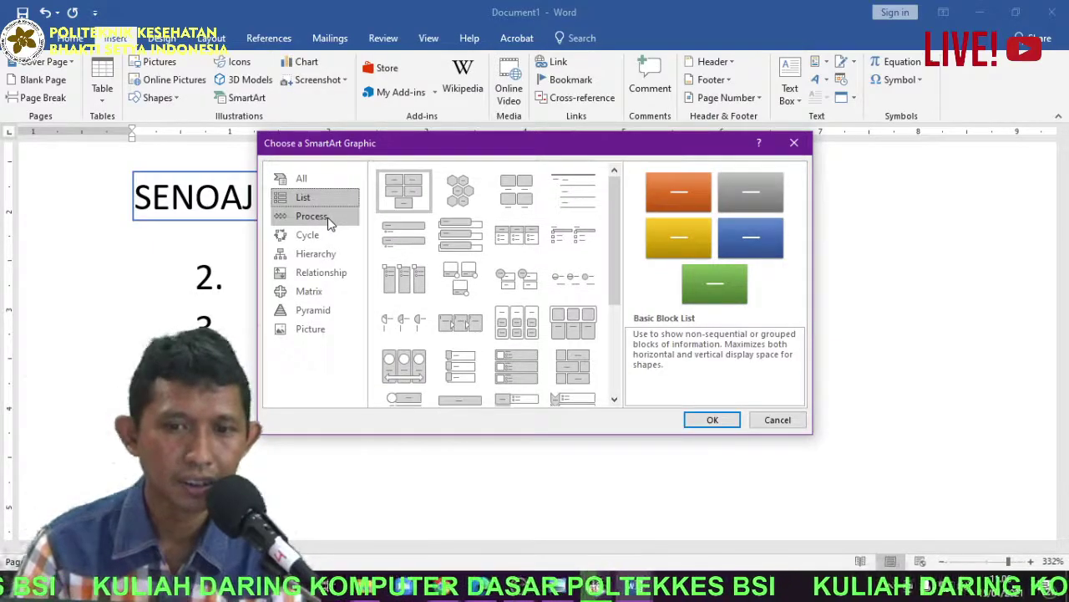
click(311, 216)
click(325, 238)
click(327, 253)
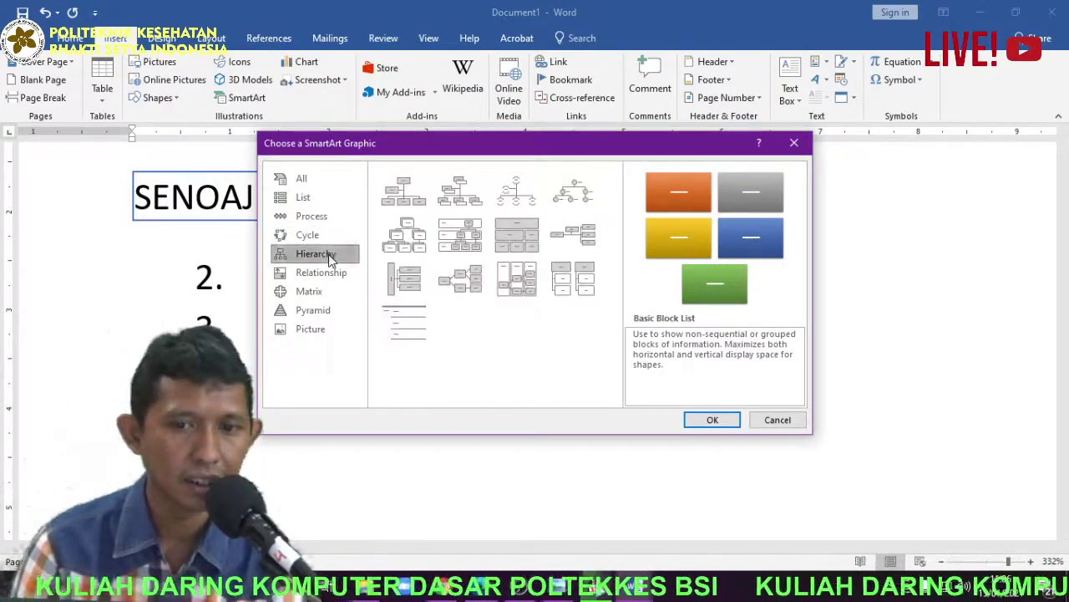
click(327, 277)
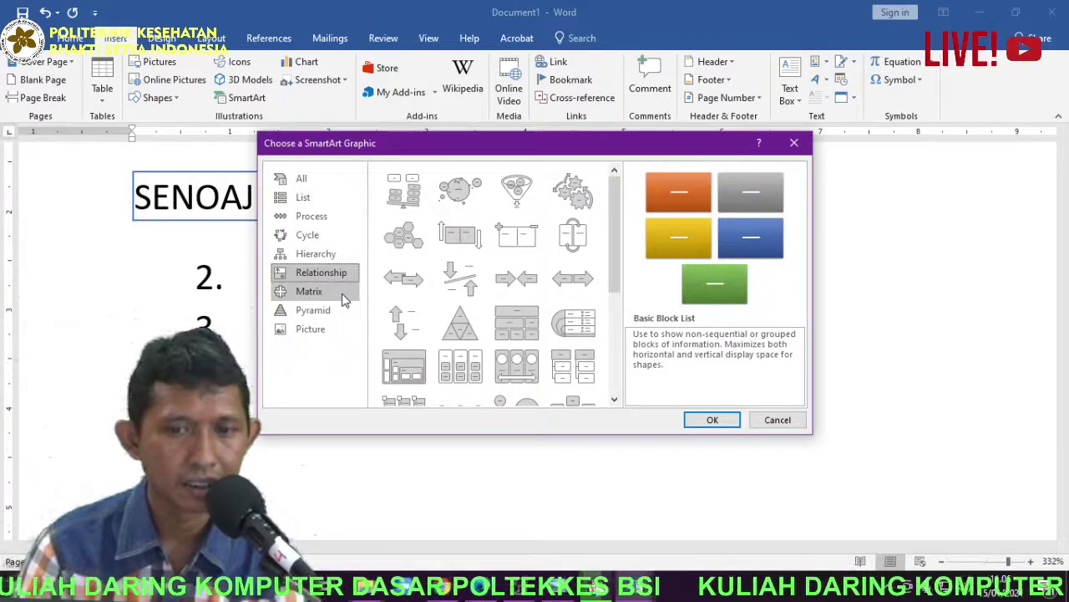
click(342, 297)
click(335, 310)
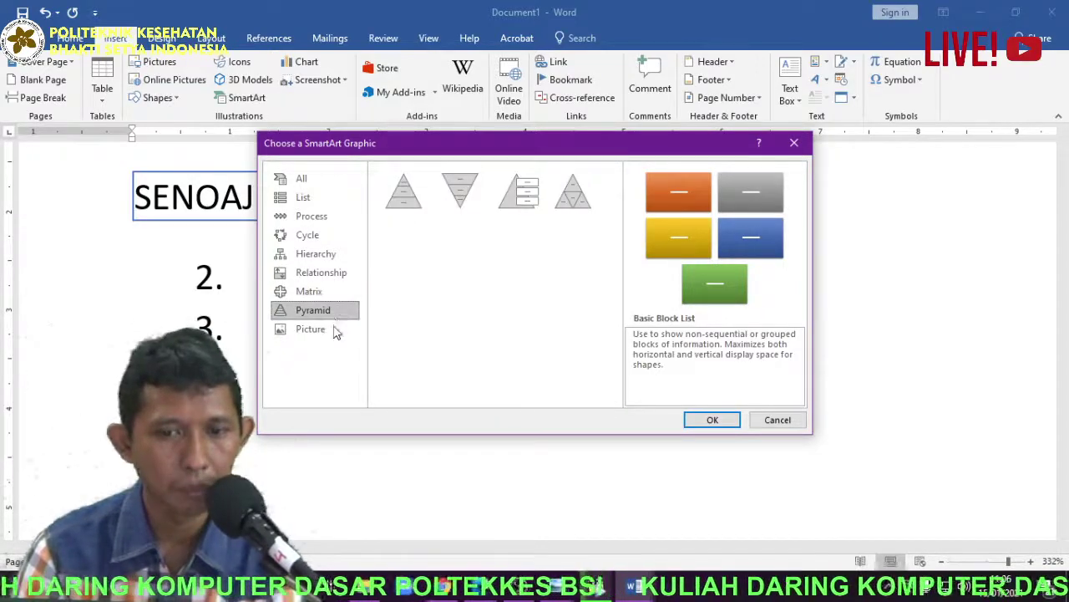
click(333, 329)
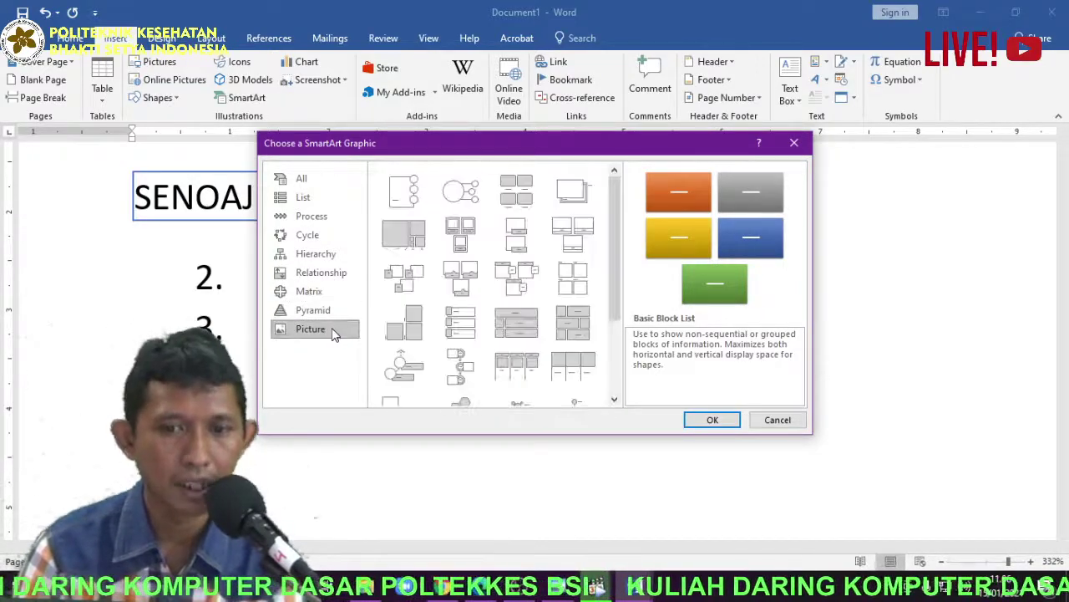
Insert a Basic Cycle SmartArt graphic from the Cycle category below the numbered list
click(319, 239)
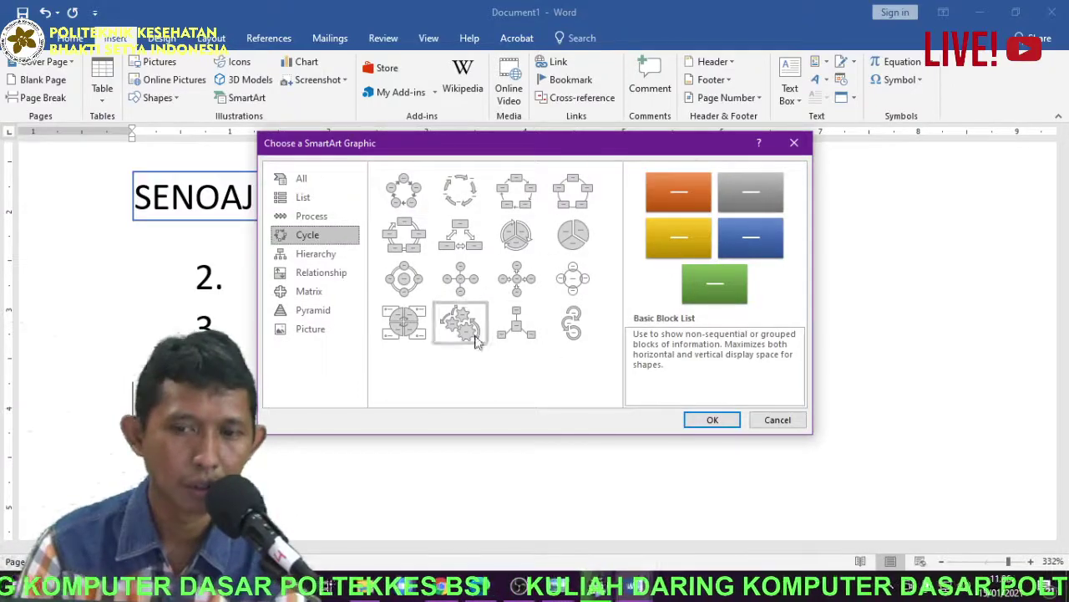
click(414, 202)
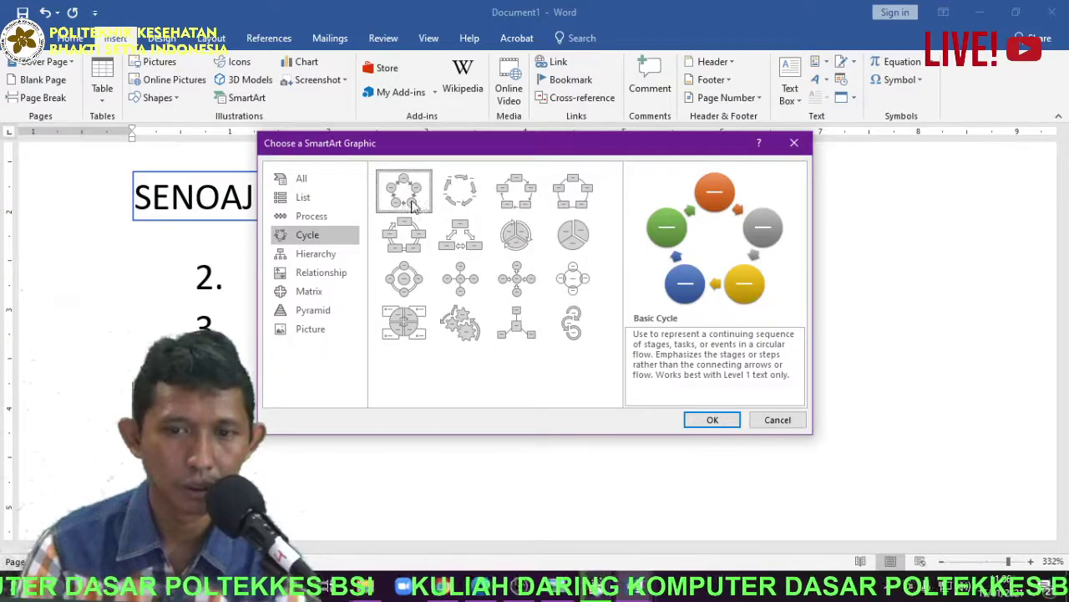
click(712, 420)
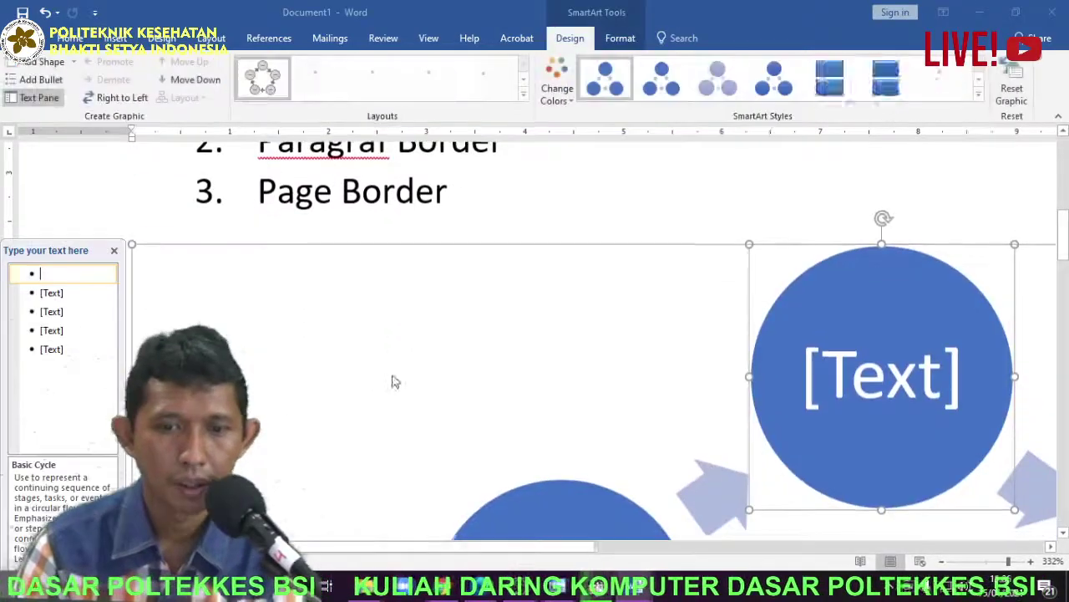
Label the five circles of the cycle graphic 1, 2, 3, 4 and 5 clockwise from the topmost one
scroll(543, 402, down, 19)
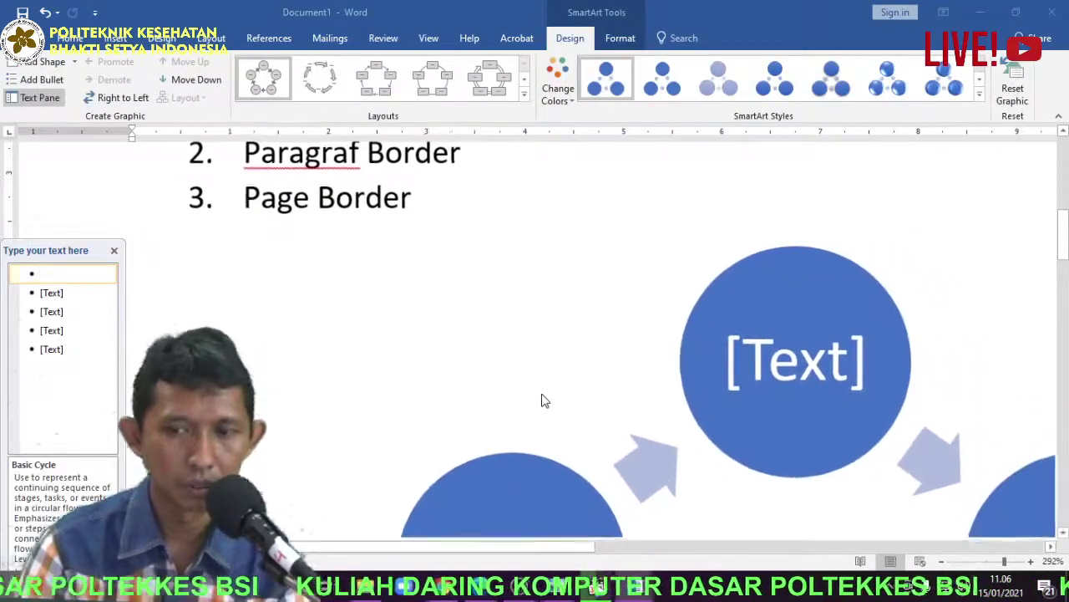
scroll(618, 401, down, 4)
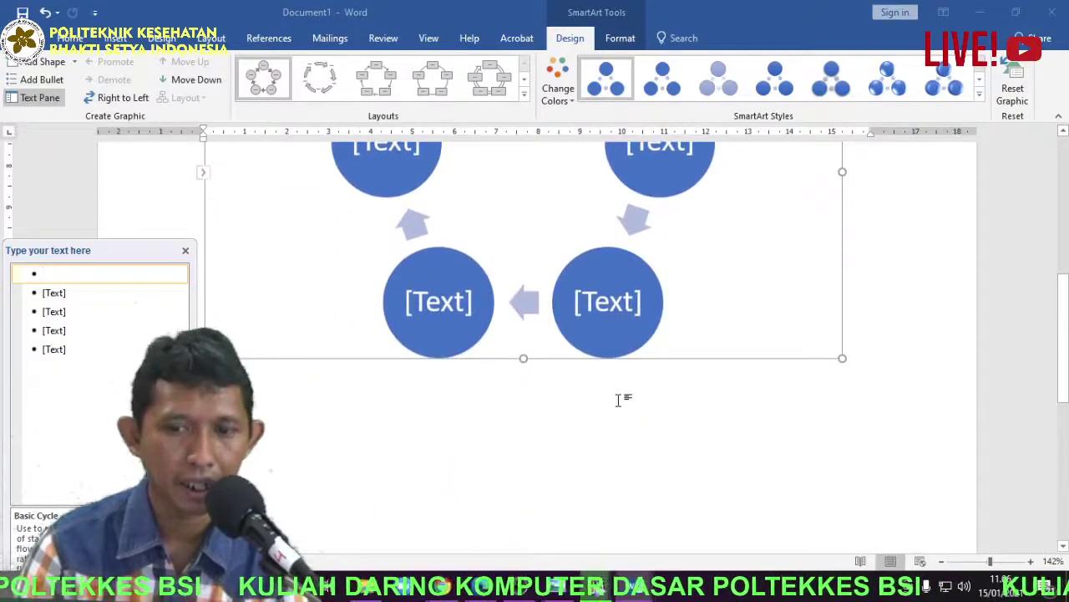
scroll(622, 400, up, 3)
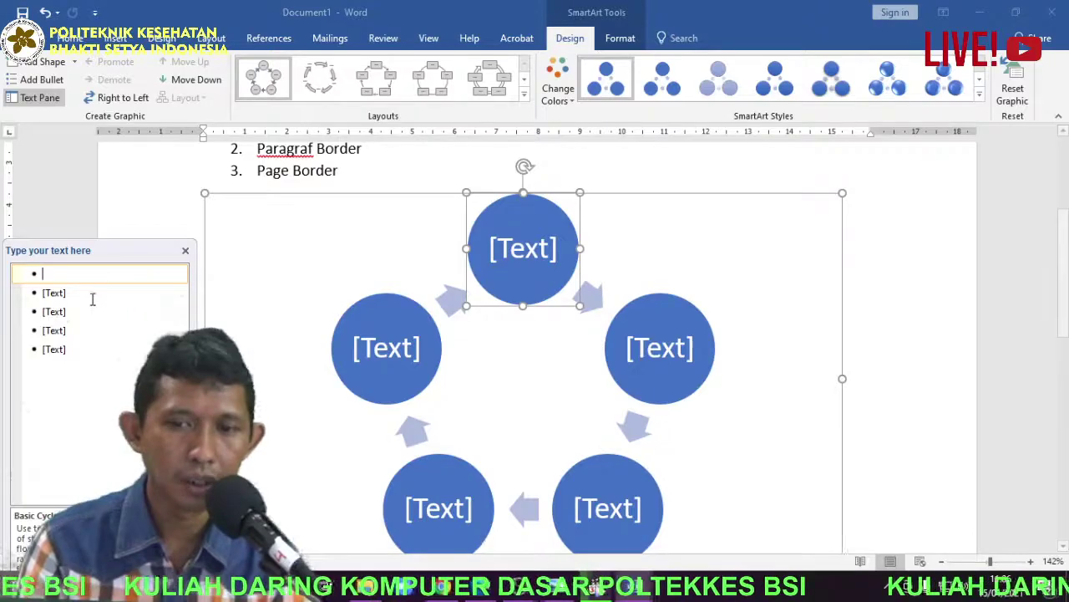
click(522, 249)
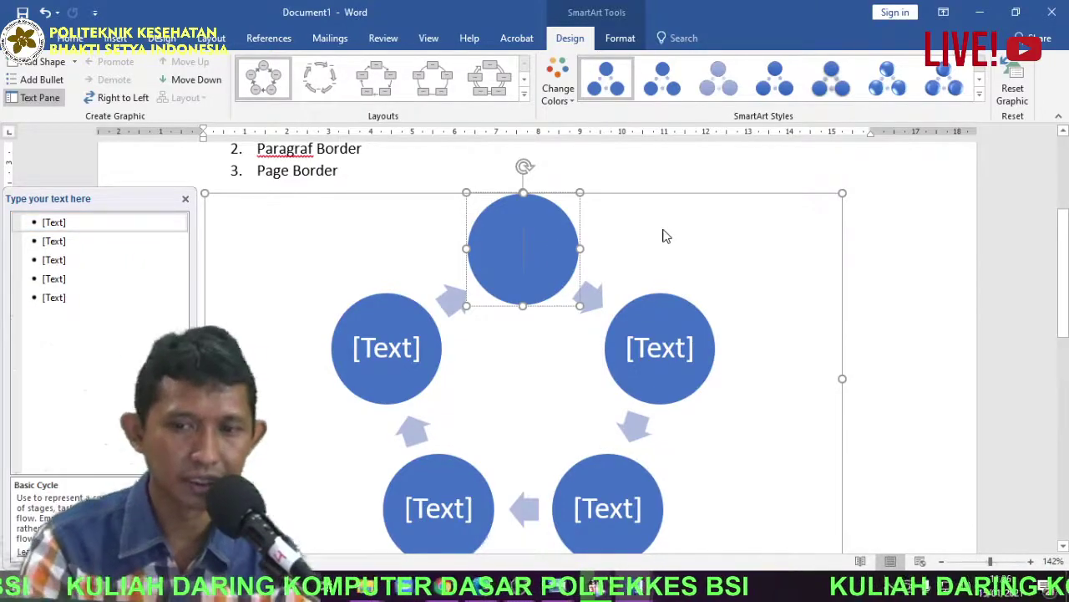
text(1)
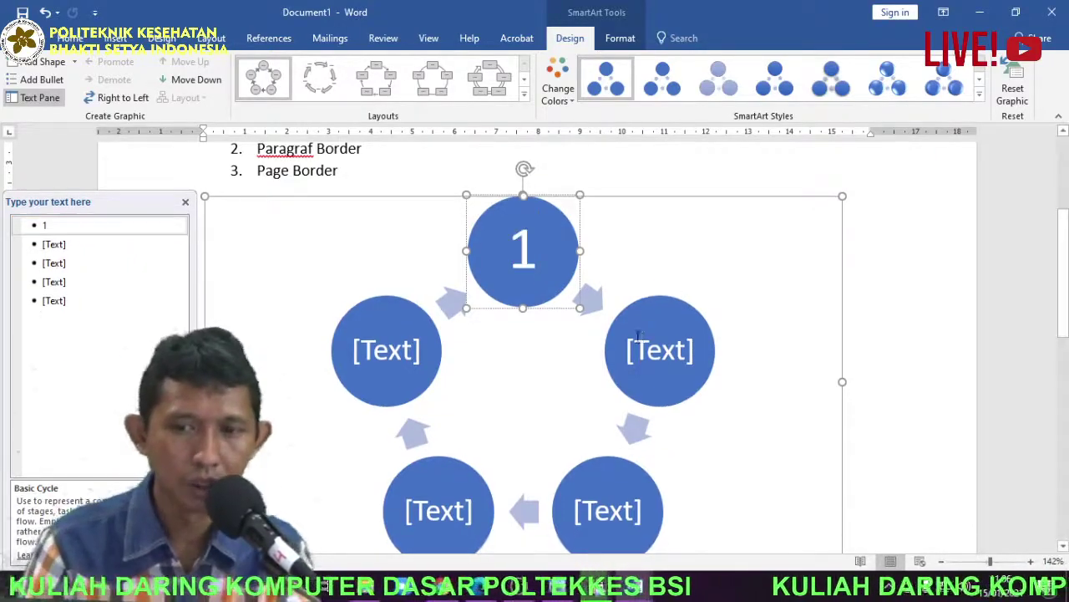
click(666, 356)
text(2)
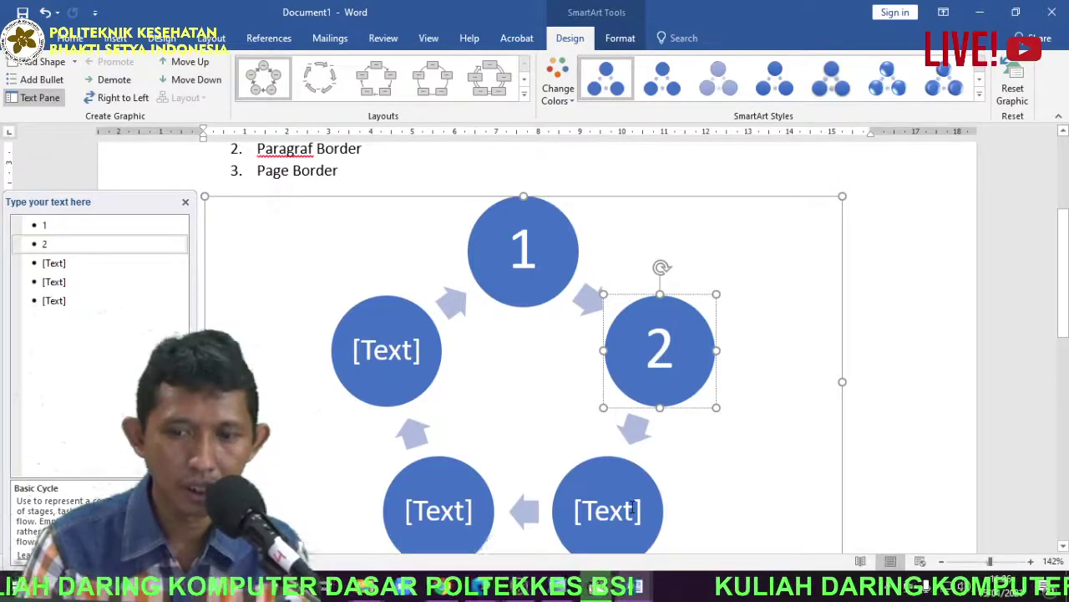
click(633, 506)
text(3)
click(448, 510)
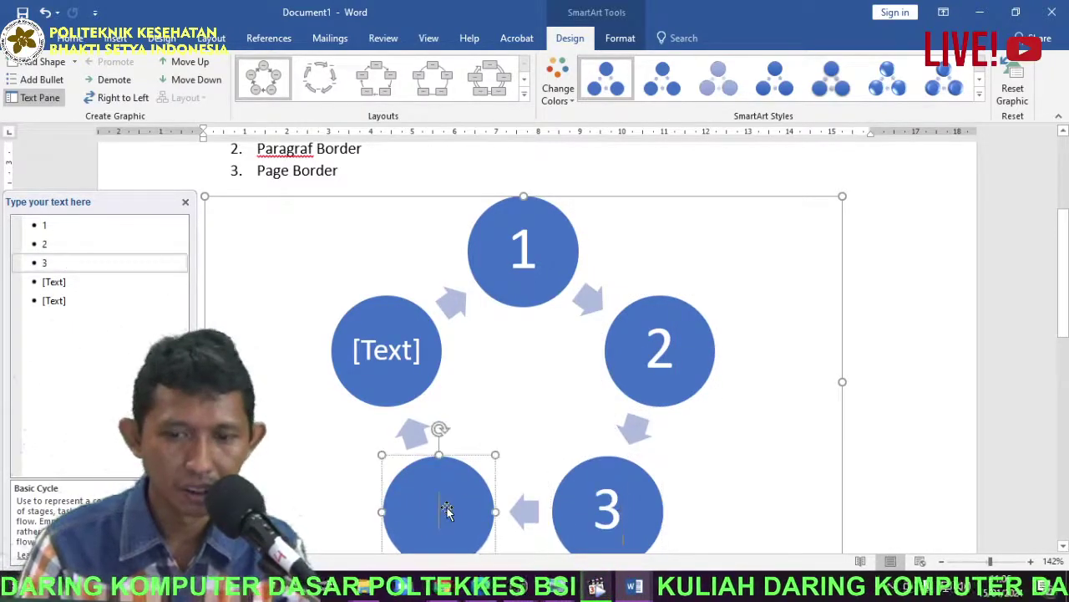
text(4)
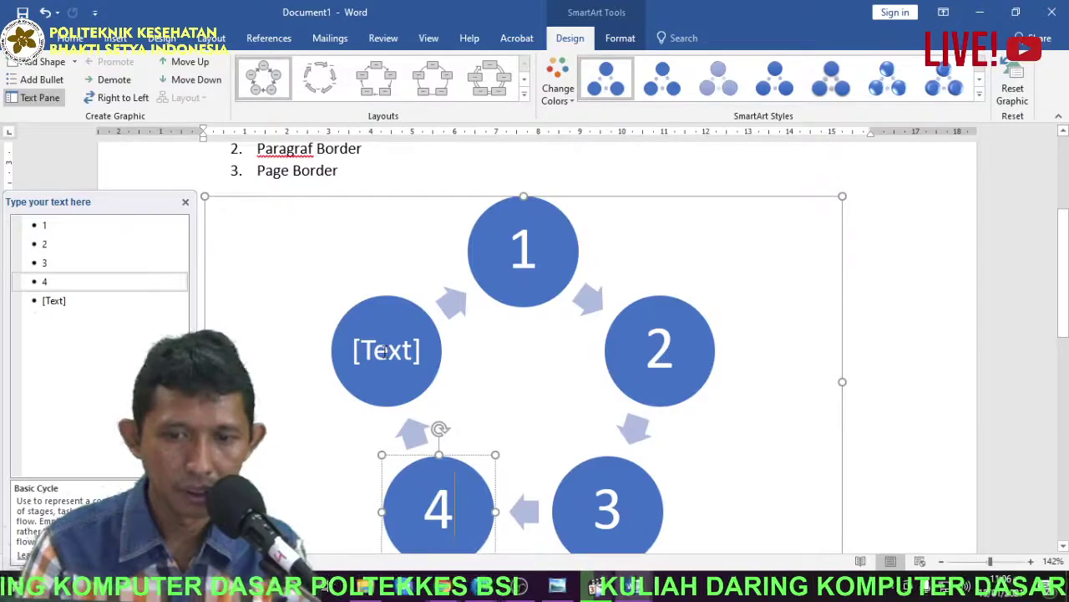
click(385, 351)
text(5)
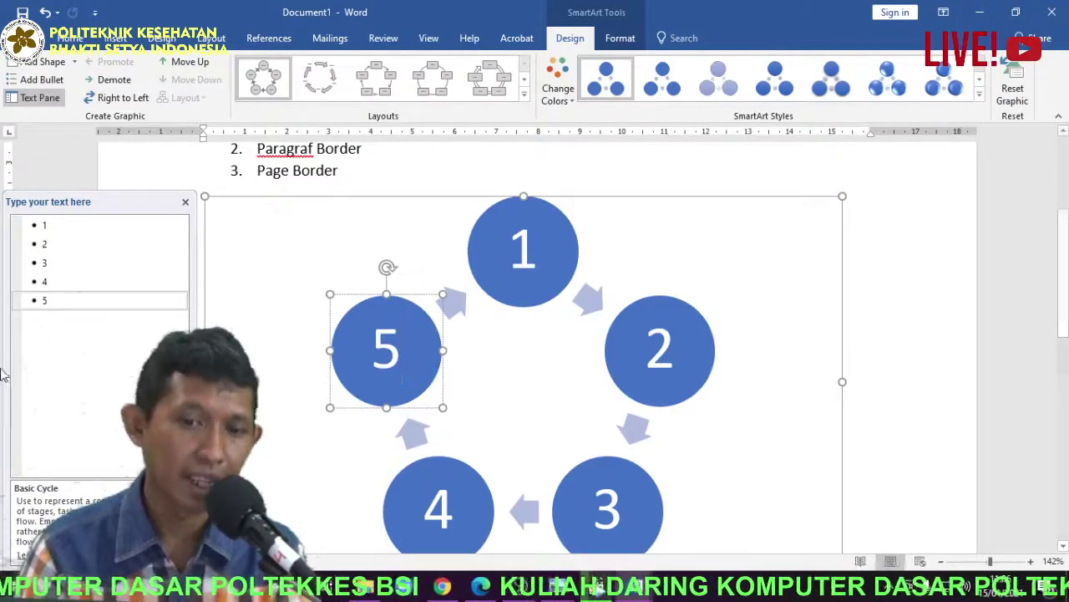
Hide the cycle graphic's text pane, select the whole graphic and show the text pane again
click(66, 302)
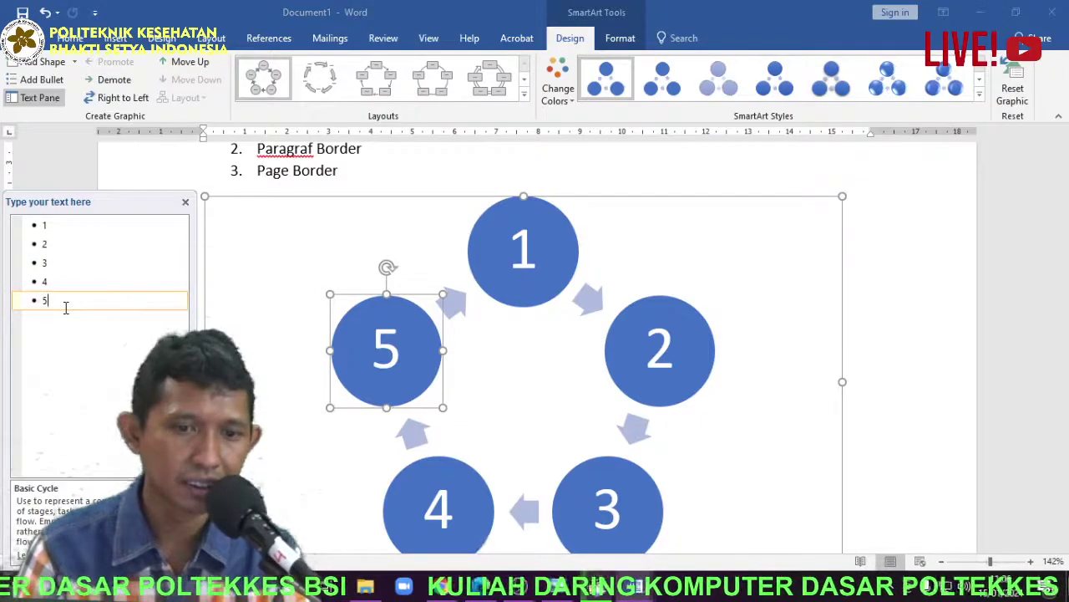
click(185, 202)
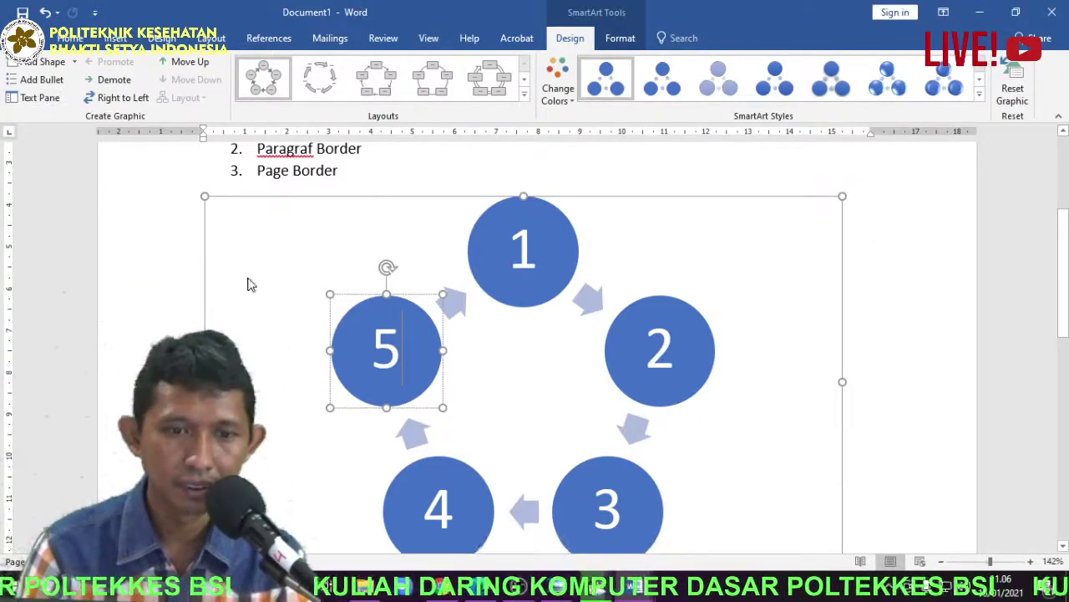
click(210, 219)
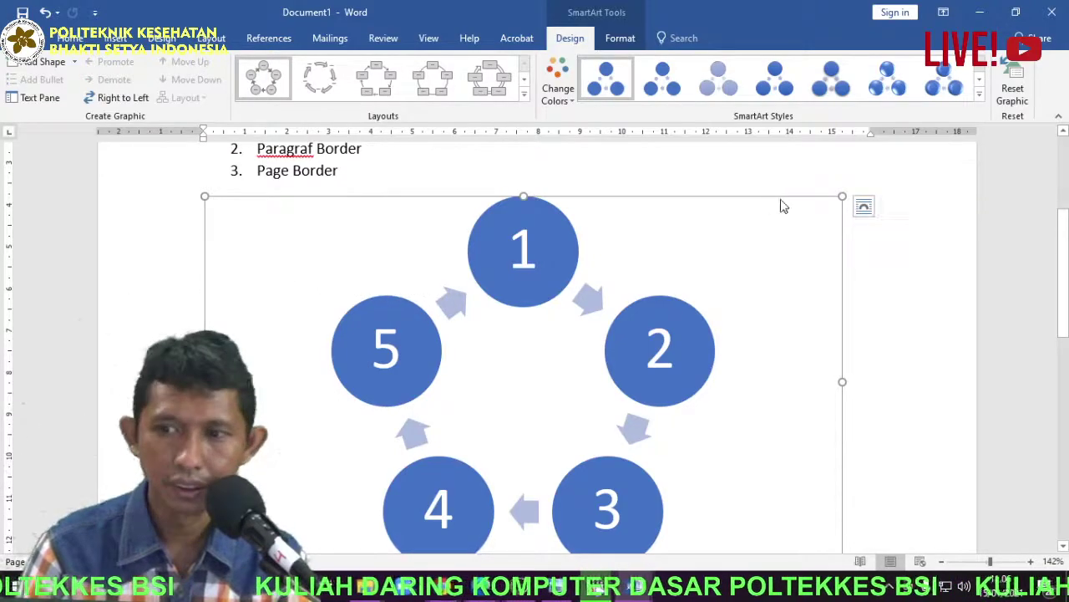
click(33, 96)
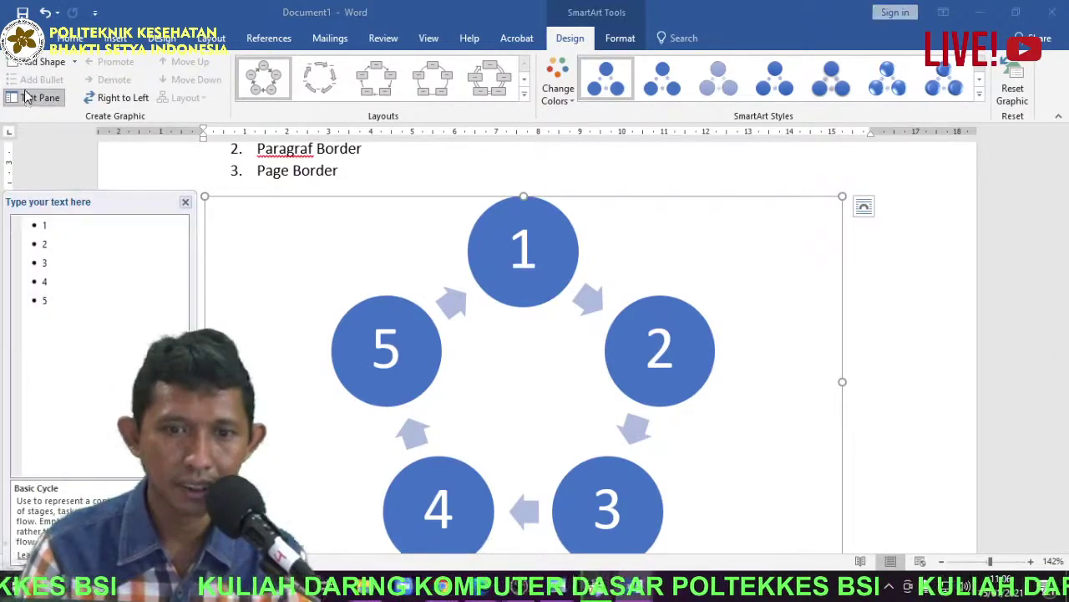
Add two more circles labelled 6 and 7 after 5 in the cycle graphic, then deselect the graphic
click(48, 300)
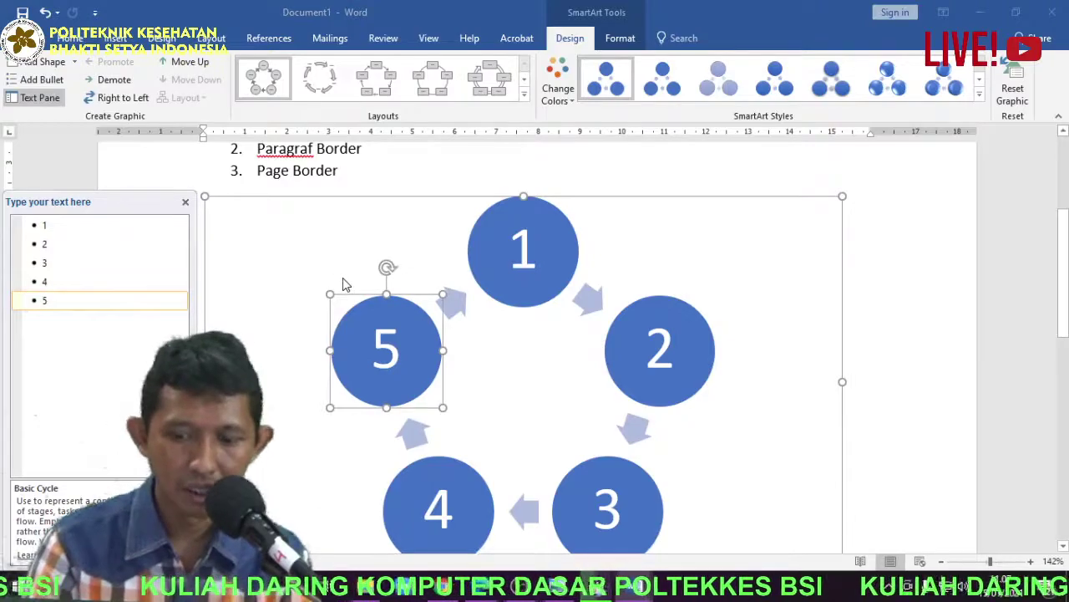
key(Return)
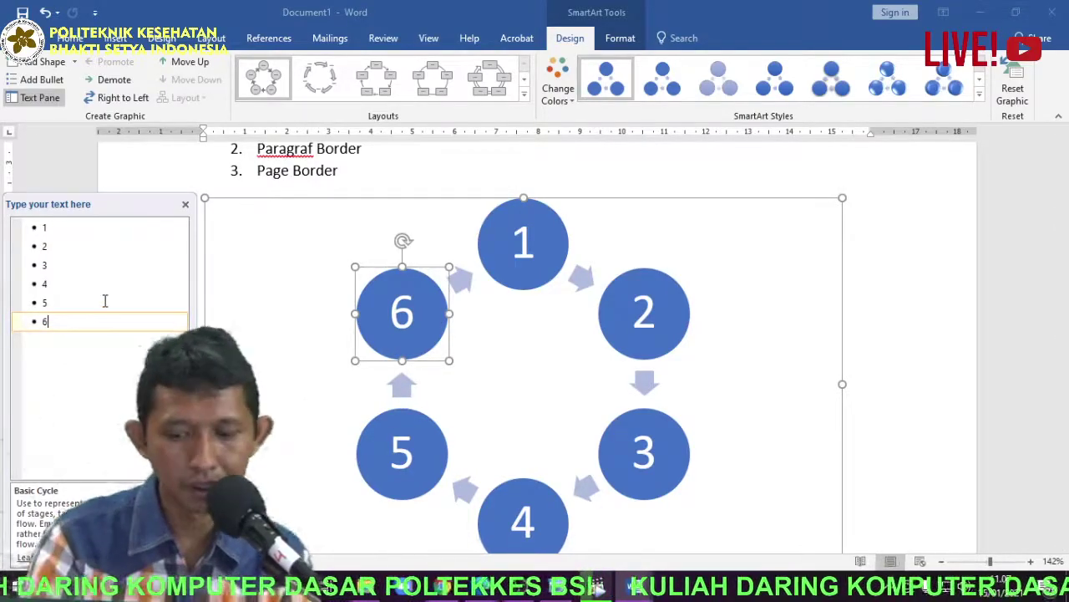
key(Return)
text(7)
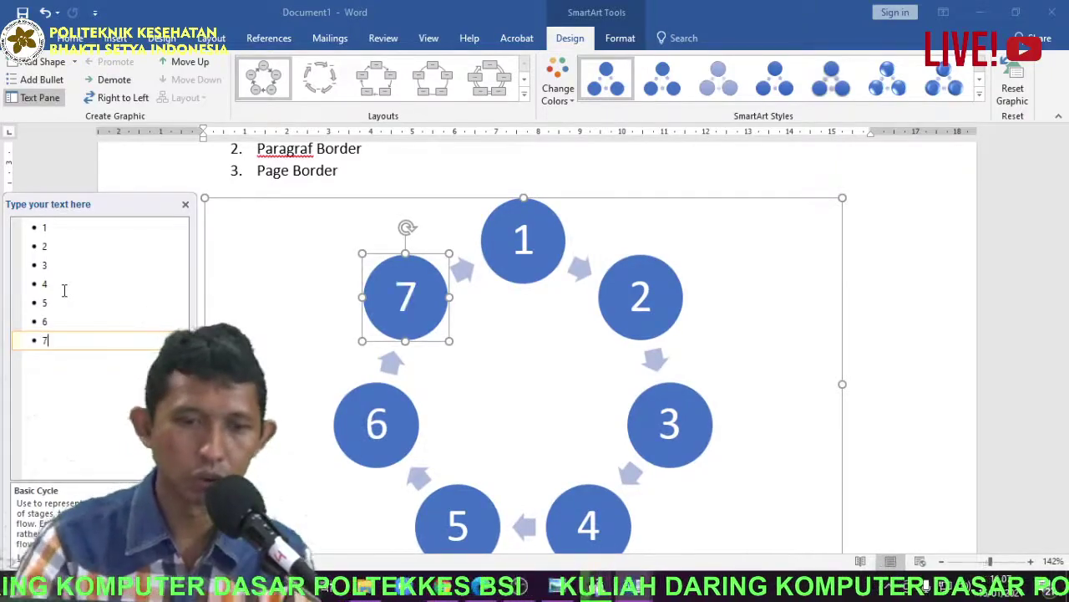
click(909, 375)
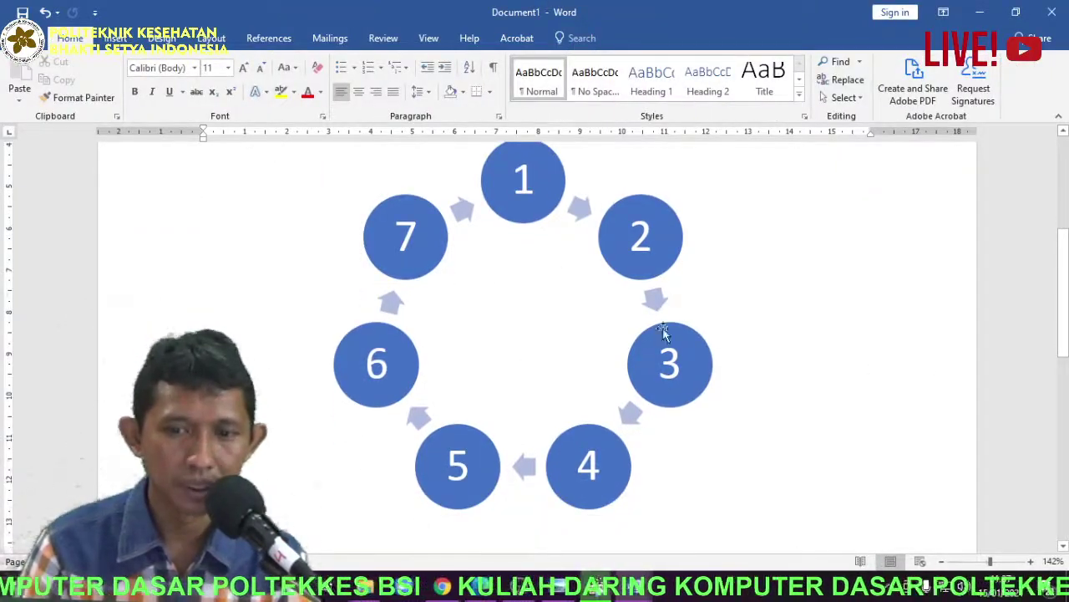
Insert an Organization Chart SmartArt graphic from the Hierarchy category below the cycle graphic
scroll(619, 414, down, 4)
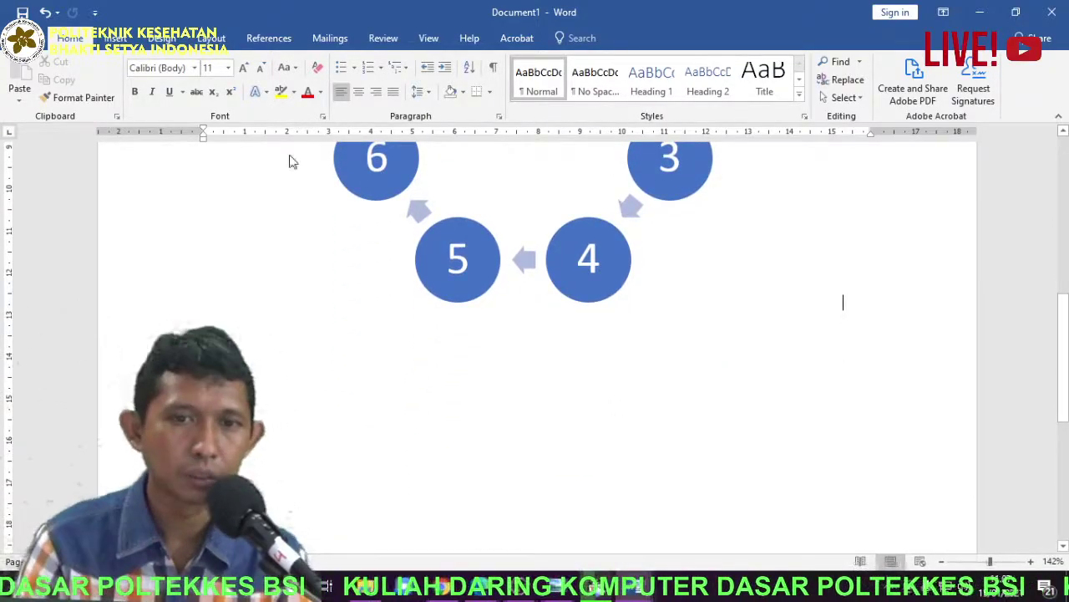
click(115, 38)
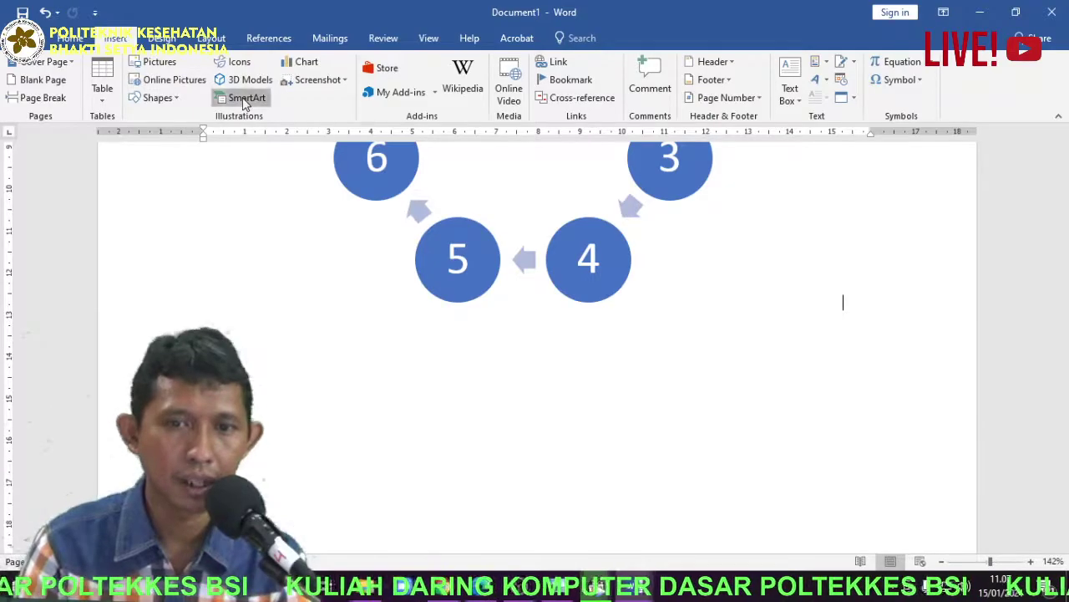
click(245, 99)
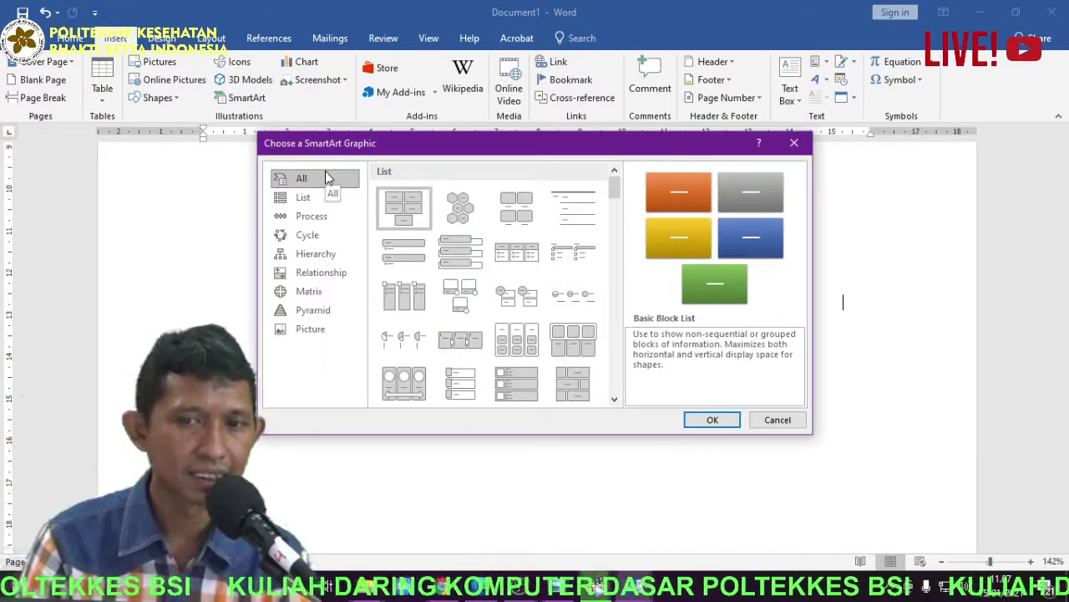
click(325, 255)
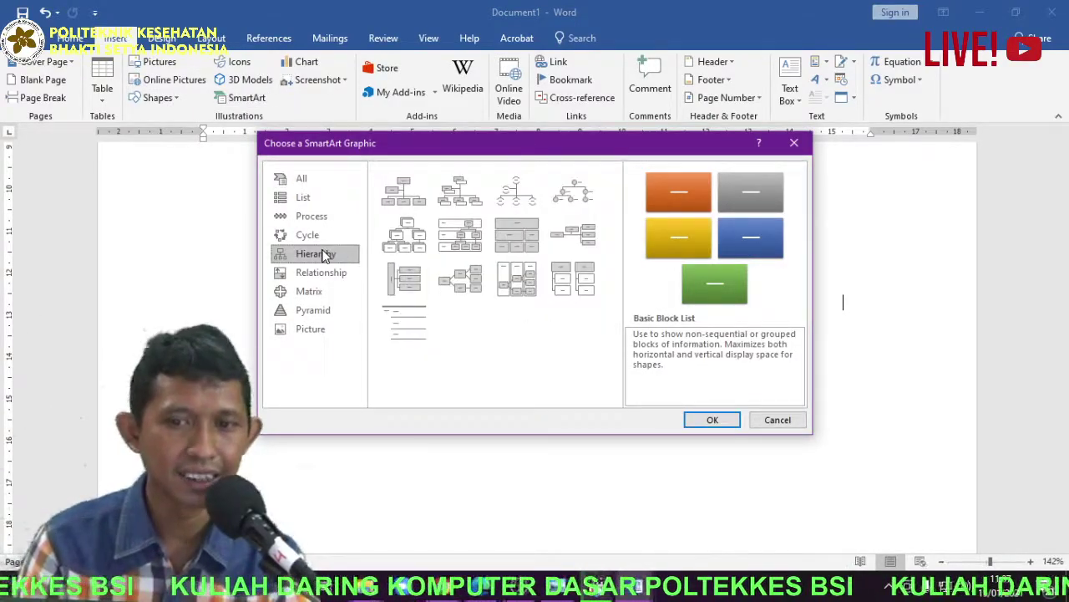
click(410, 208)
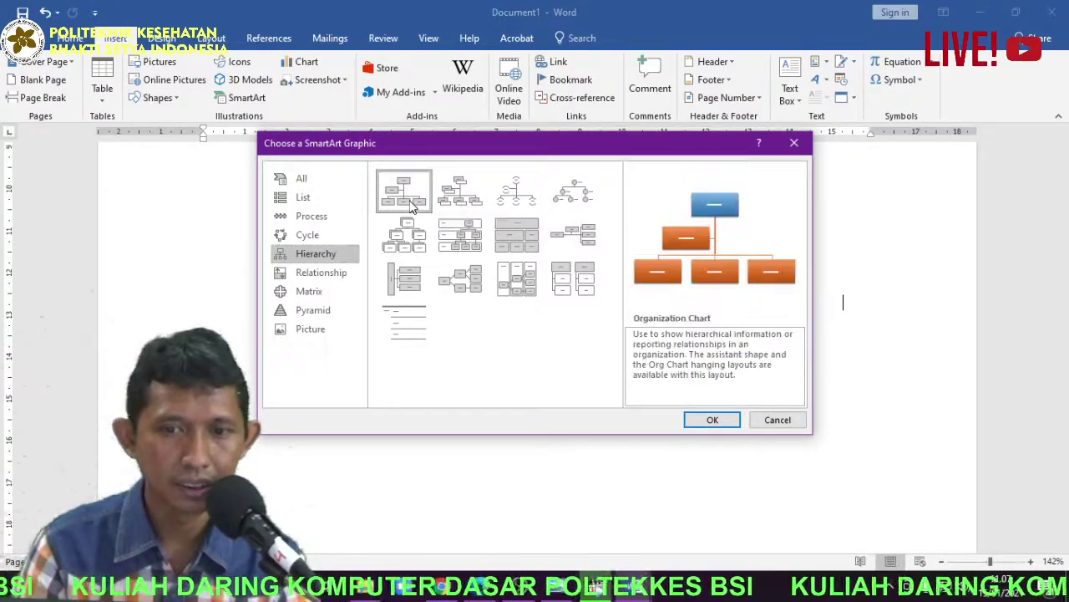
click(711, 420)
Label the organization chart's topmost box Ketua and the assistant box beneath it Wakil
scroll(452, 384, down, 3)
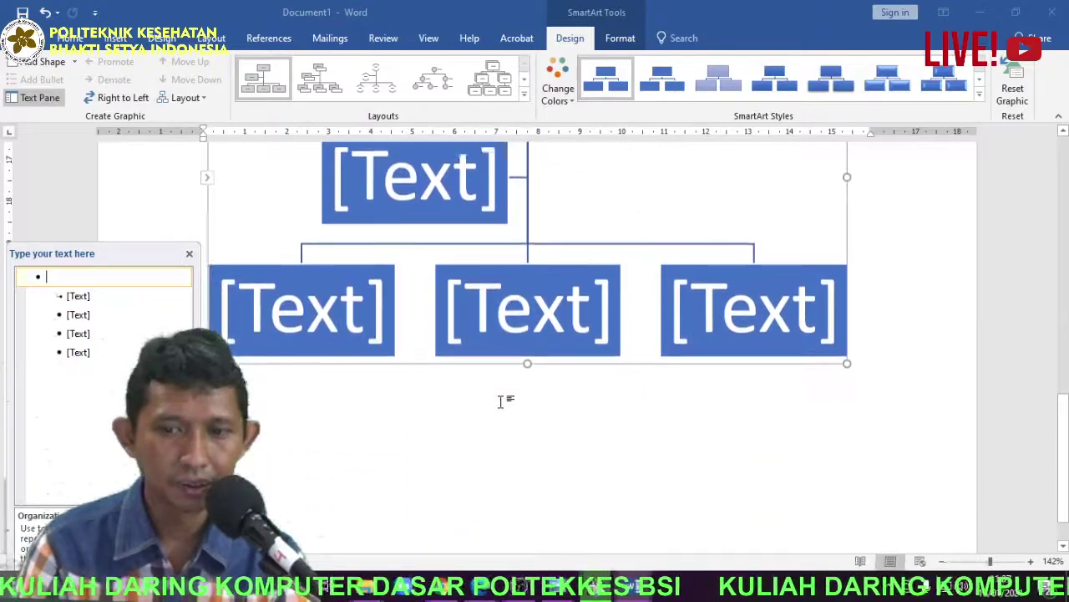
scroll(501, 393, up, 2)
click(550, 216)
text(Ketua)
click(445, 340)
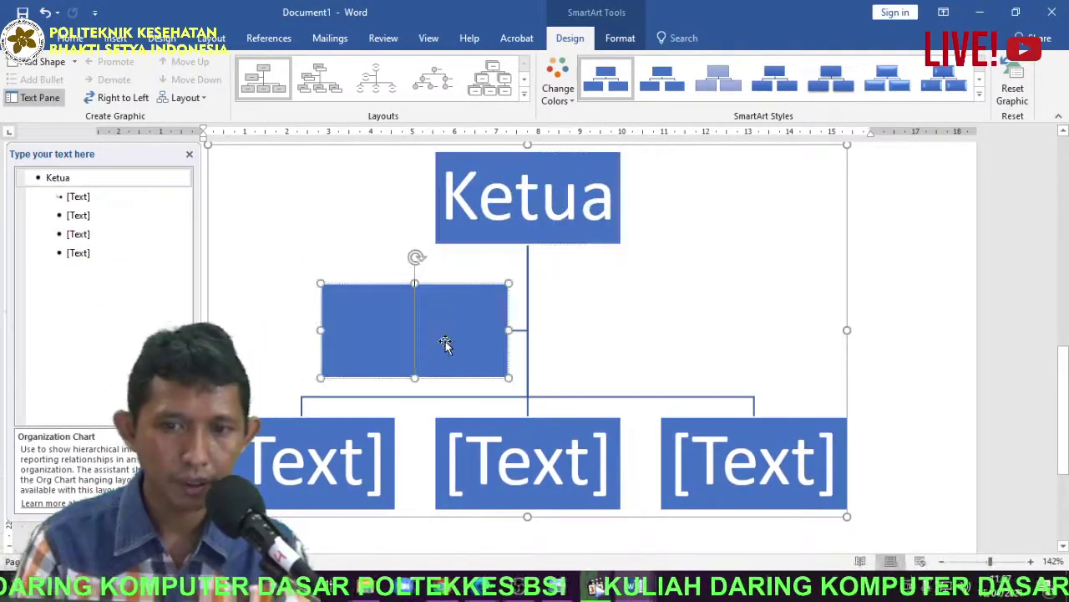
text(Wakil)
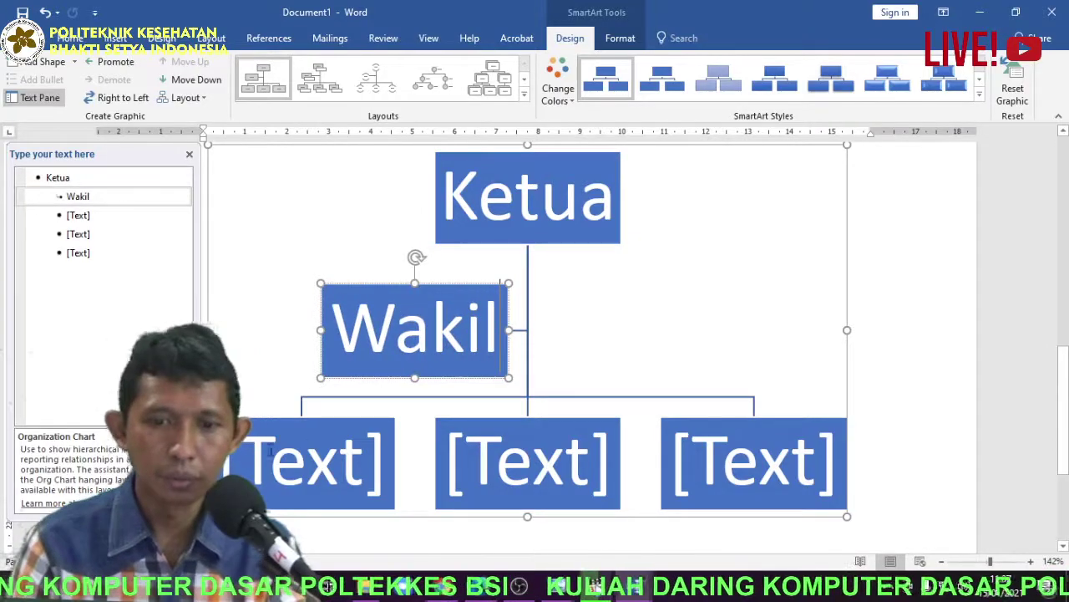
Label the three lowest boxes of the organization chart Bendahar, Sekteraris and Seksi from left to right
click(303, 472)
text(Bendahar)
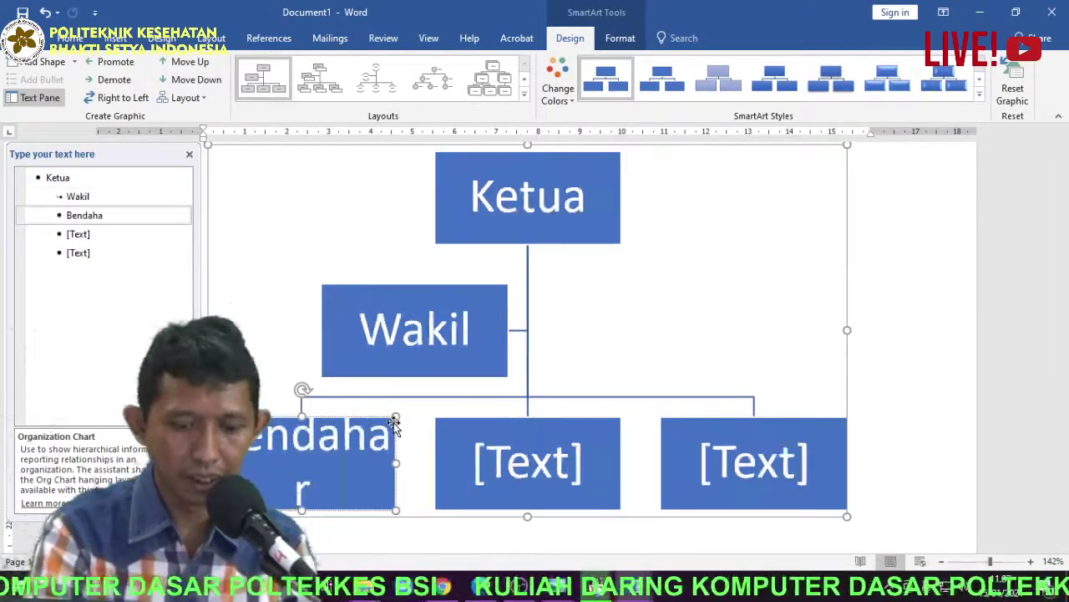
click(543, 468)
text(Sekte)
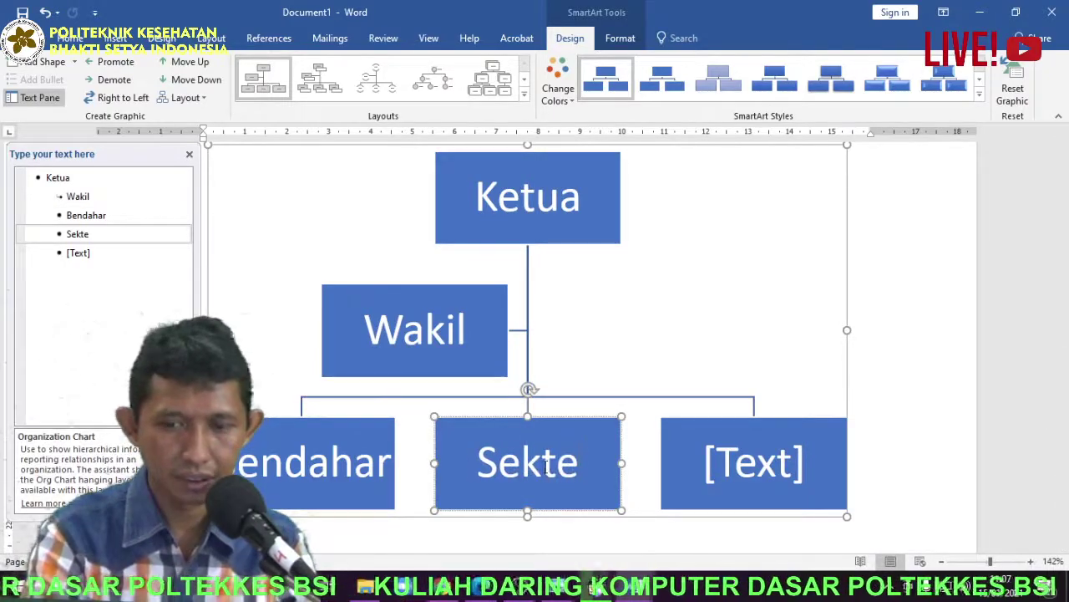
text(raris)
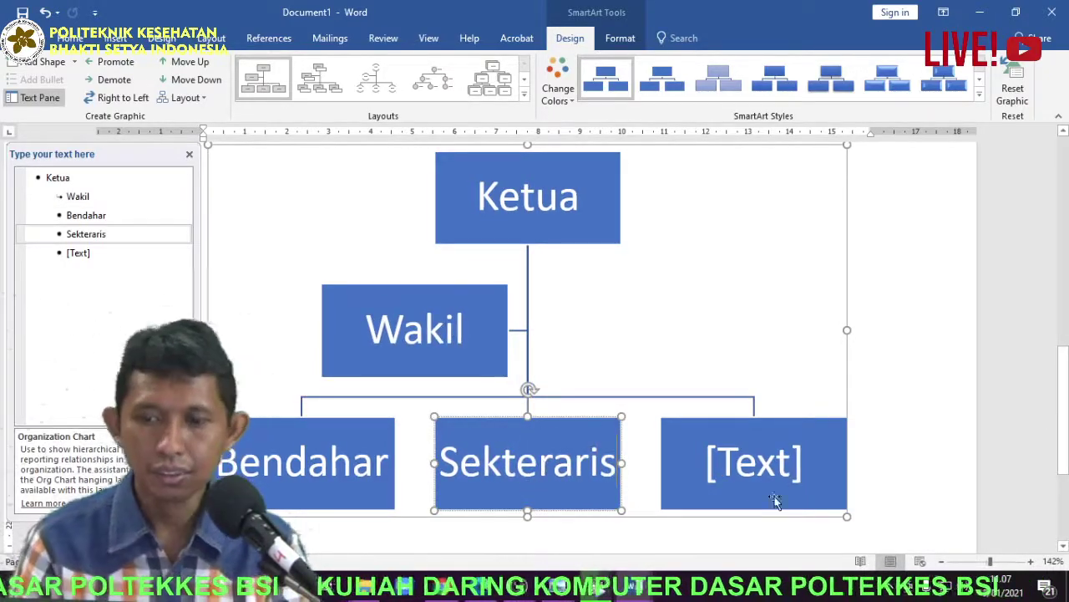
click(742, 464)
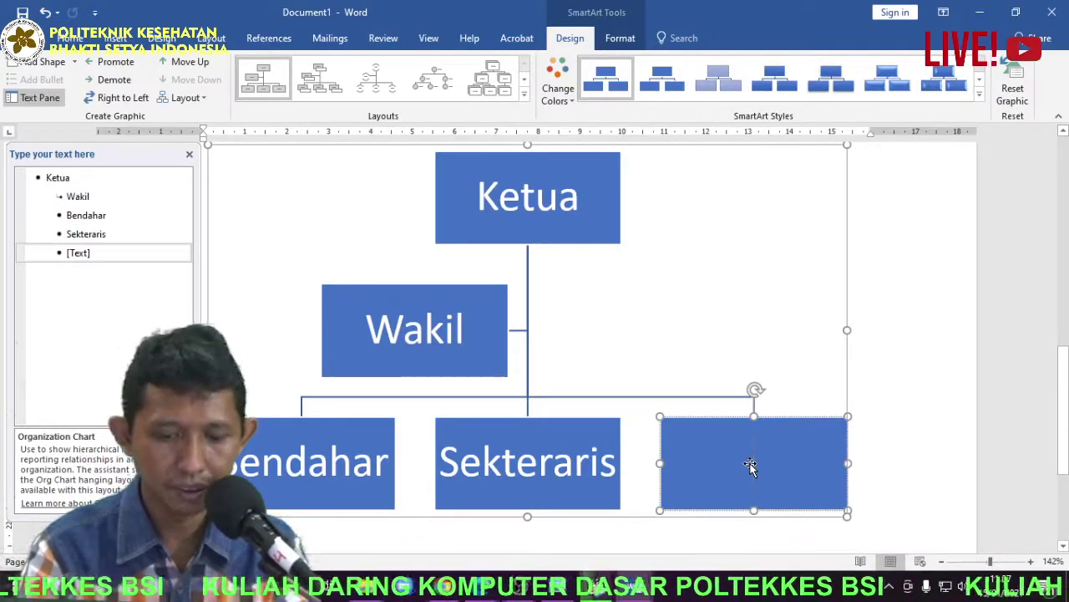
text(S)
key(BackSpace)
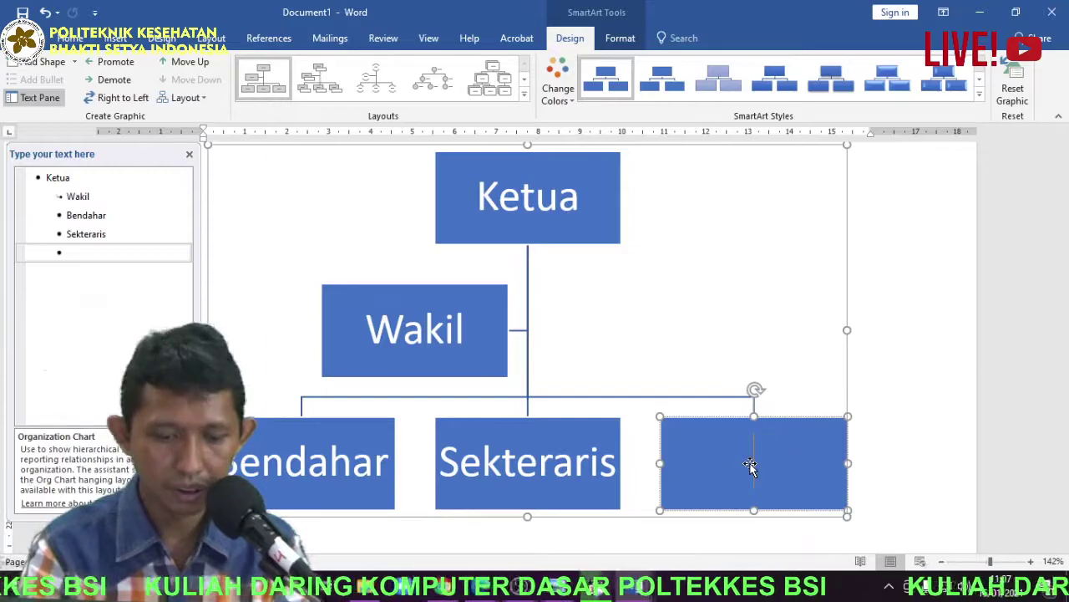
text(Seksi)
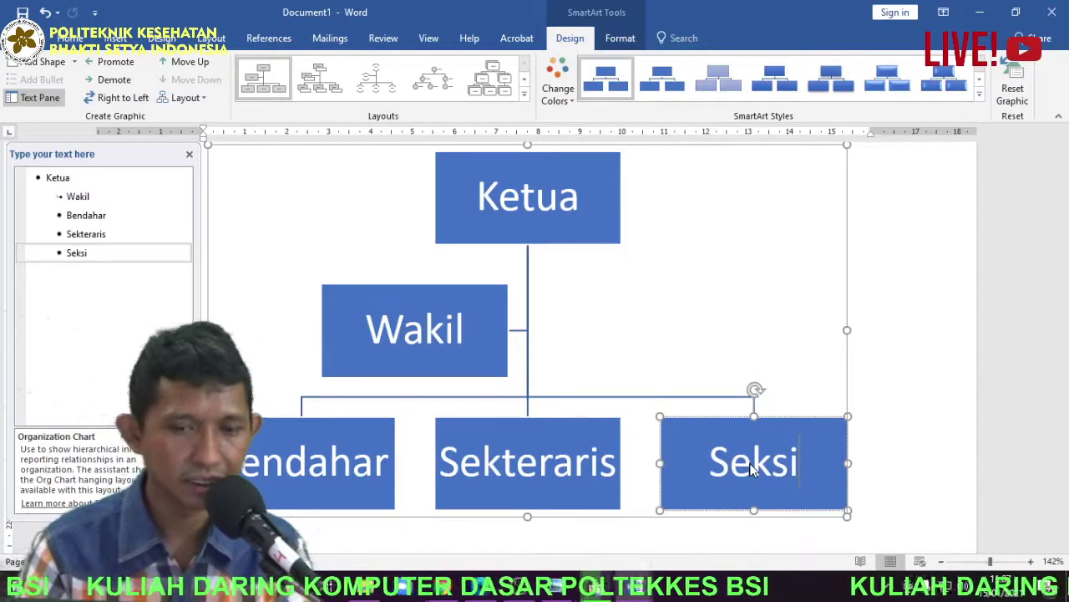
Add a shape below the Bendahar box and label it Anggota
scroll(568, 376, down, 1)
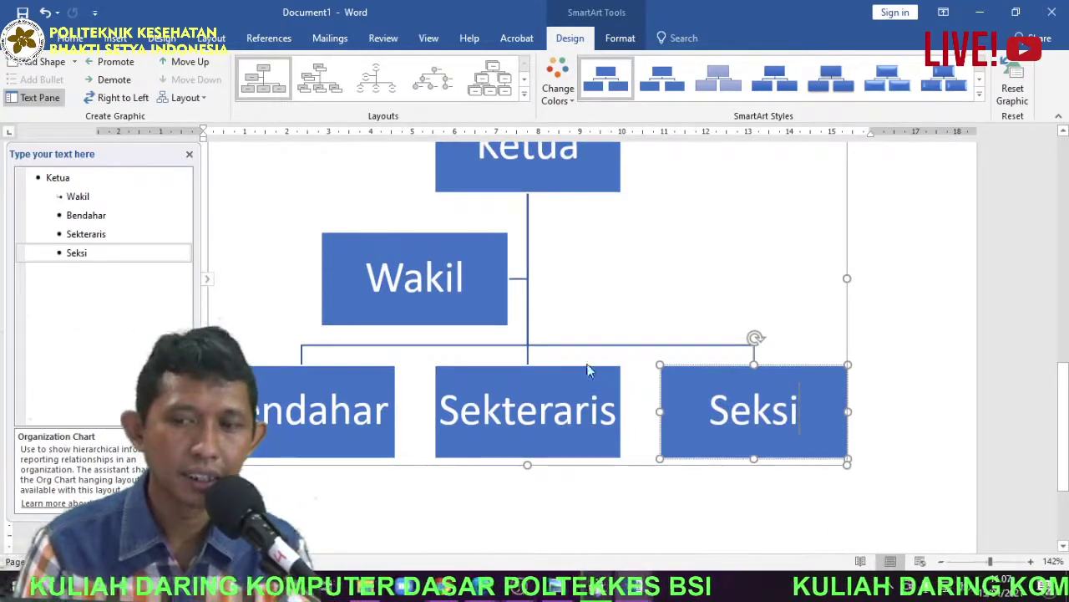
click(325, 456)
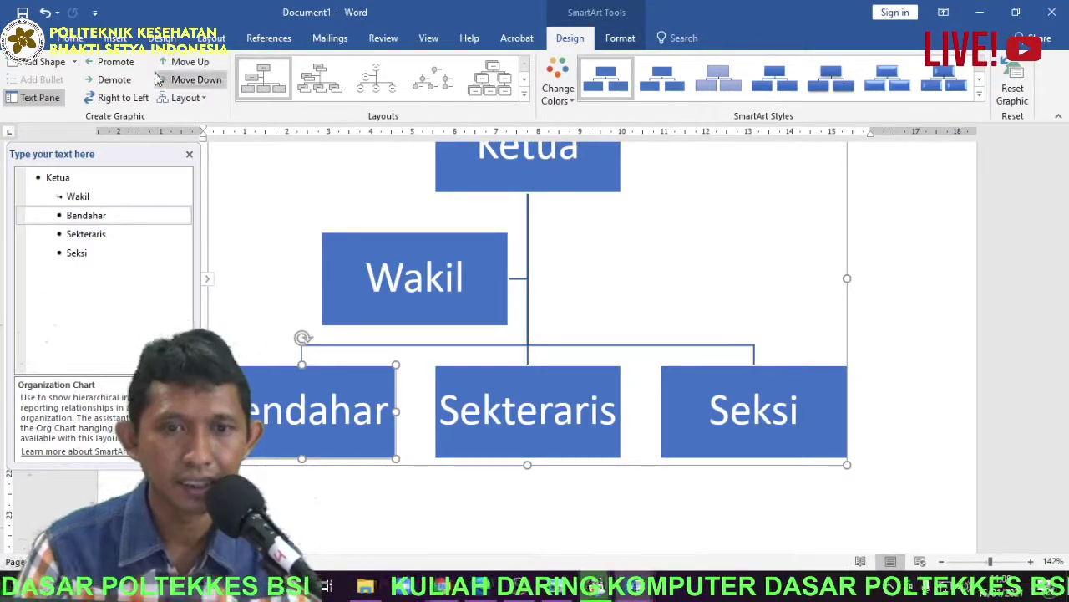
click(75, 65)
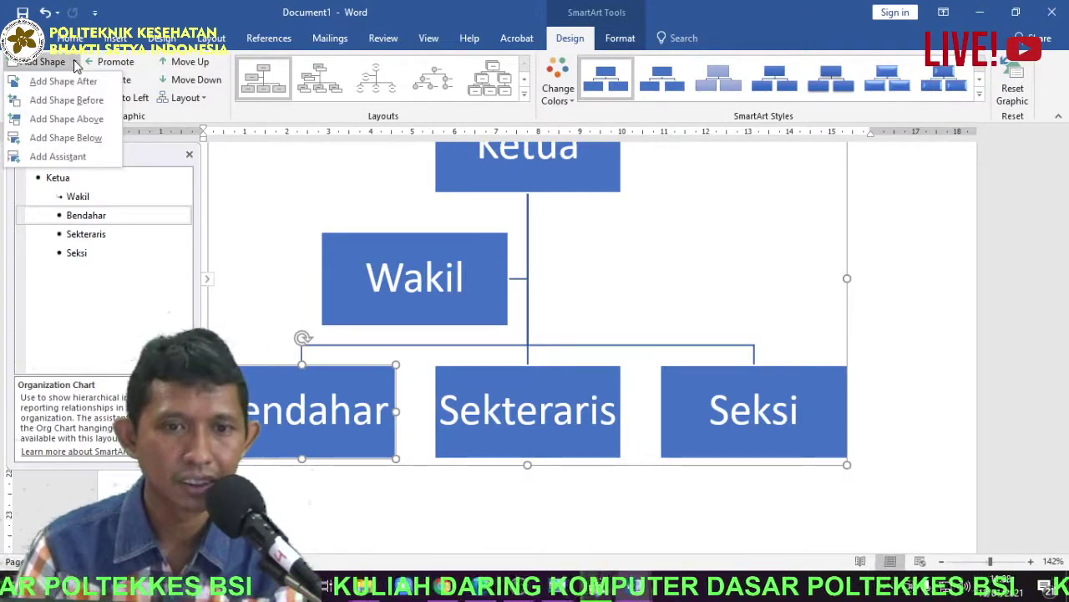
click(97, 139)
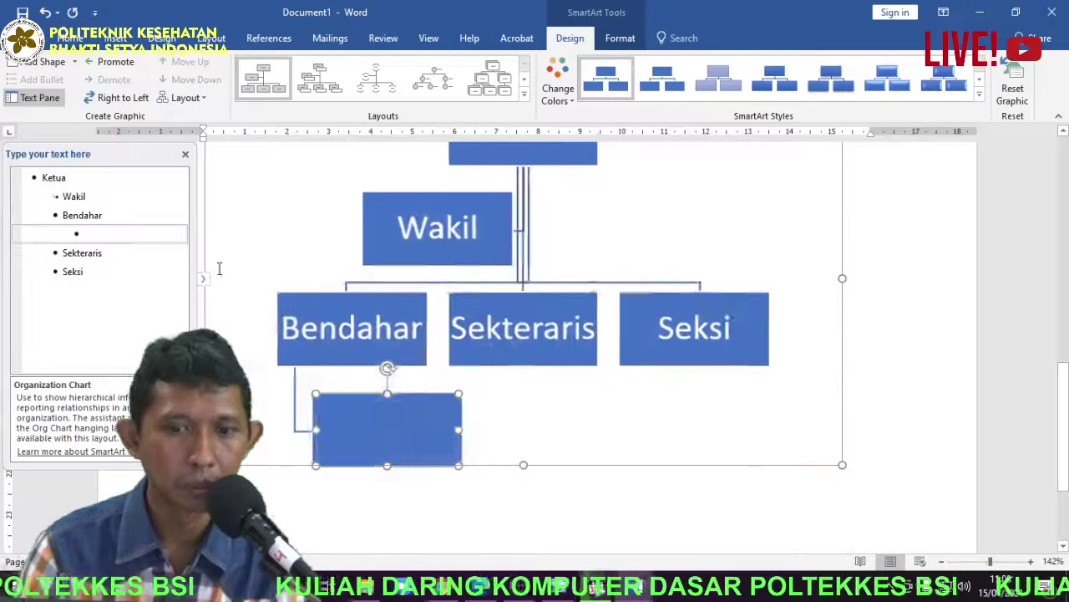
click(116, 235)
text(Anb)
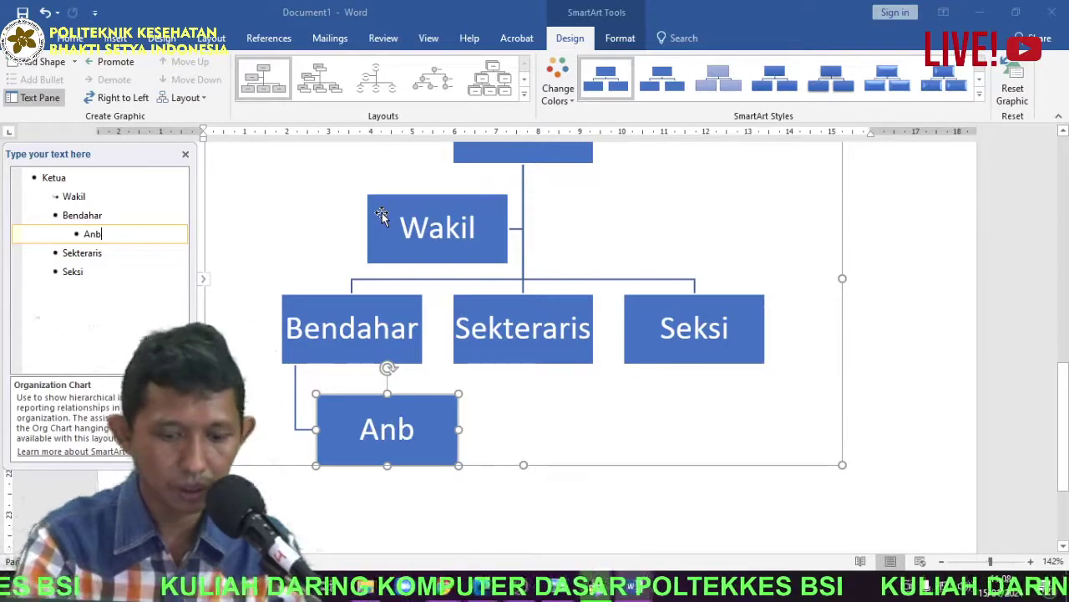
key(BackSpace)
text(ggota)
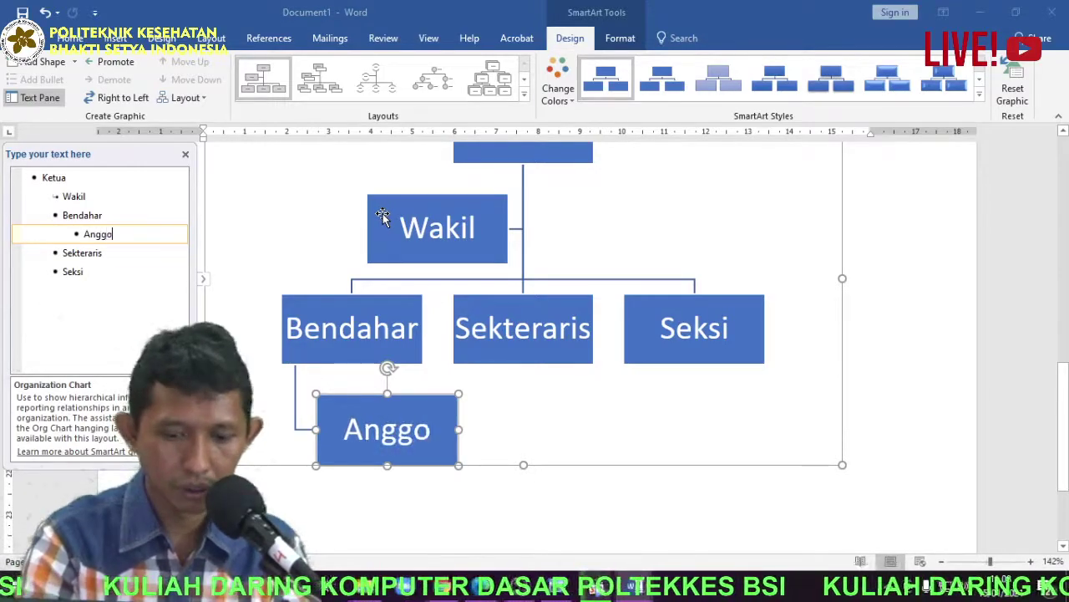
Add a shape below the Sekteraris box and label it Anggota
click(493, 365)
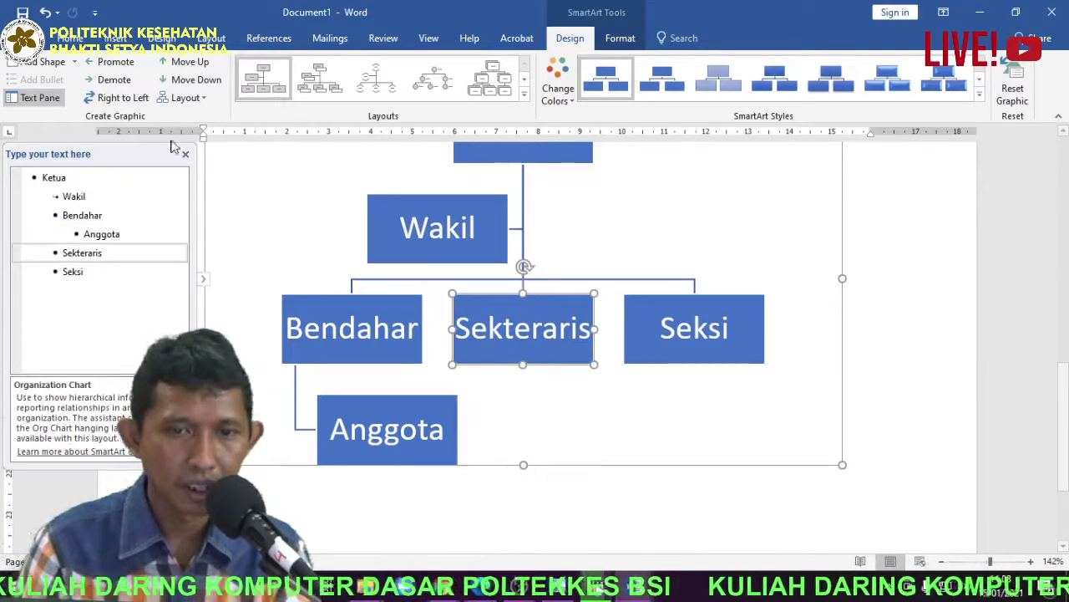
click(73, 61)
click(66, 138)
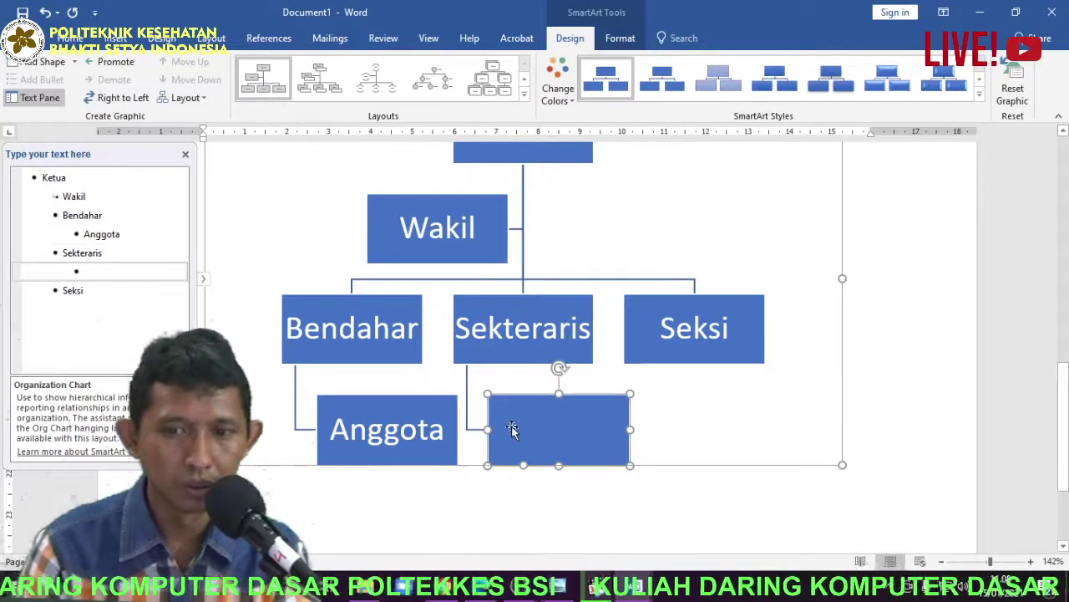
click(117, 271)
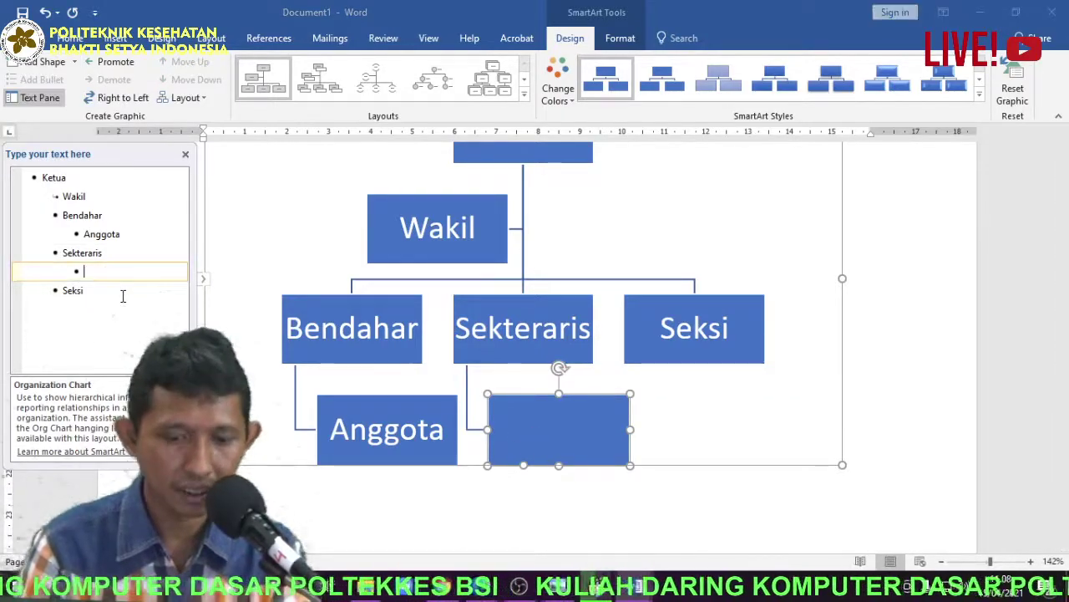
text(Anggota)
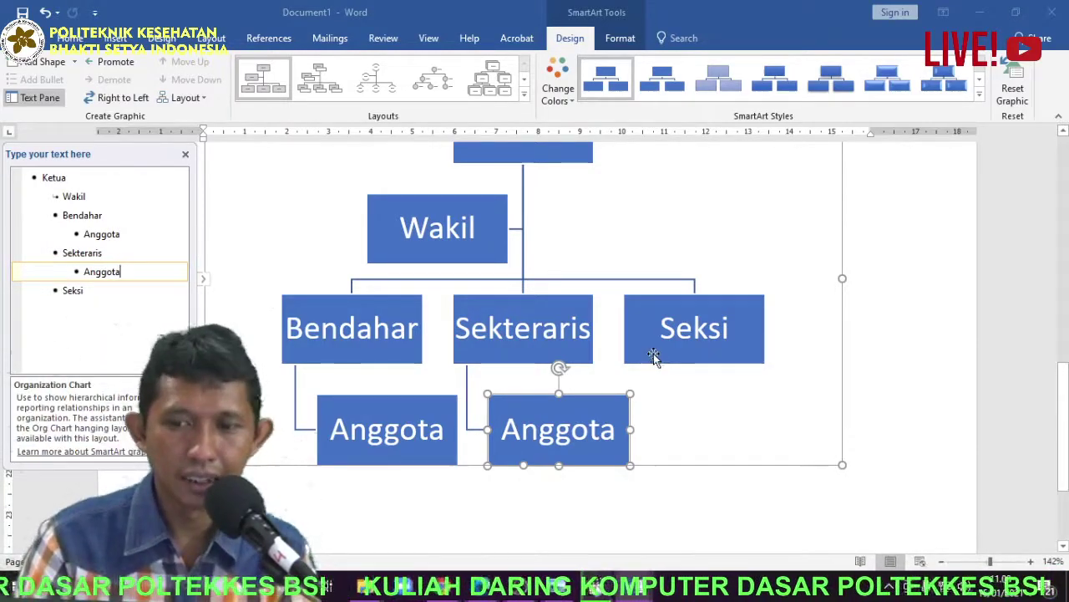
Extend the label of the Seksi box to Seksi Acara
click(700, 361)
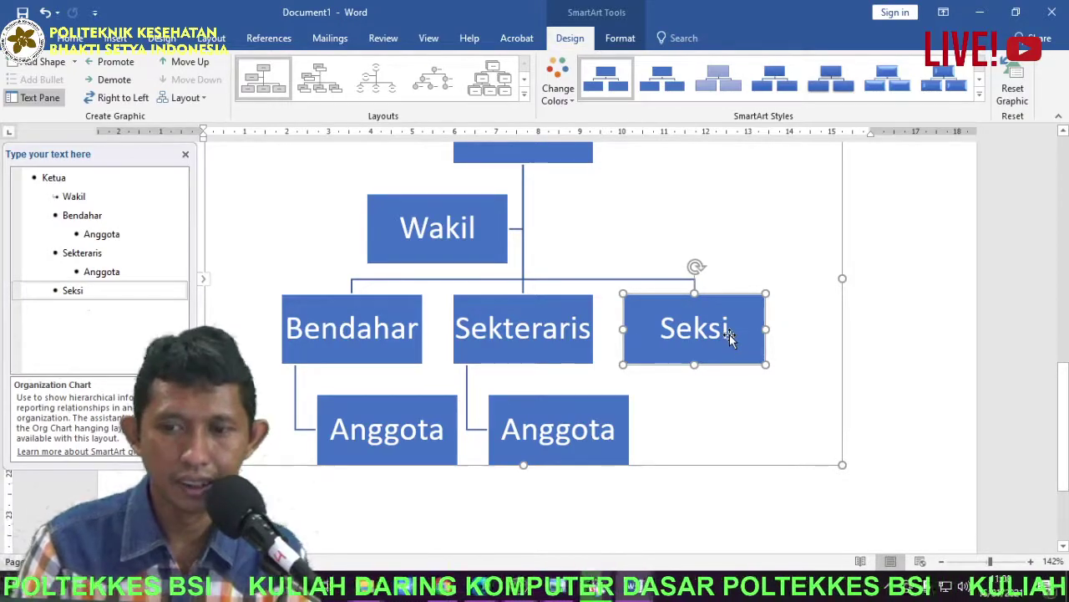
click(728, 333)
text(Acara)
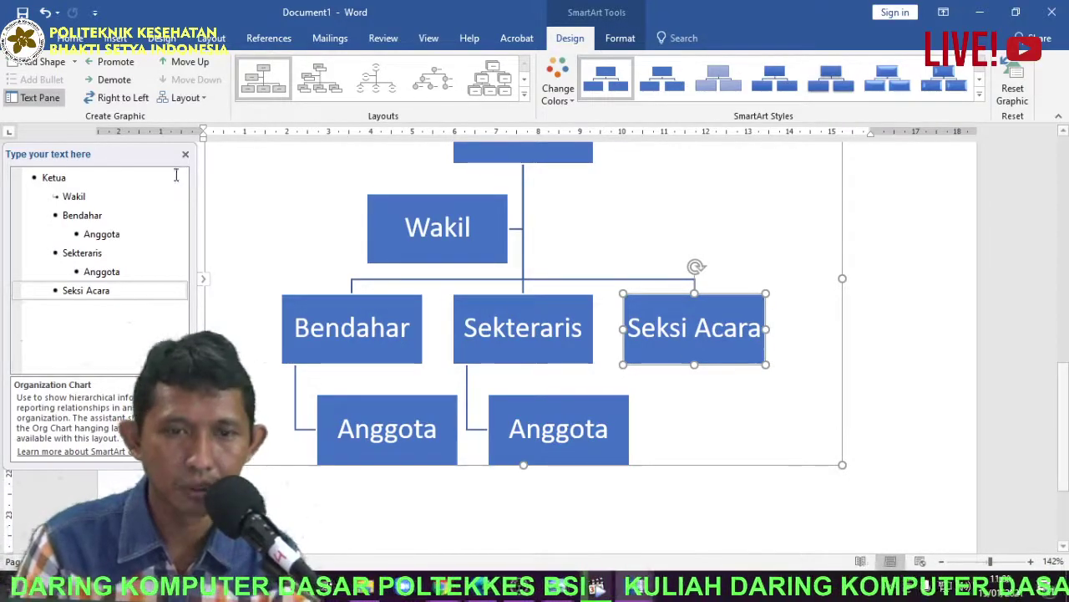
Try adding an empty shape after and before the Seksi Acara box, undoing each addition
click(75, 62)
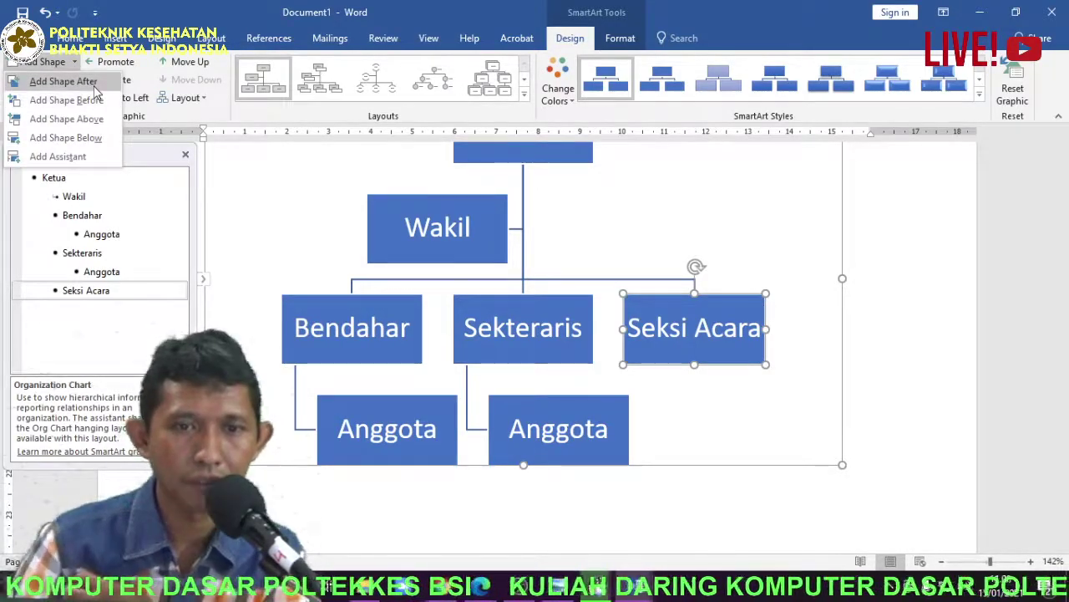
click(92, 83)
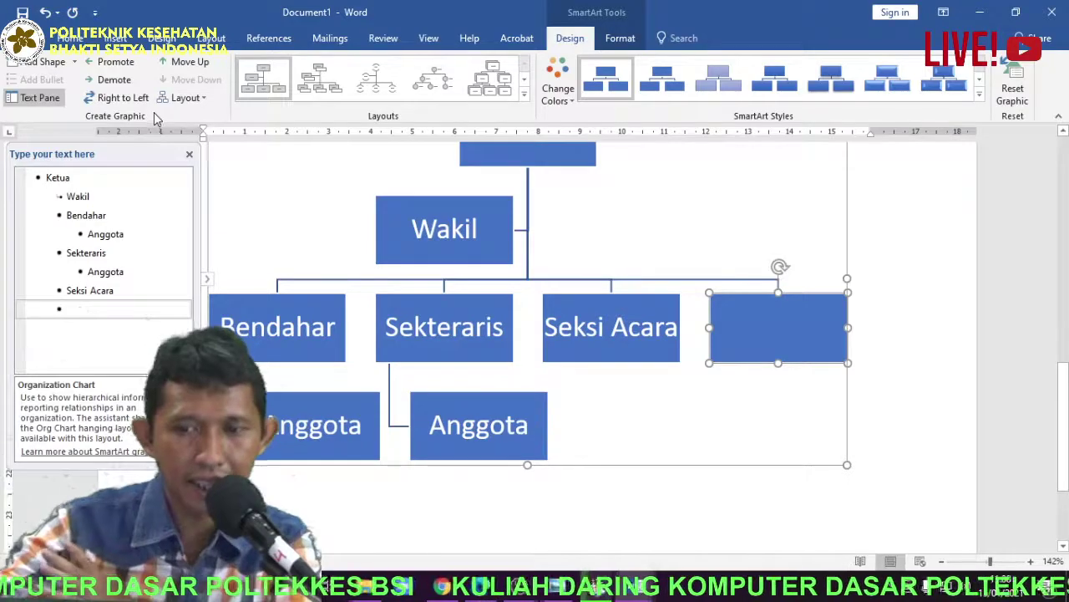
key(ctrl+z)
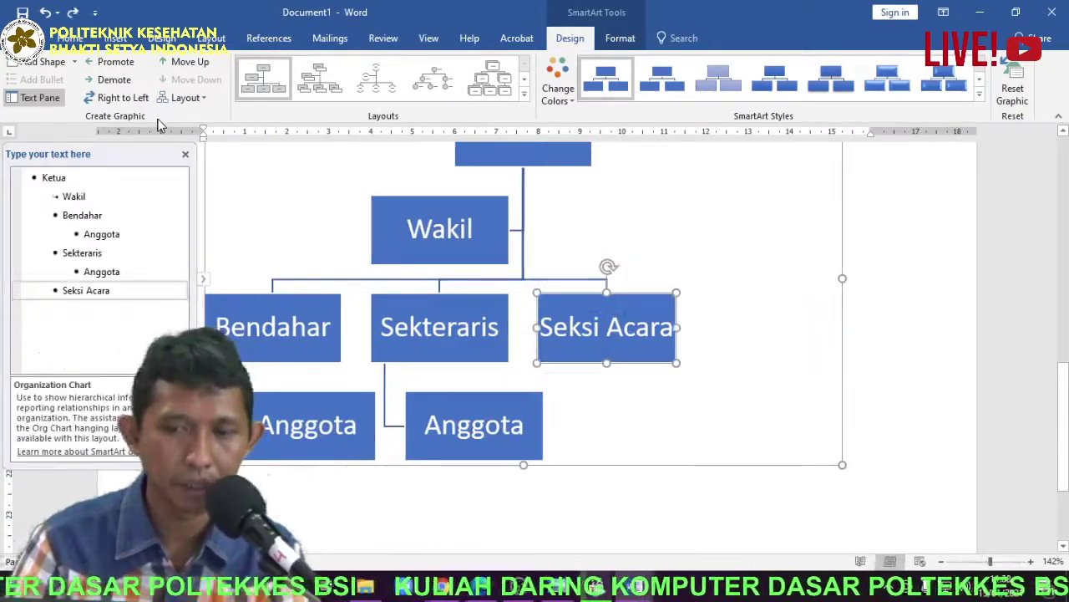
click(73, 62)
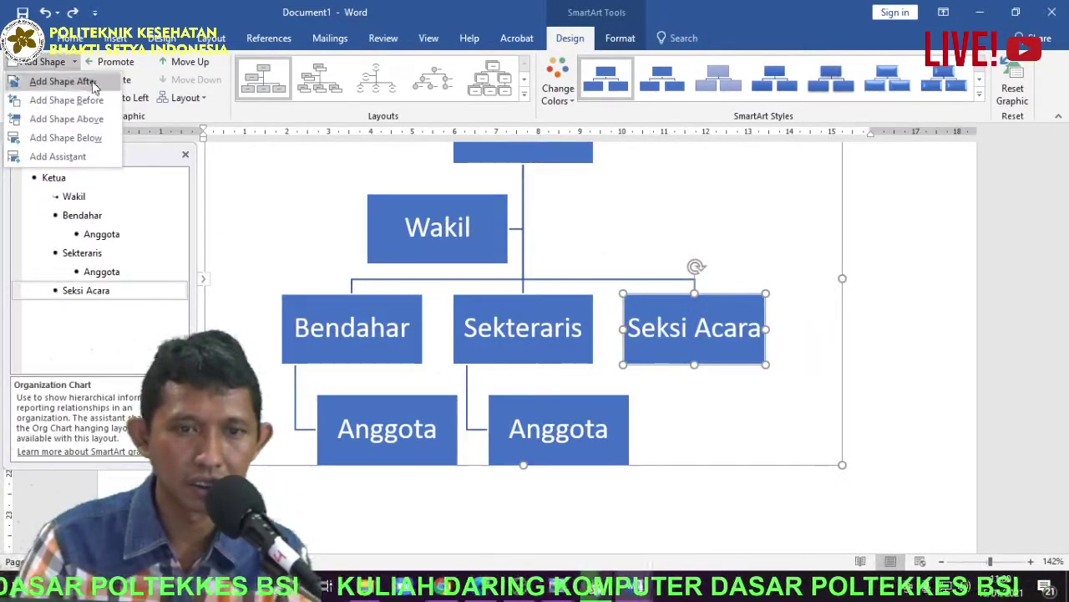
key(Escape)
key(ctrl+y)
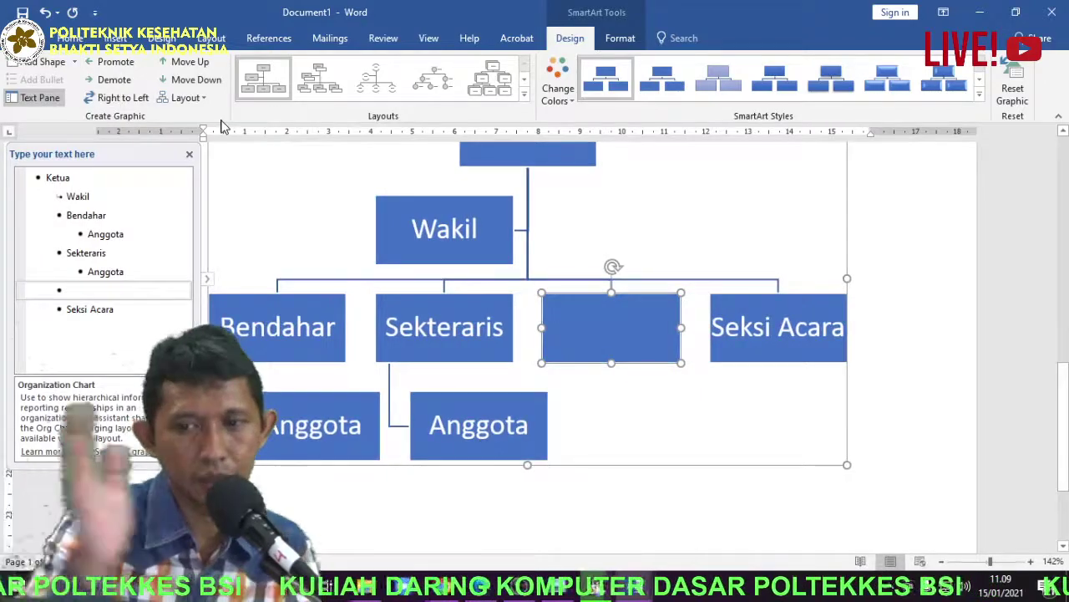
key(ctrl+z)
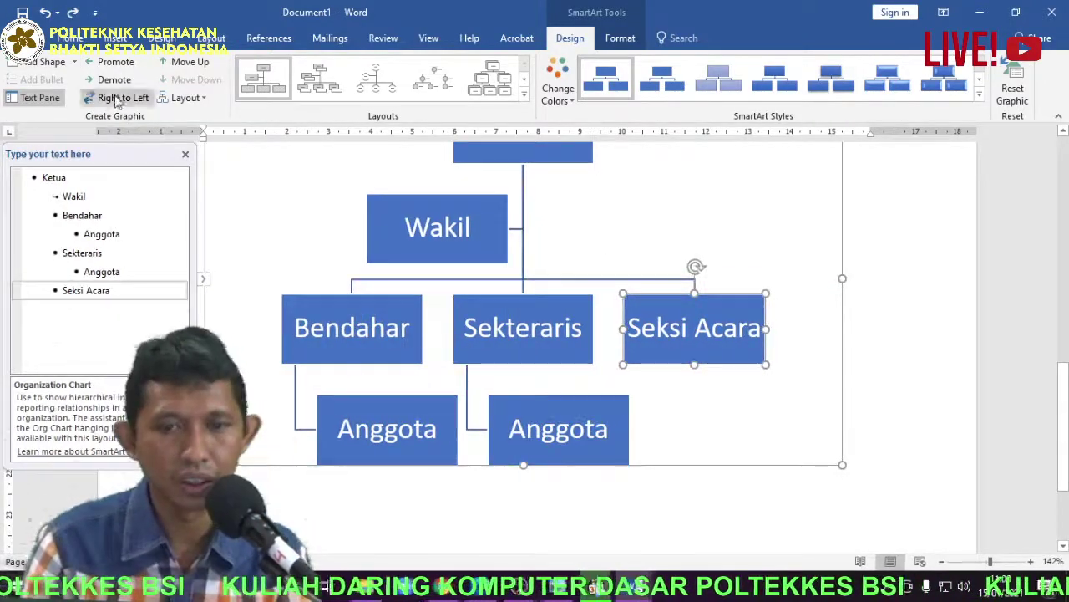
Add a shape after the Seksi Acara box and label it Seksi Perlengakapn
click(74, 62)
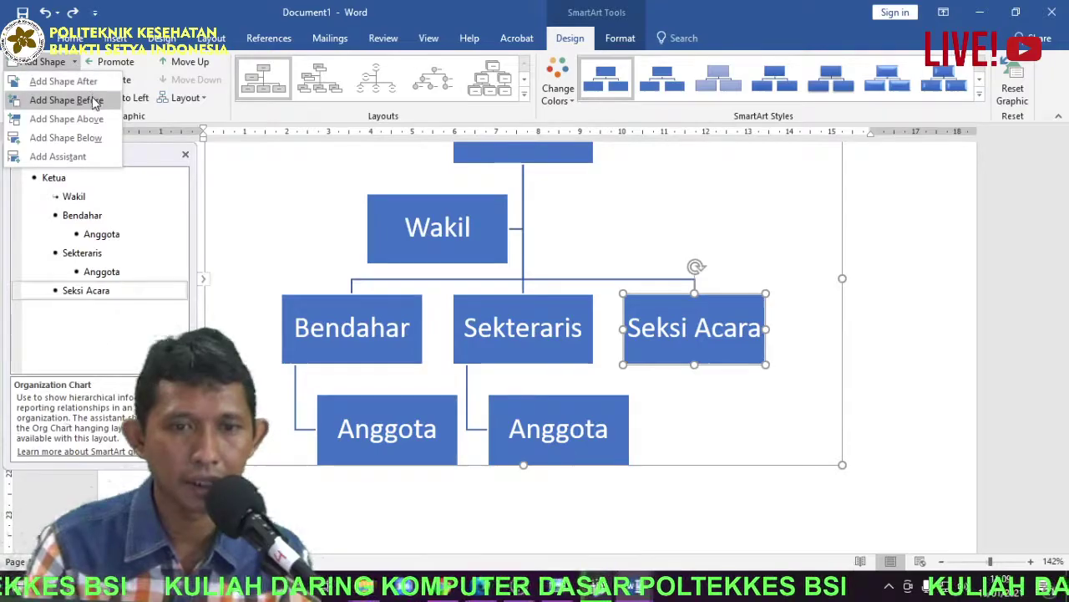
click(91, 79)
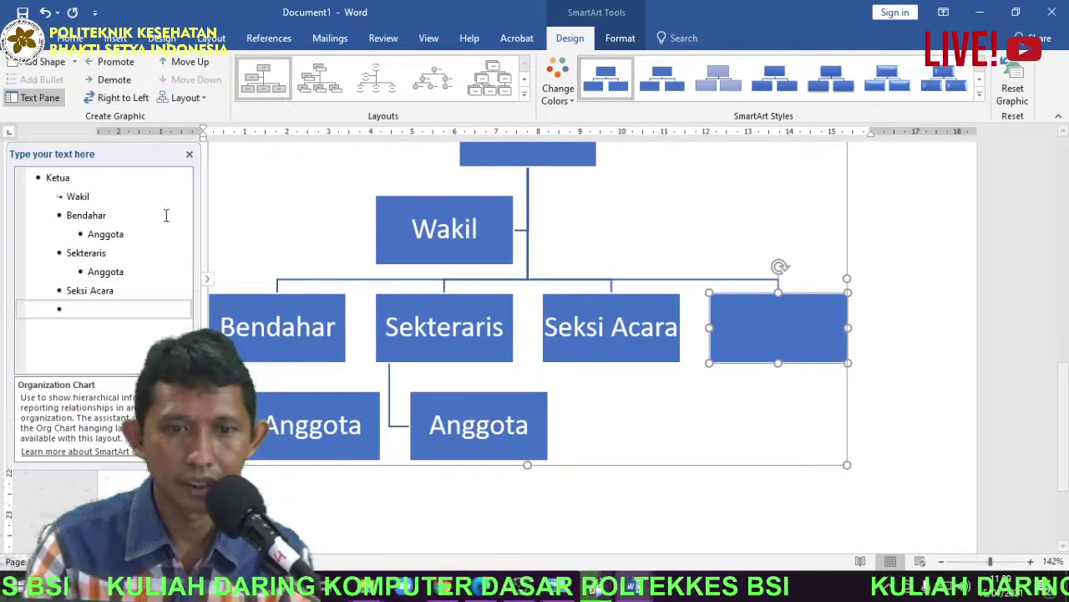
click(113, 314)
text(S)
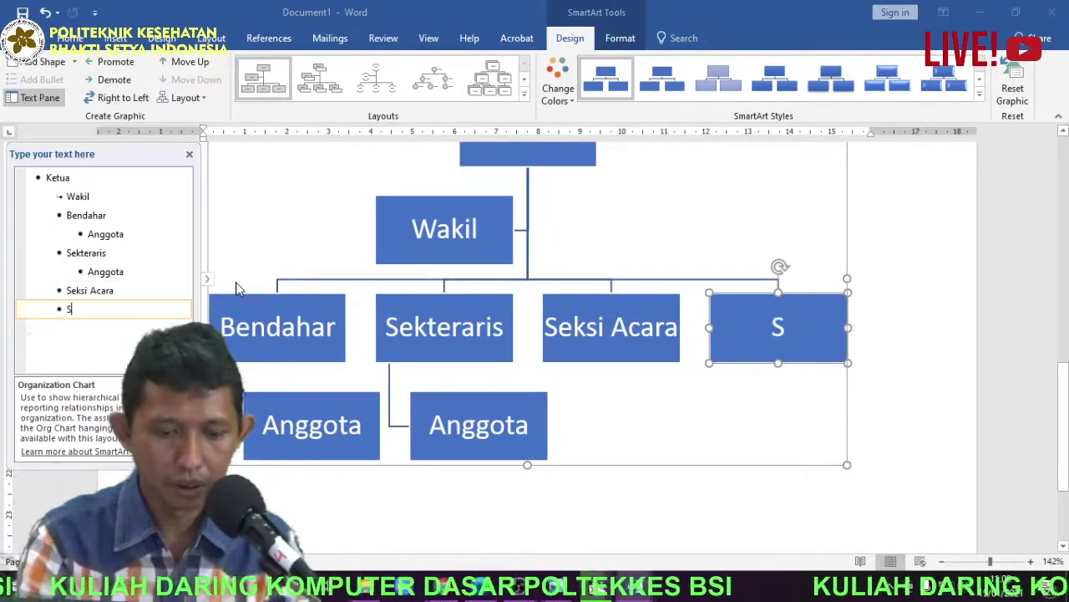
text(eksi Perlengakapn)
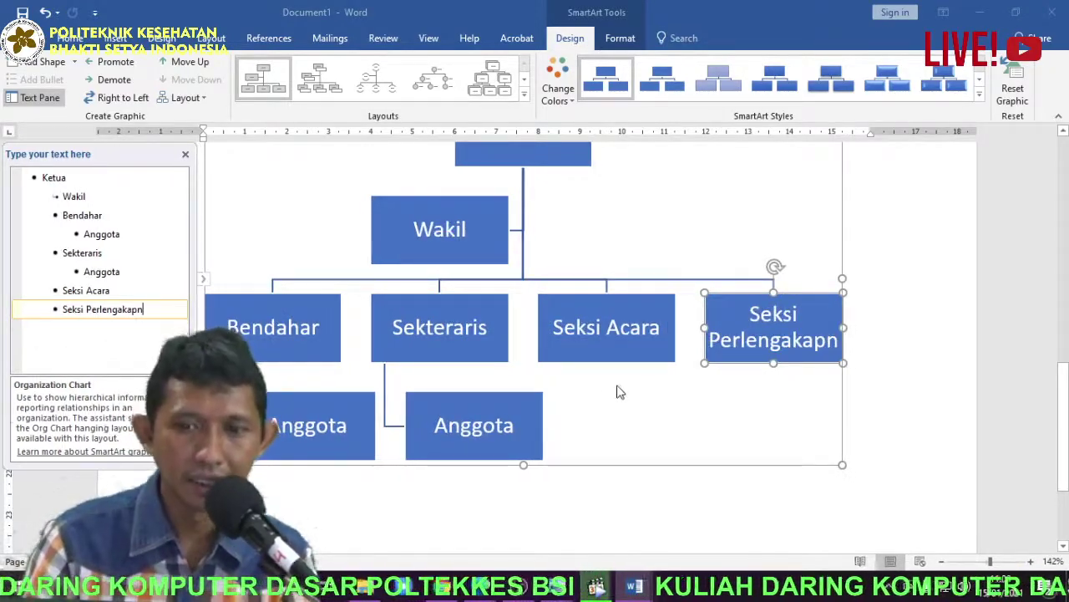
Delete the Anggota box below the Bendahar box
scroll(616, 389, down, 6)
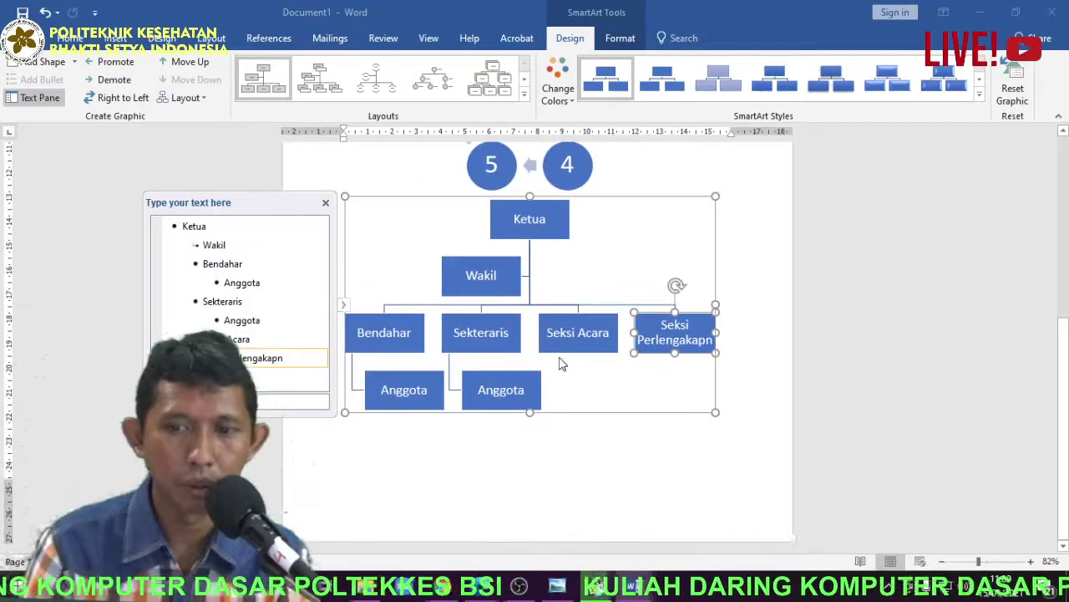
click(434, 405)
key(Delete)
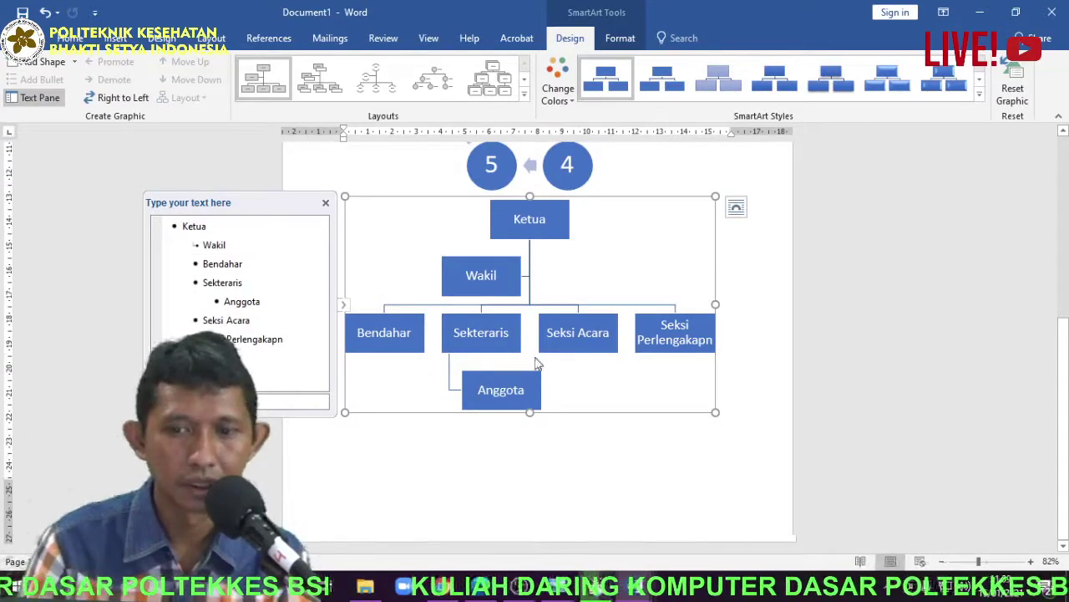
Add an assistant shape to the Sekteraris box and label it Wakil
click(450, 368)
click(494, 385)
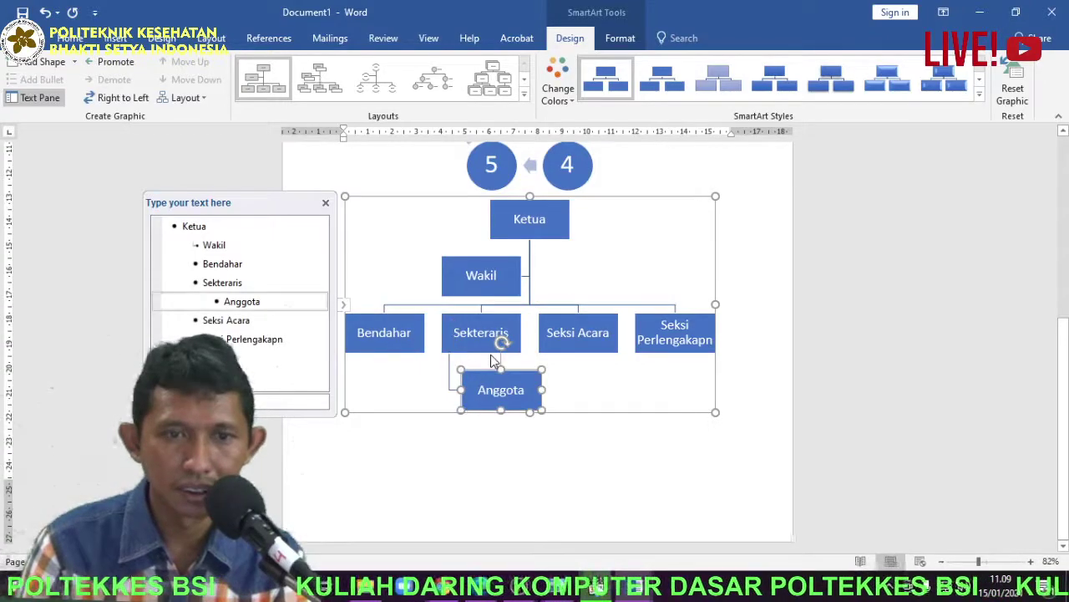
click(489, 349)
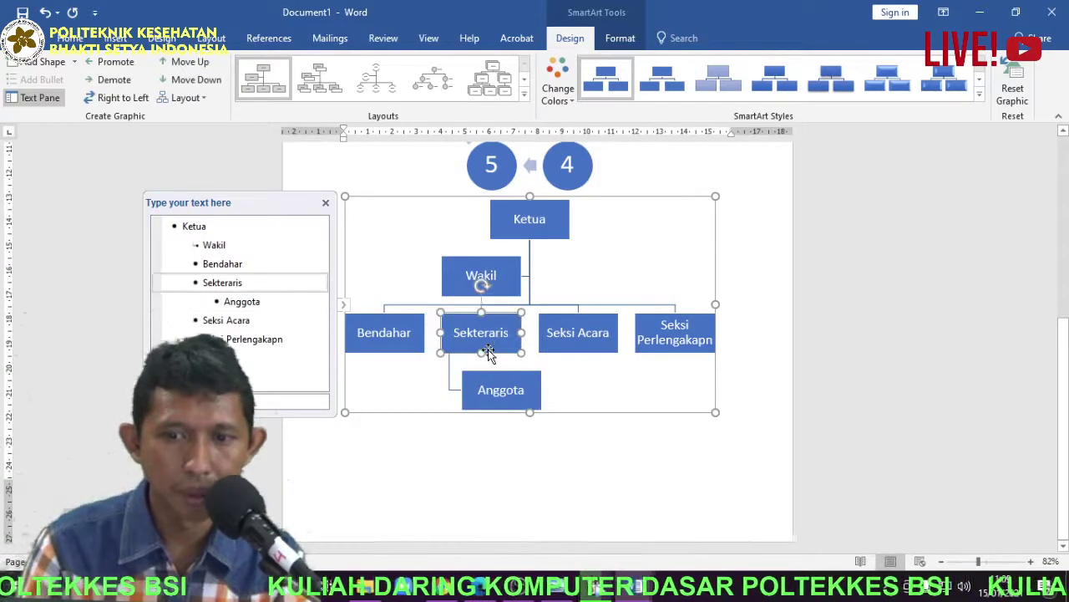
click(75, 62)
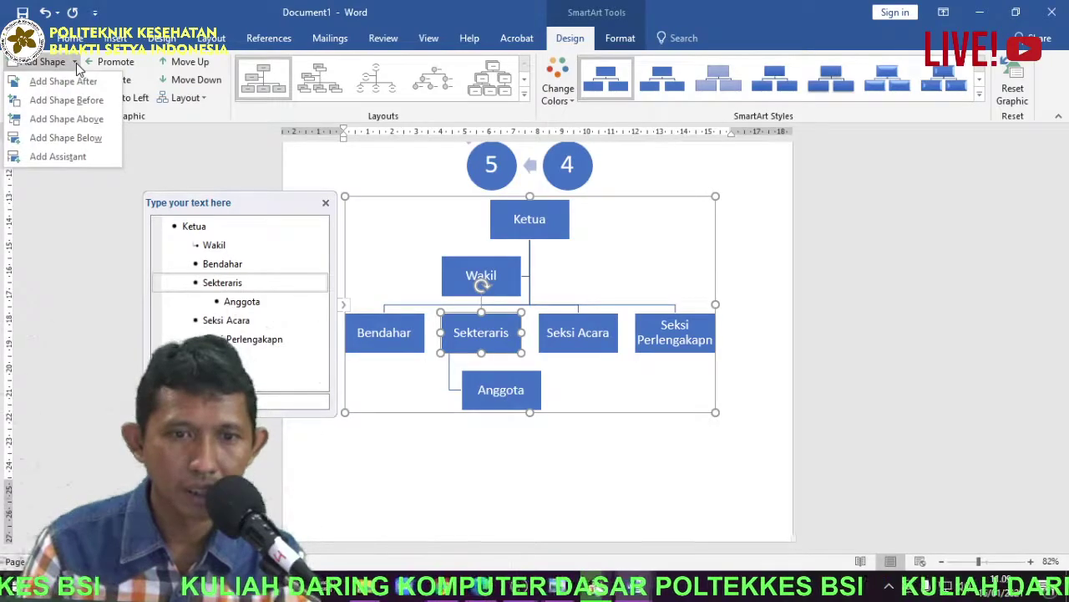
click(57, 156)
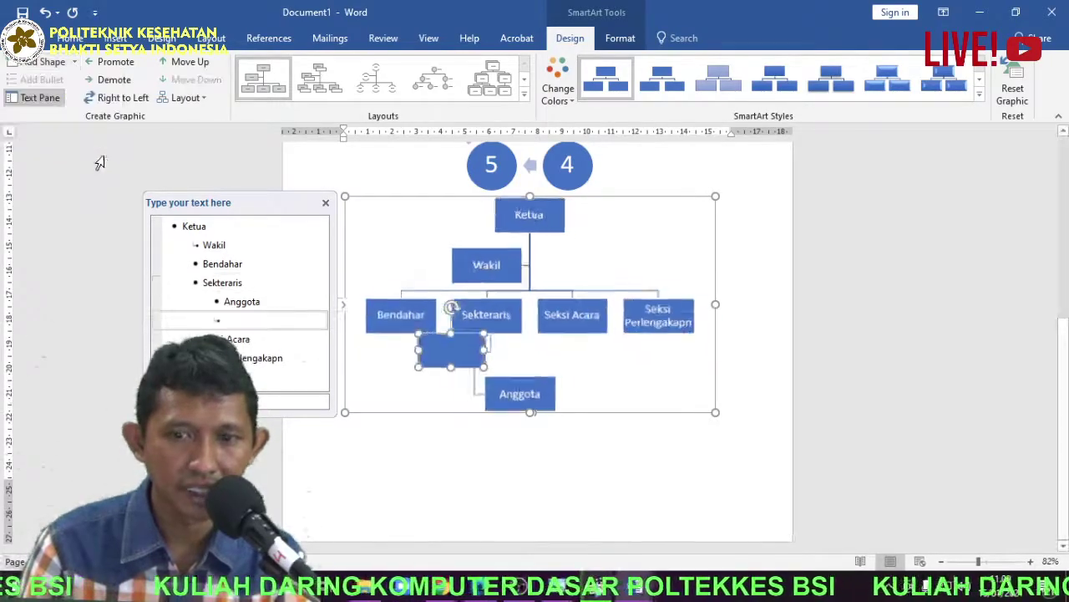
click(533, 351)
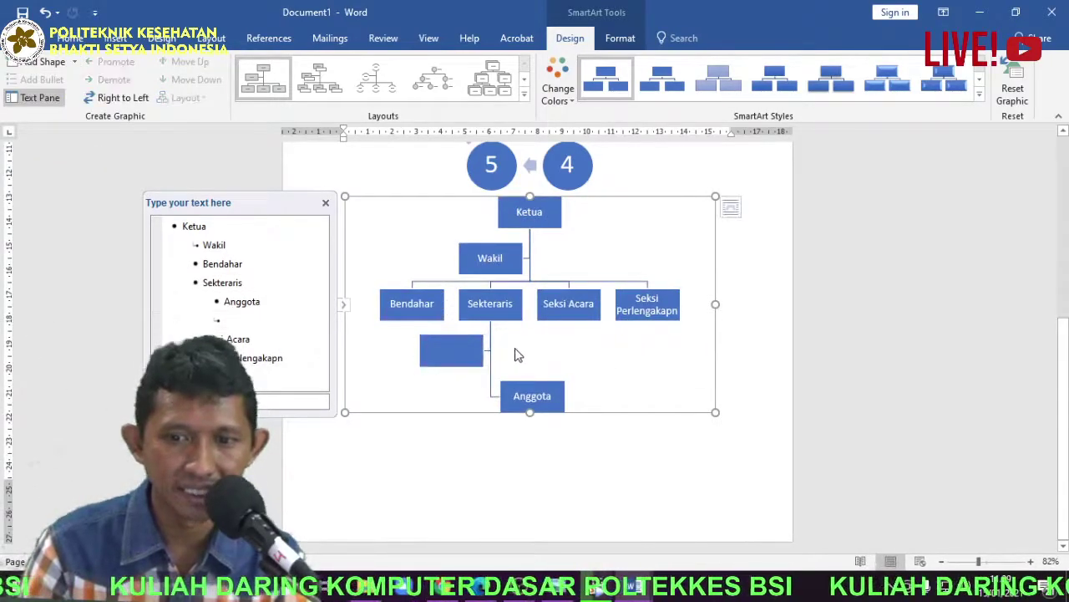
click(465, 355)
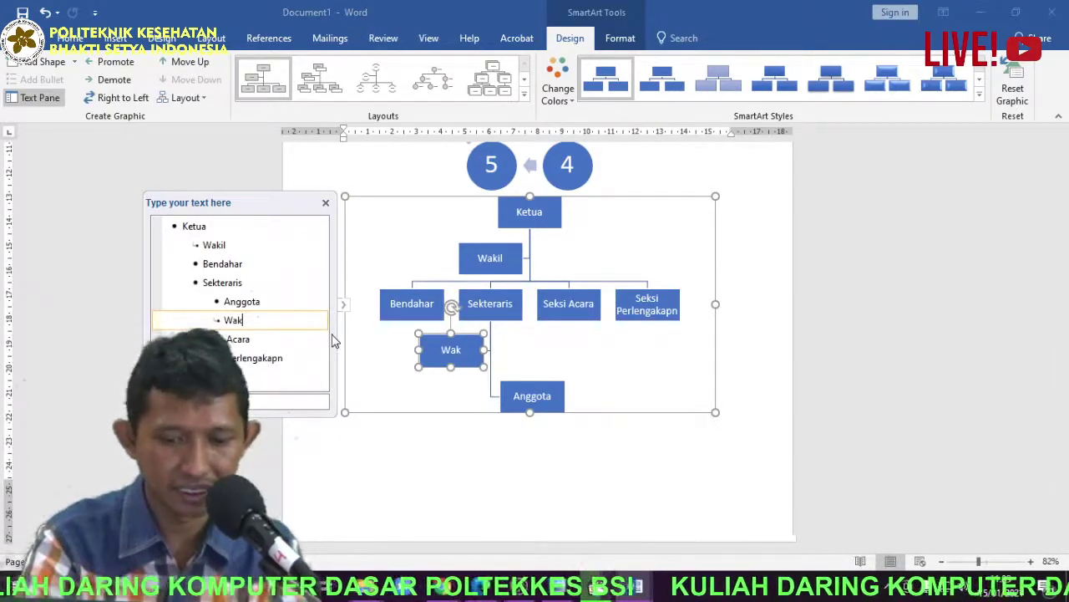
click(532, 352)
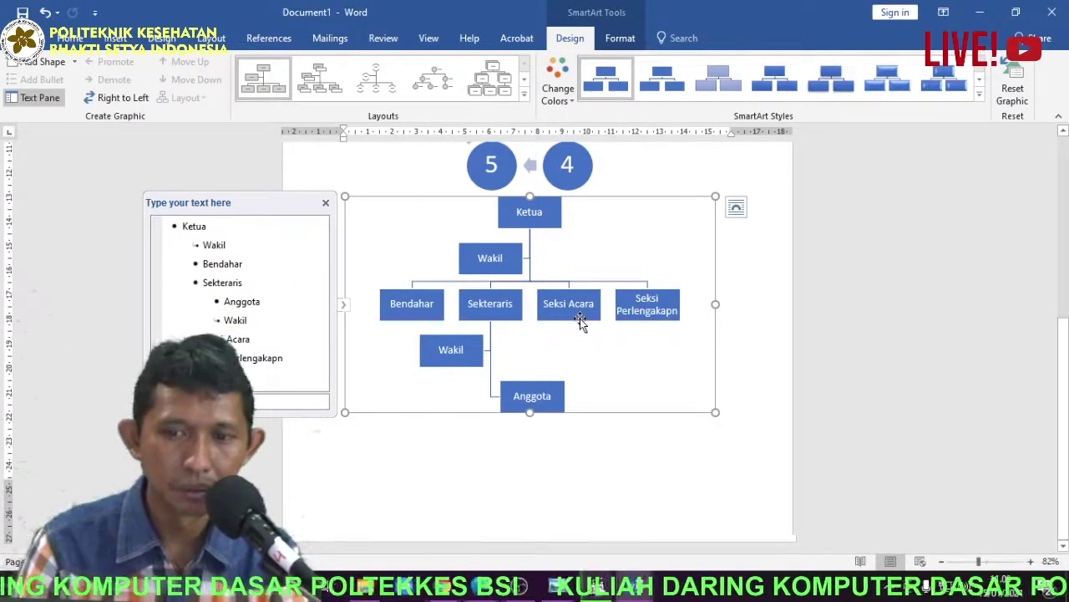
Try adding an empty assistant and an empty subordinate box to the Bendahar box, undoing both additions
click(403, 316)
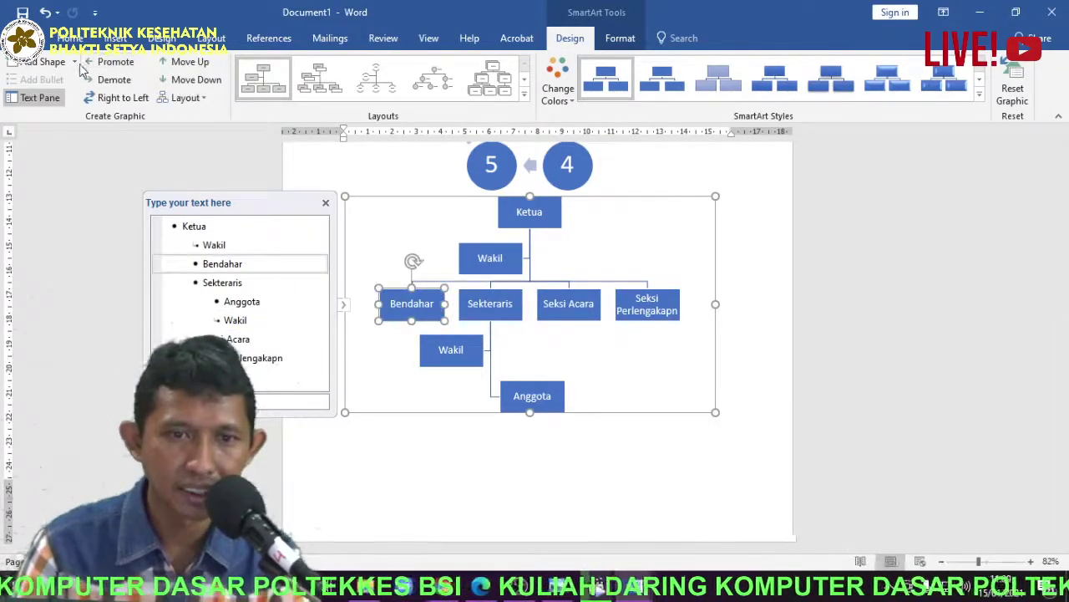
click(73, 62)
click(61, 157)
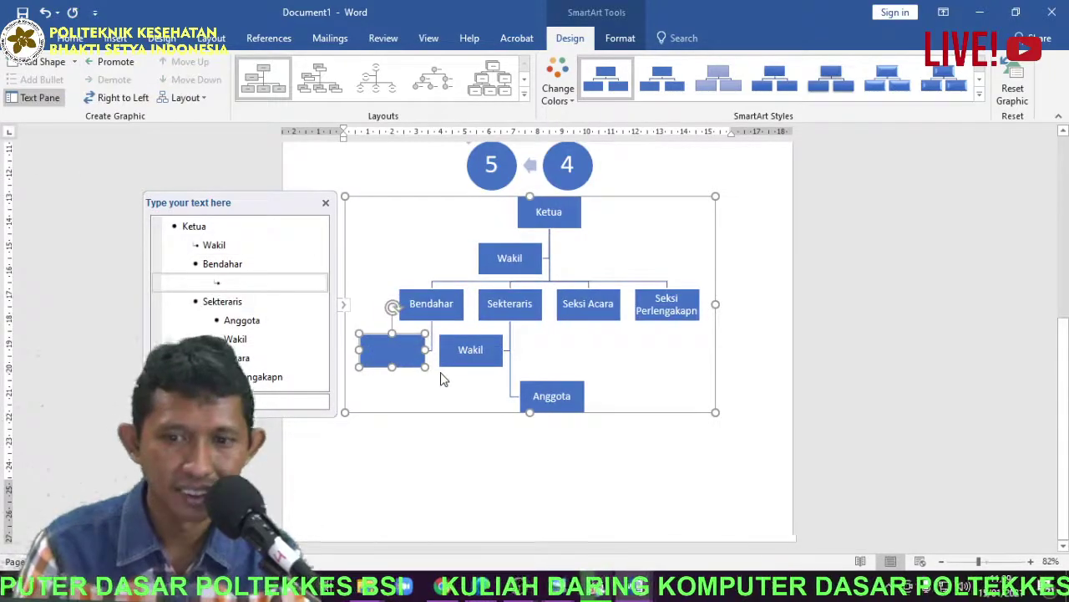
click(455, 316)
click(73, 62)
click(63, 81)
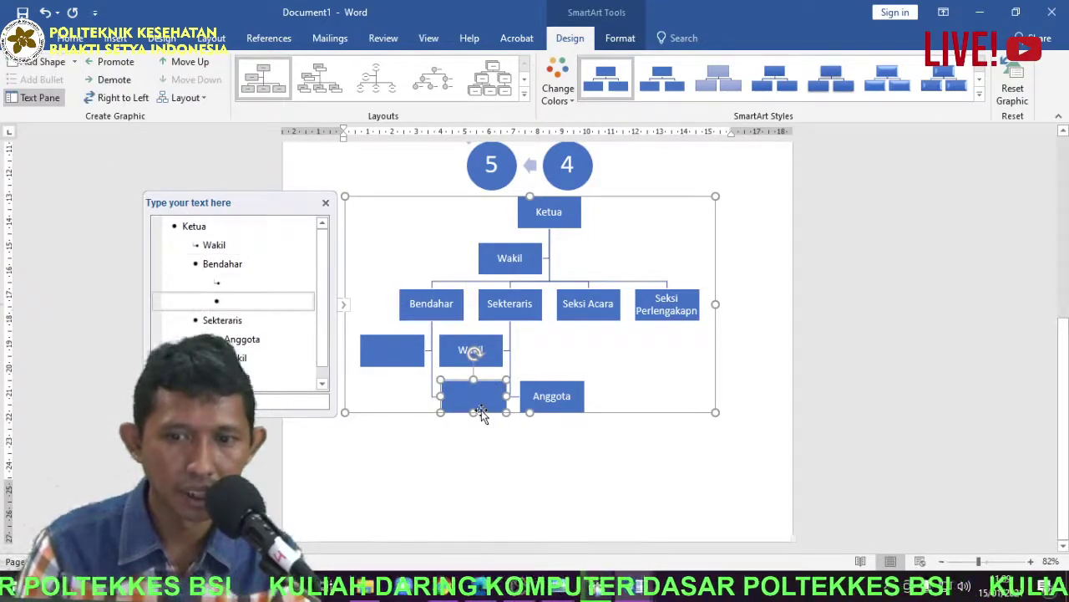
click(493, 417)
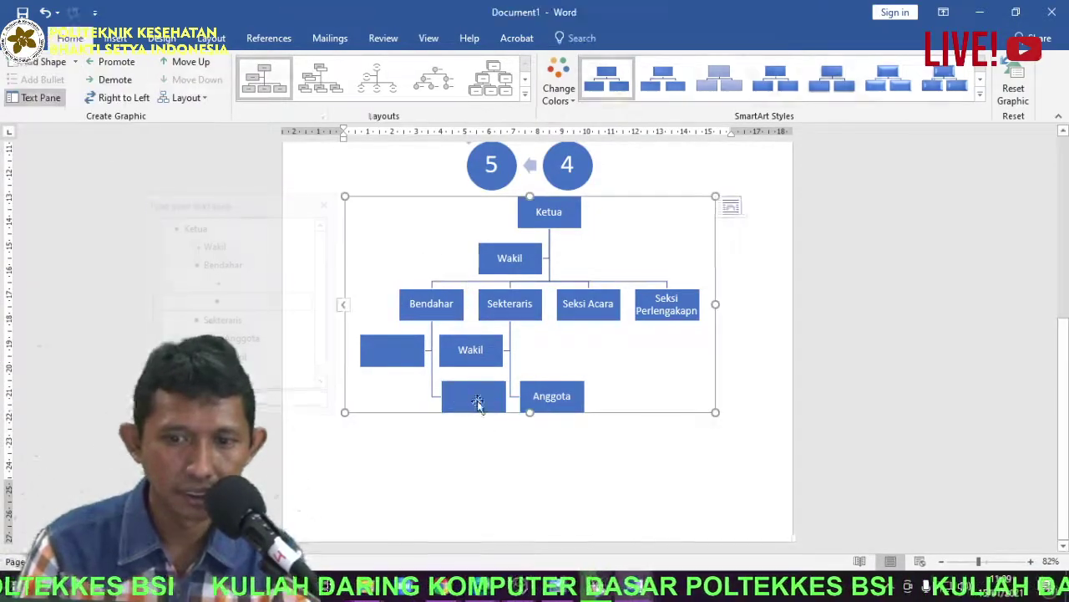
key(ctrl+z)
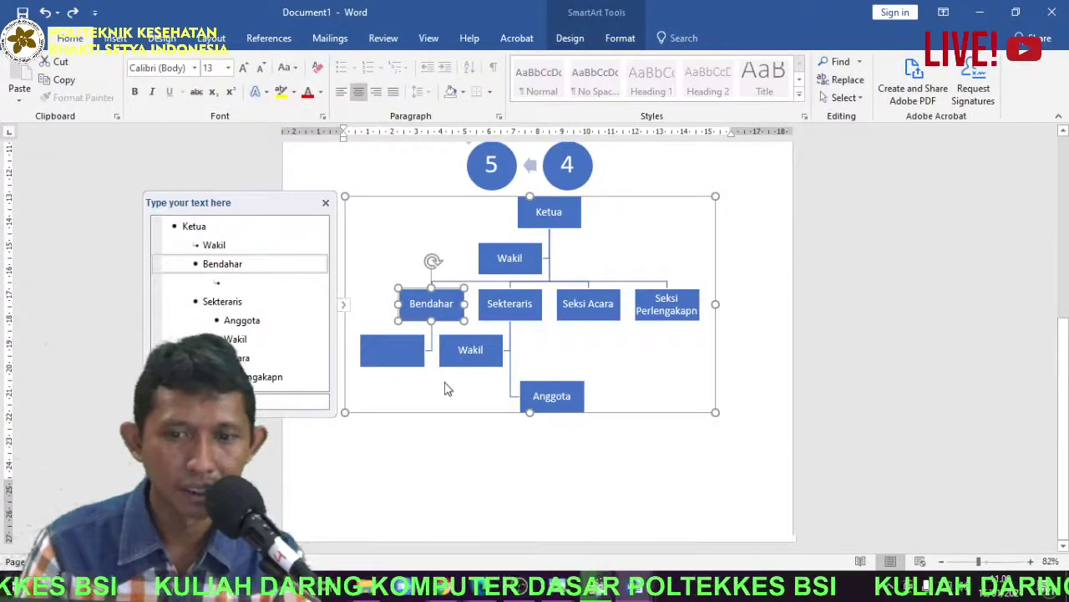
key(ctrl+z)
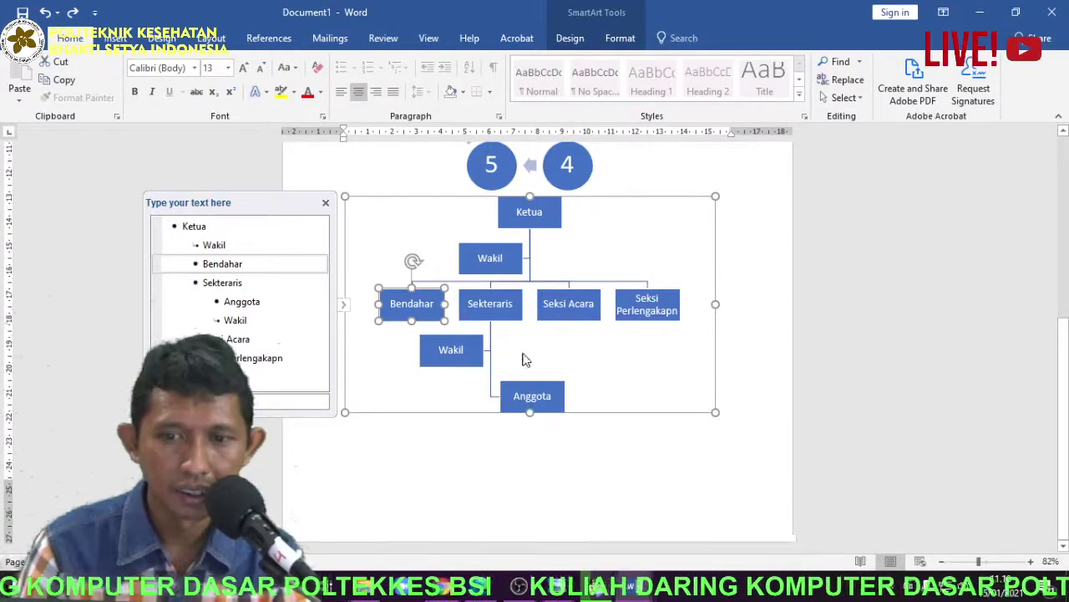
Add a shape below the Seksi Acara box and label it Anggota
click(584, 319)
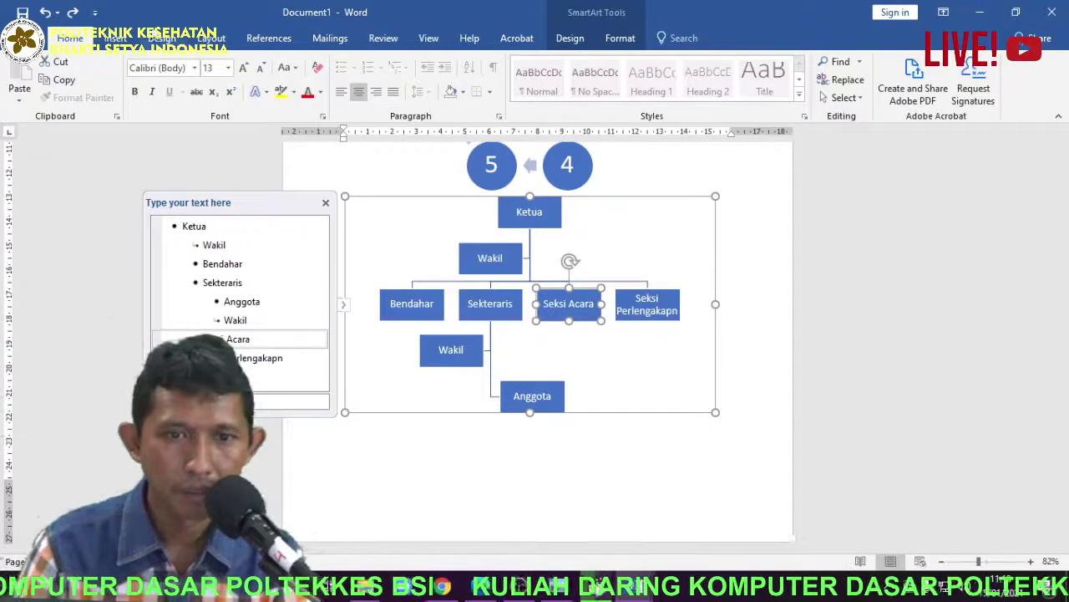
click(569, 37)
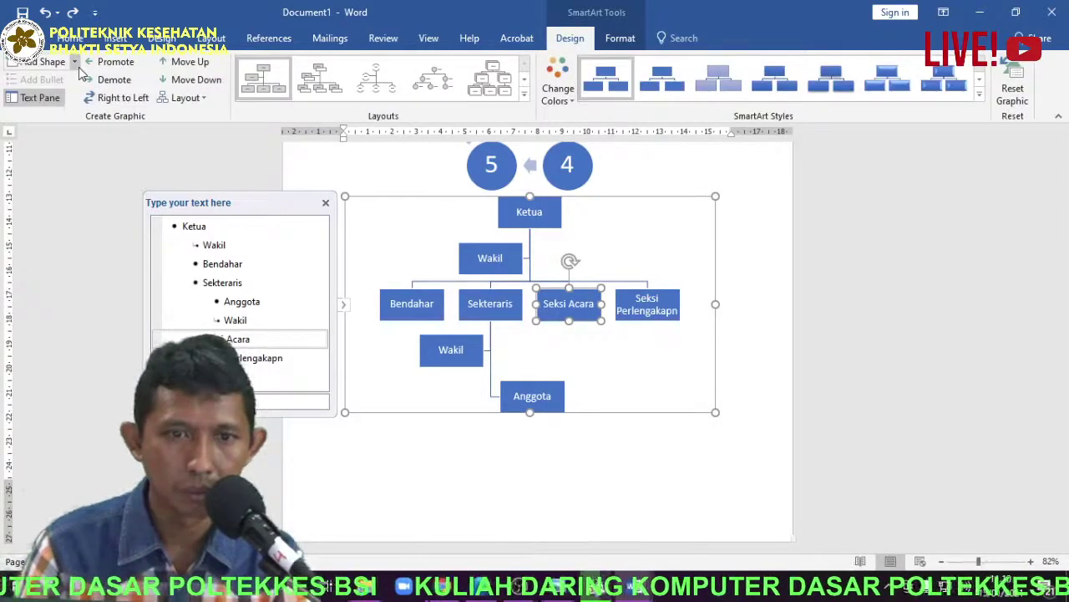
click(75, 63)
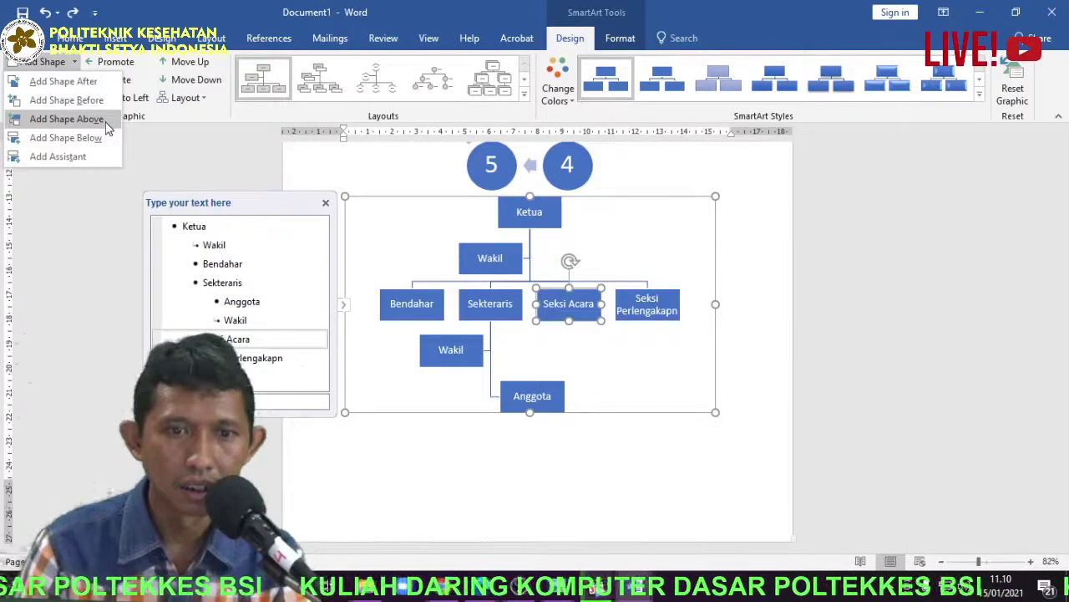
click(66, 138)
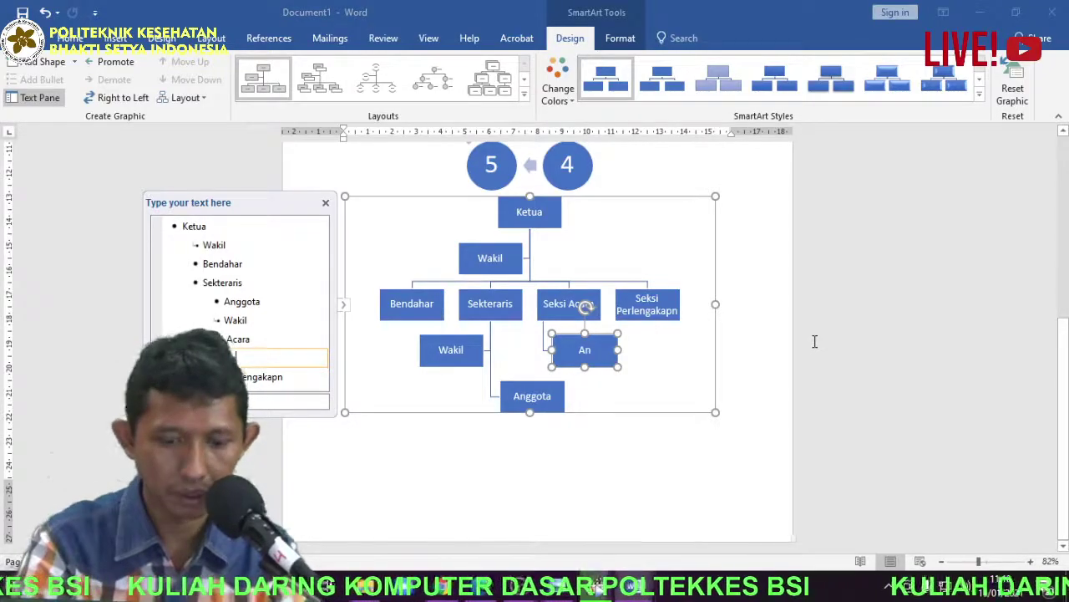
click(757, 416)
scroll(585, 326, up, 2)
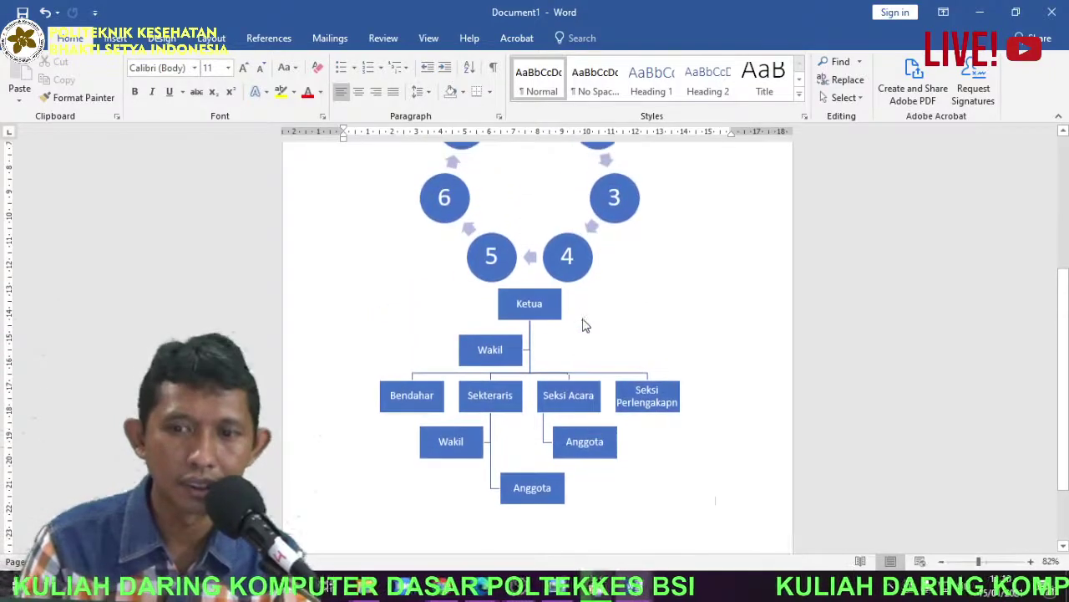
scroll(592, 322, down, 2)
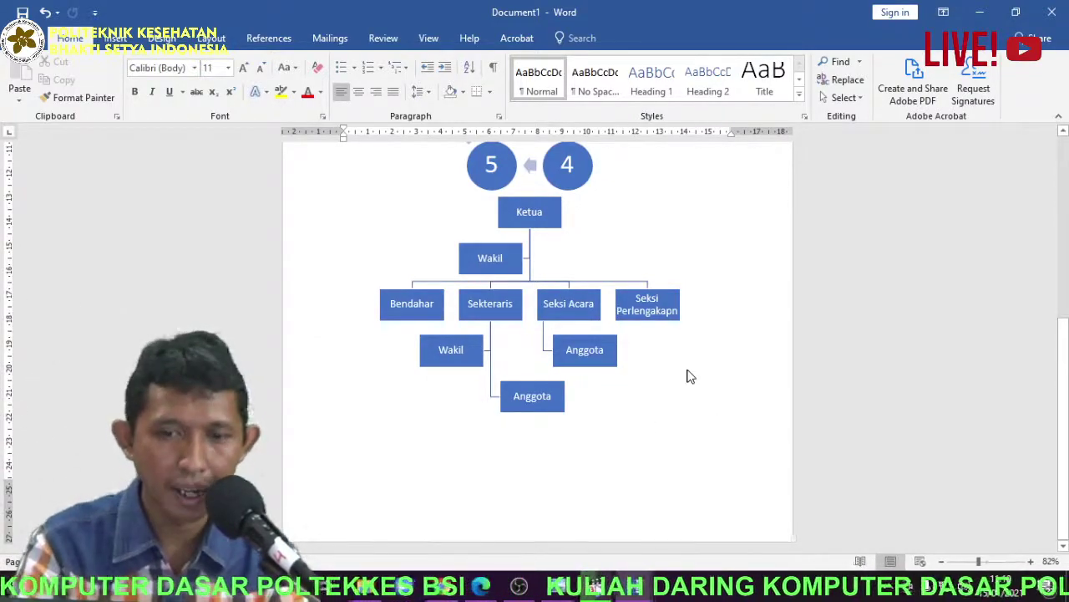
Start a new paragraph below the organization chart and open the SmartArt graphic chooser
key(Return)
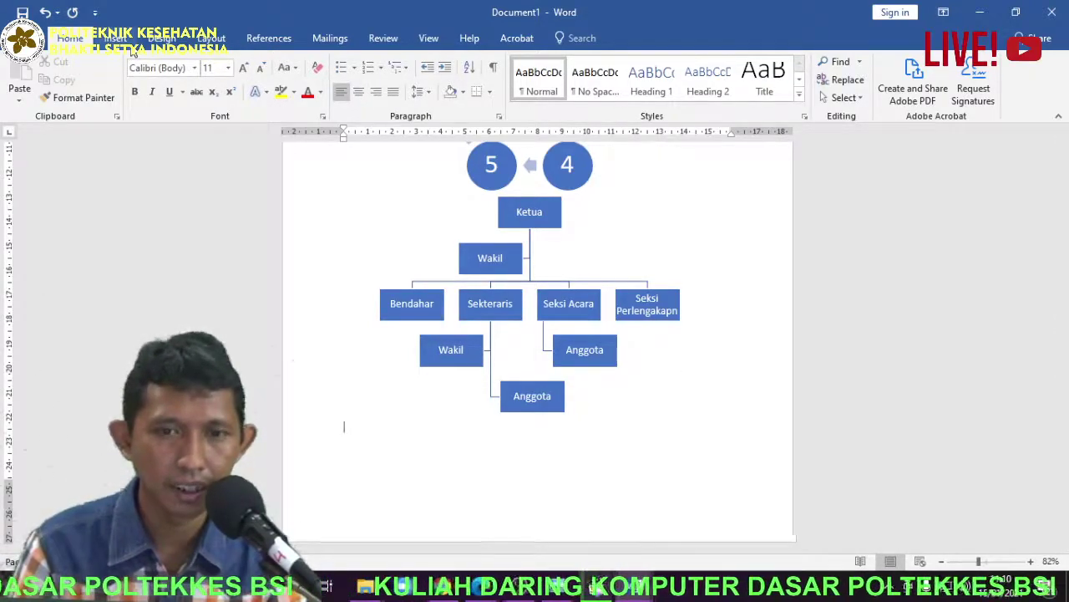
click(116, 37)
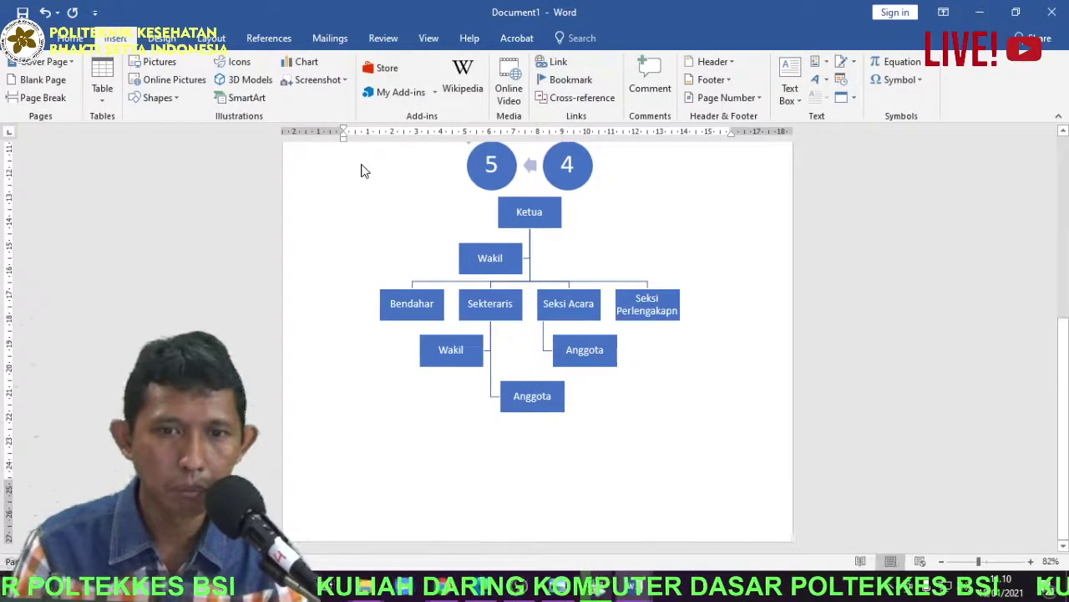
click(245, 98)
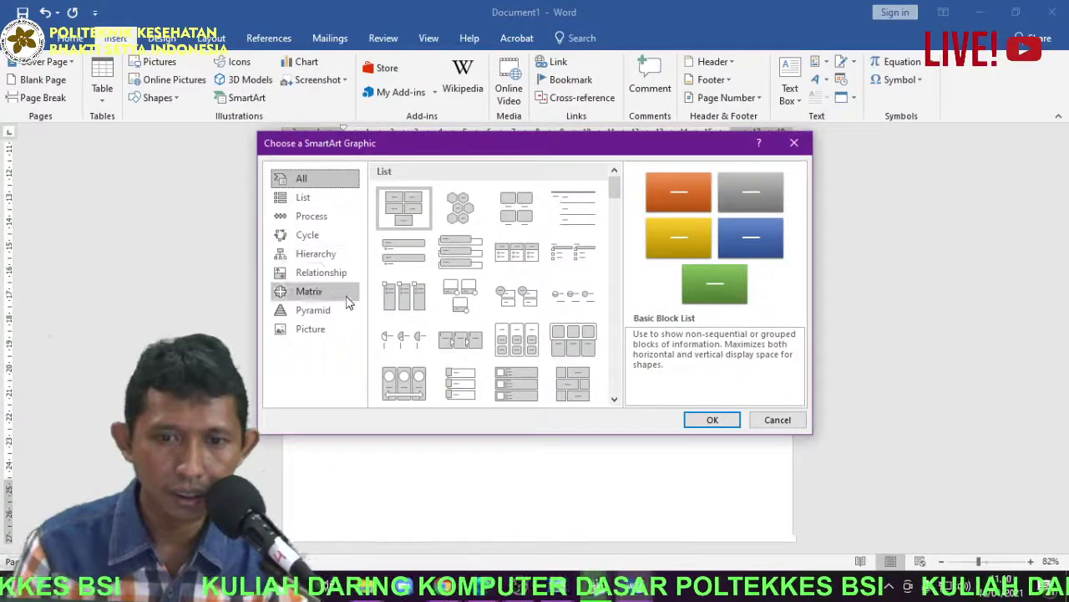
Look through the SmartArt layouts in each category from List to Picture
click(312, 200)
click(323, 219)
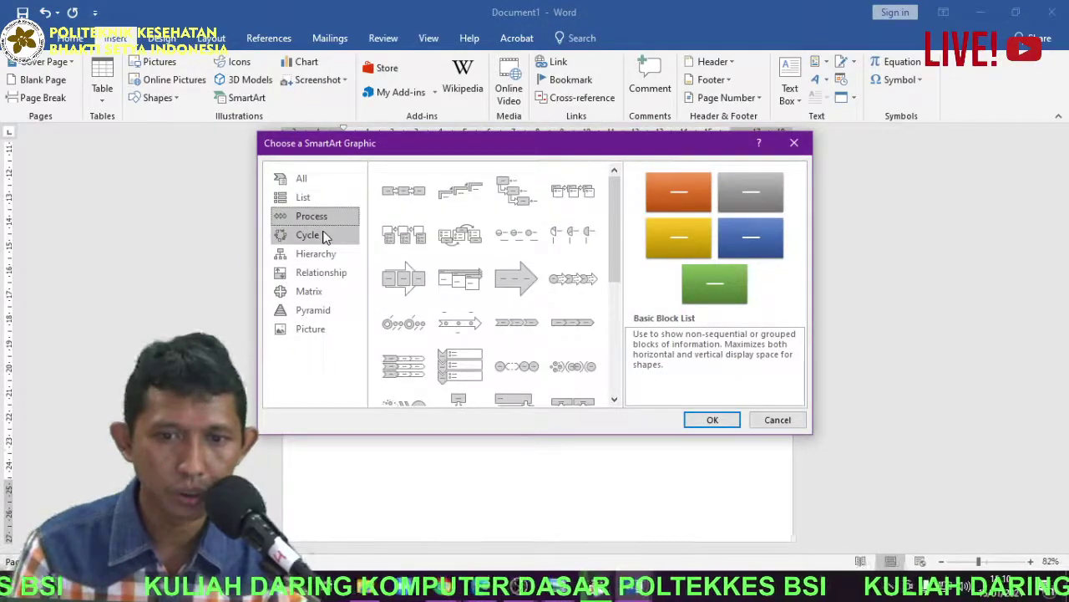
click(310, 235)
click(330, 254)
click(336, 276)
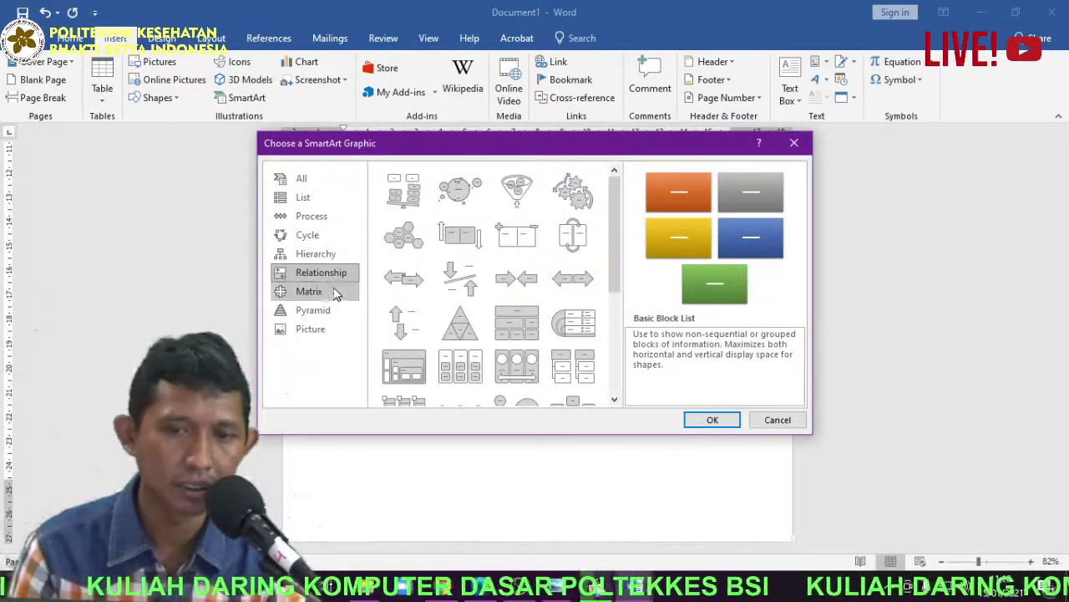
click(334, 290)
click(332, 307)
click(332, 334)
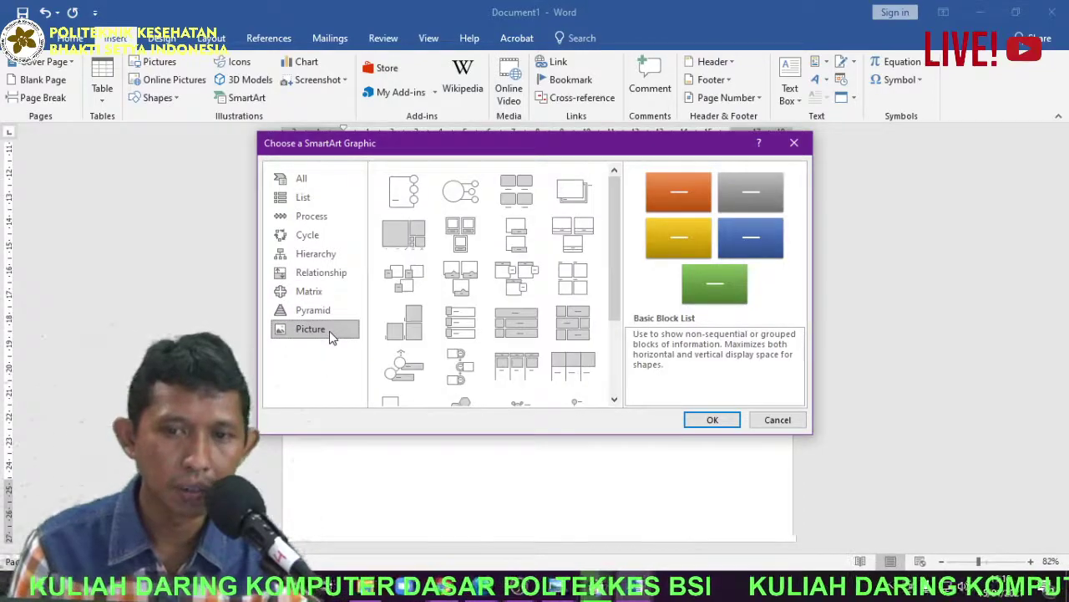
Insert a Basic Radial SmartArt graphic from the Cycle category
click(323, 240)
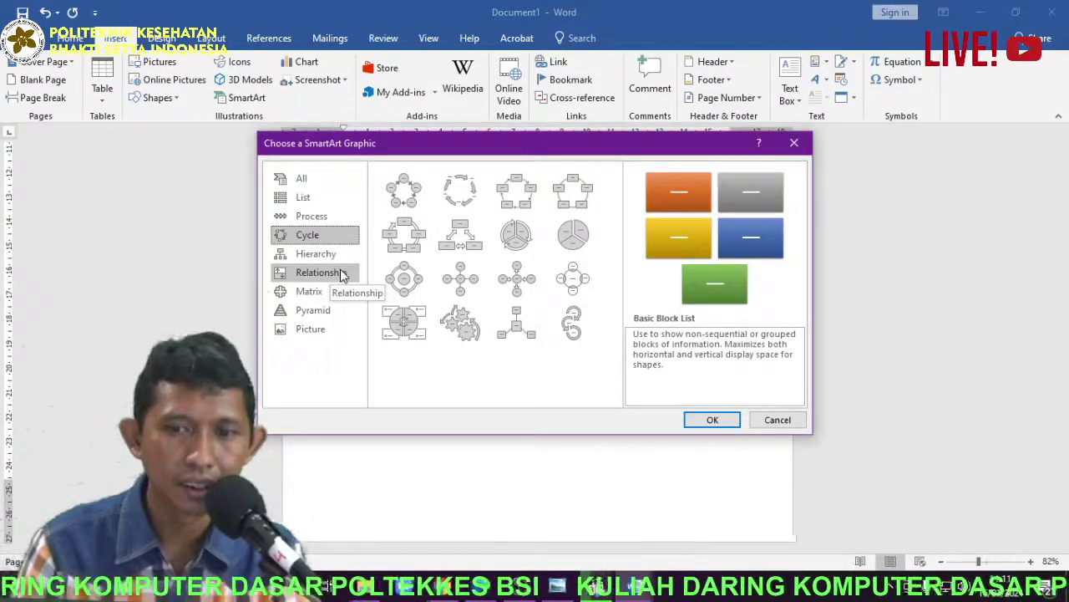
click(456, 288)
click(710, 421)
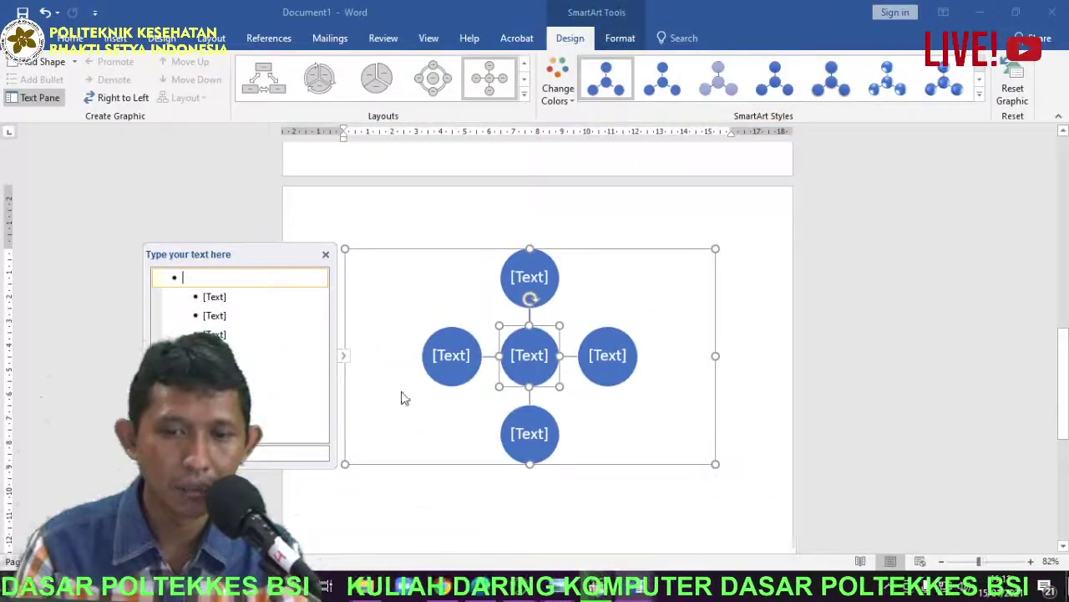
Add an empty circle after the left outer circle of the radial graphic
click(462, 333)
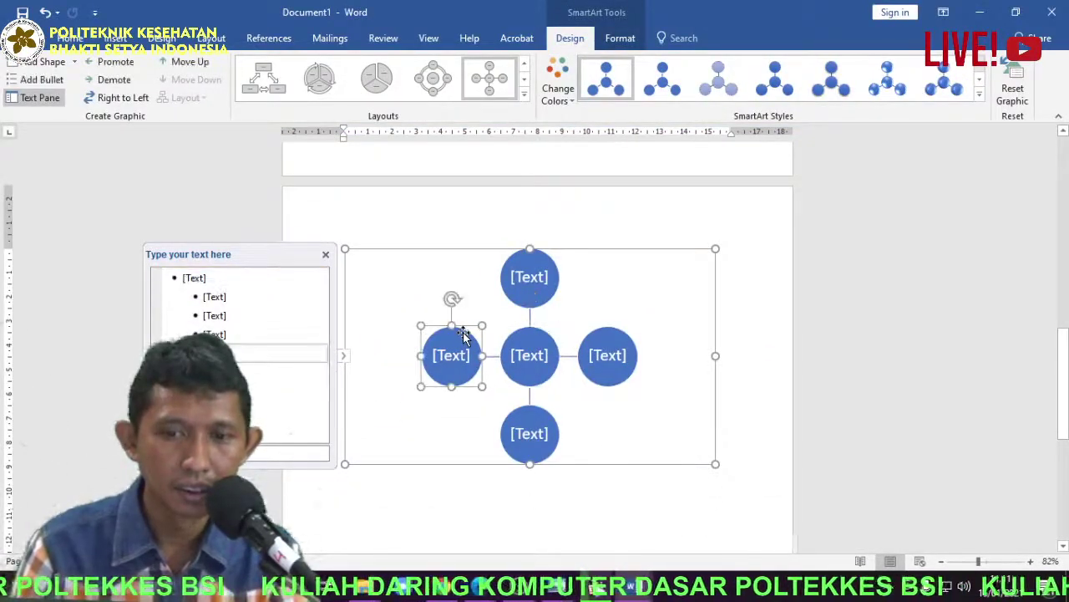
click(74, 62)
click(58, 80)
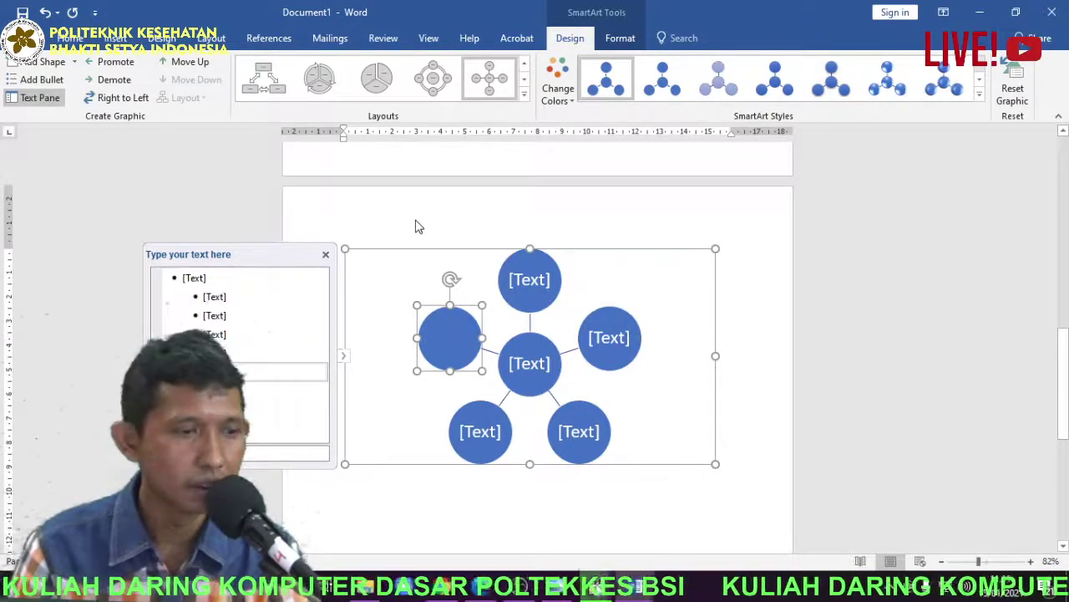
scroll(588, 263, up, 10)
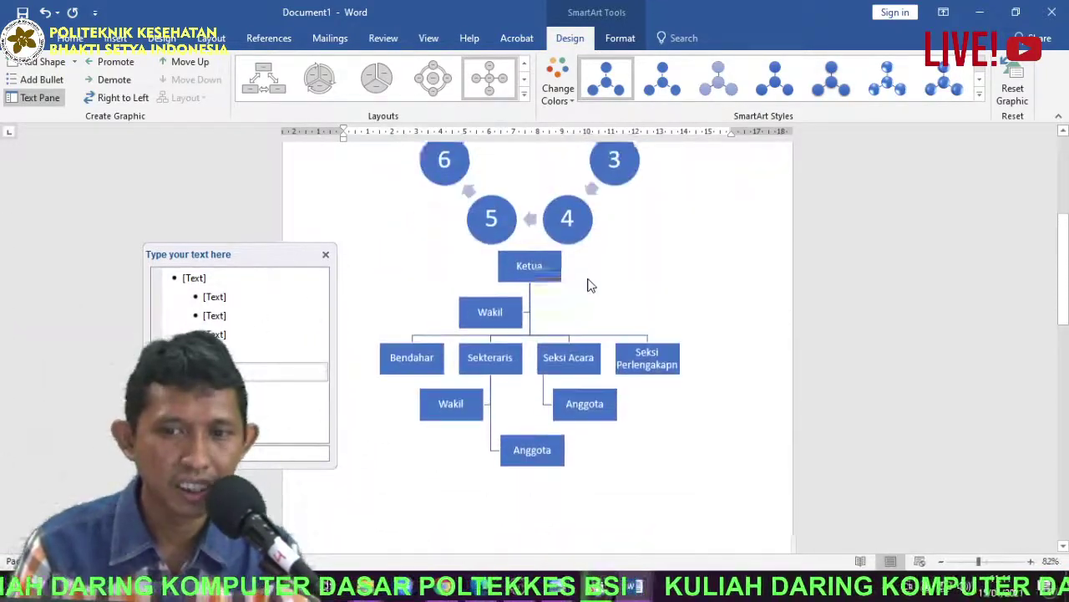
scroll(589, 278, up, 2)
scroll(589, 278, down, 4)
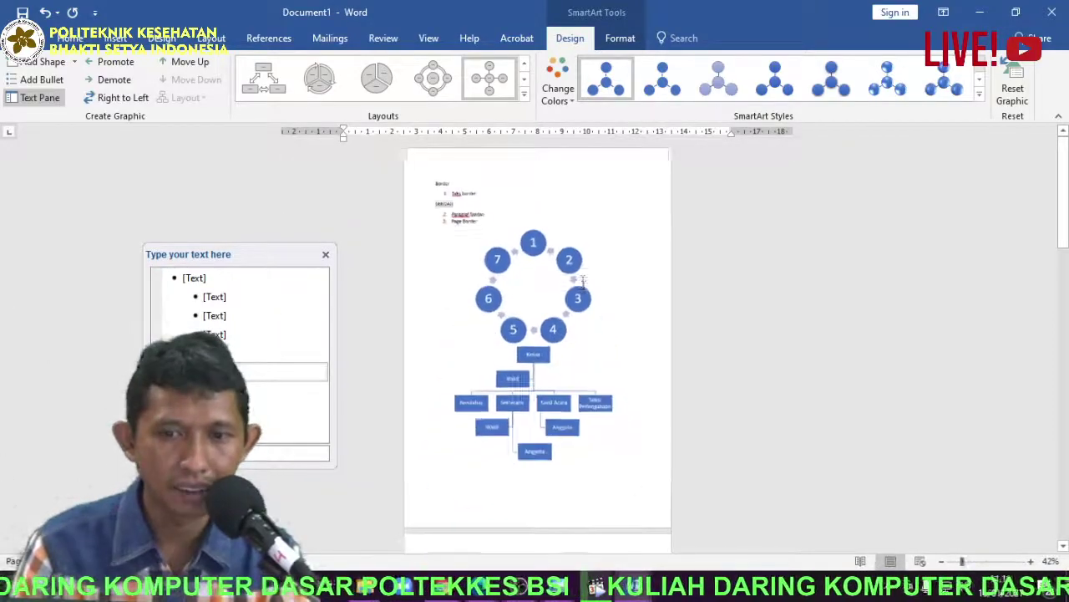
key(alt+Tab)
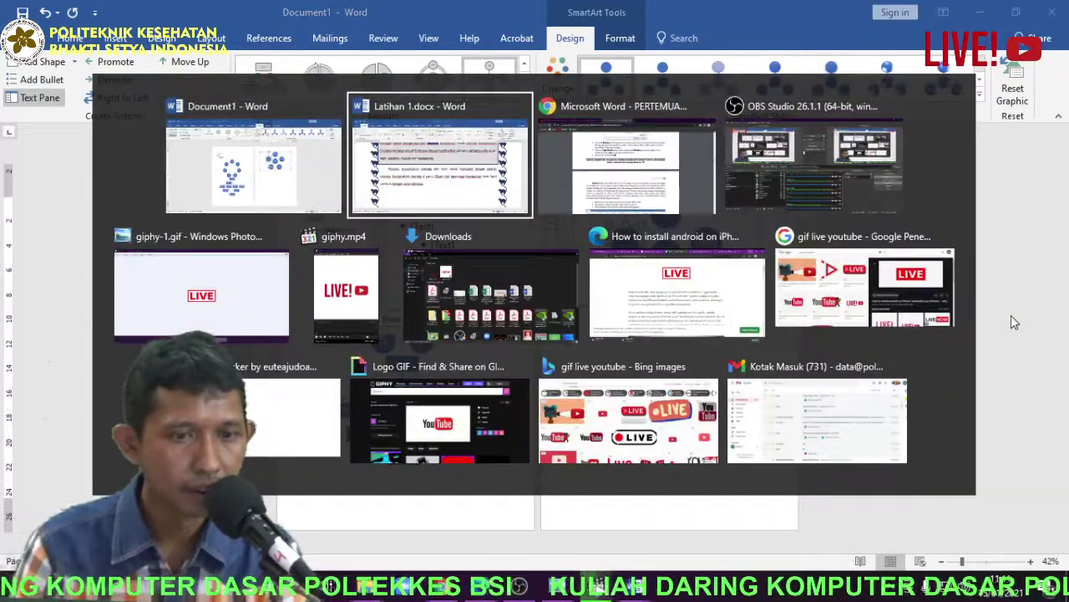
key(alt+Tab)
key(Escape)
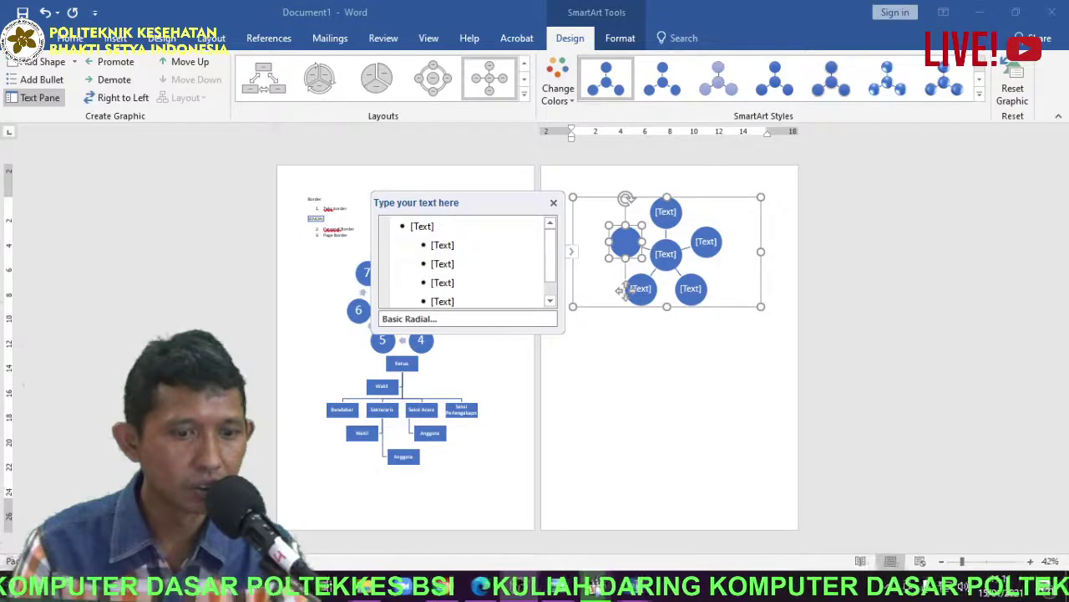